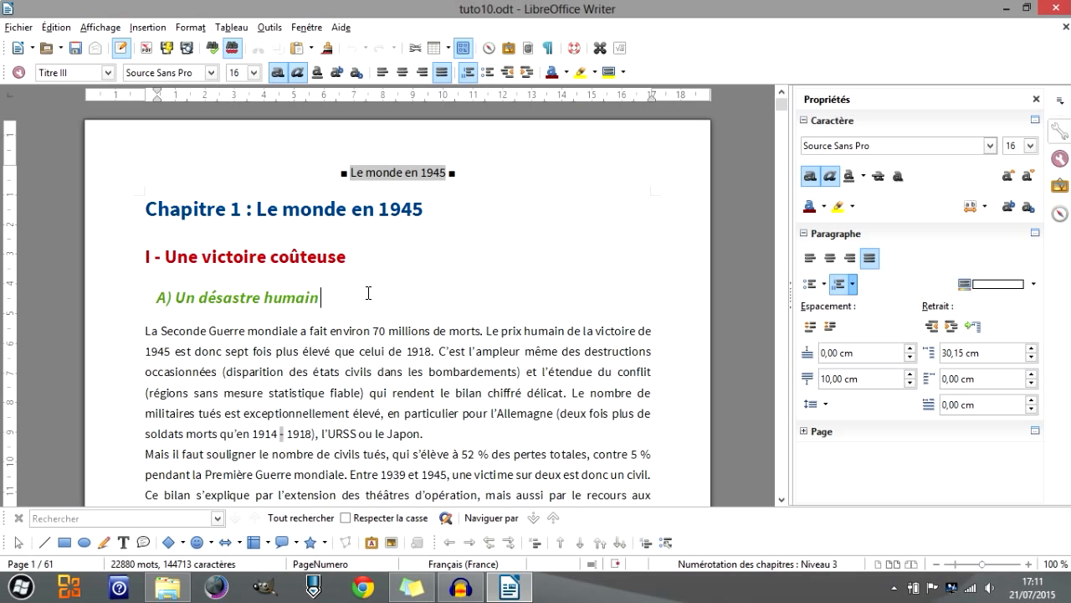
scroll(698, 327, "down", 6)
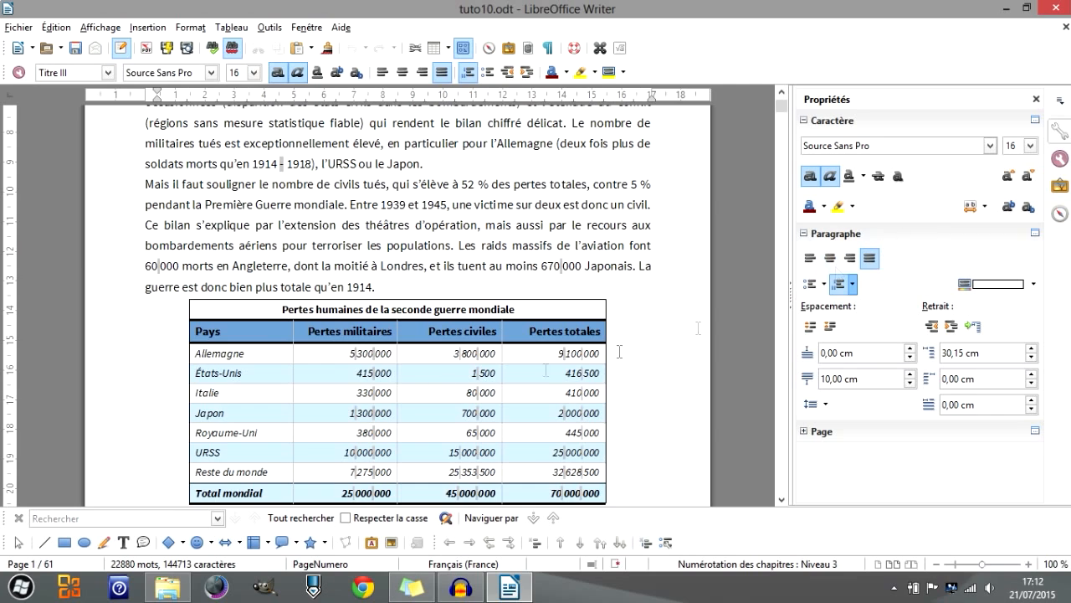
left_click(171, 588)
left_click_drag(768, 64, 714, 86)
left_click(818, 20)
Use the Navigator to jump to heading A) "Les efforts pour garantir la paix et la prospérité" in section II of Chapitre 1
left_click(1063, 216)
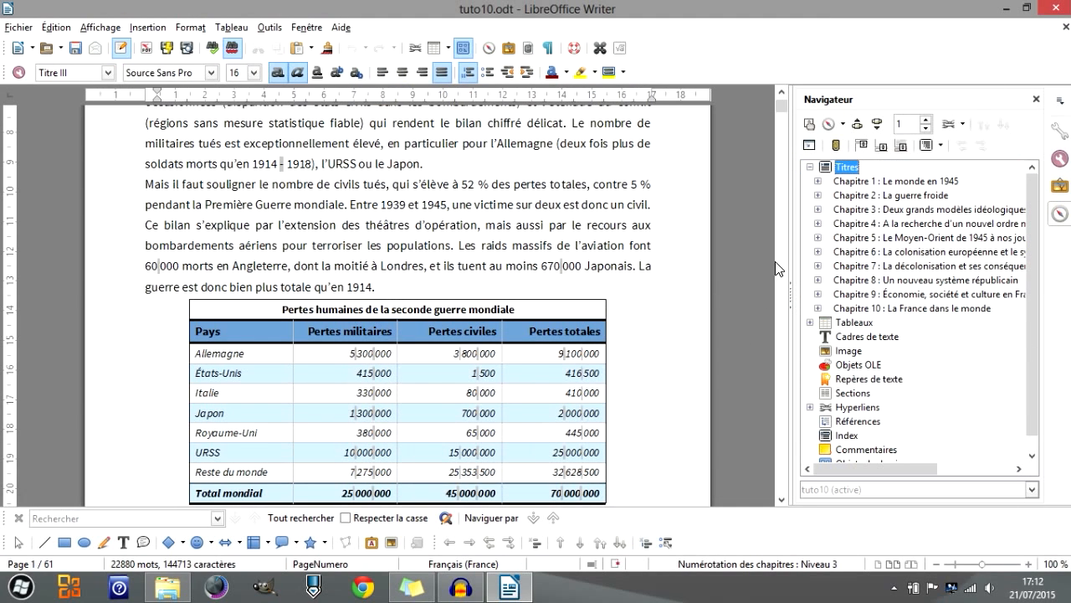
left_click(817, 181)
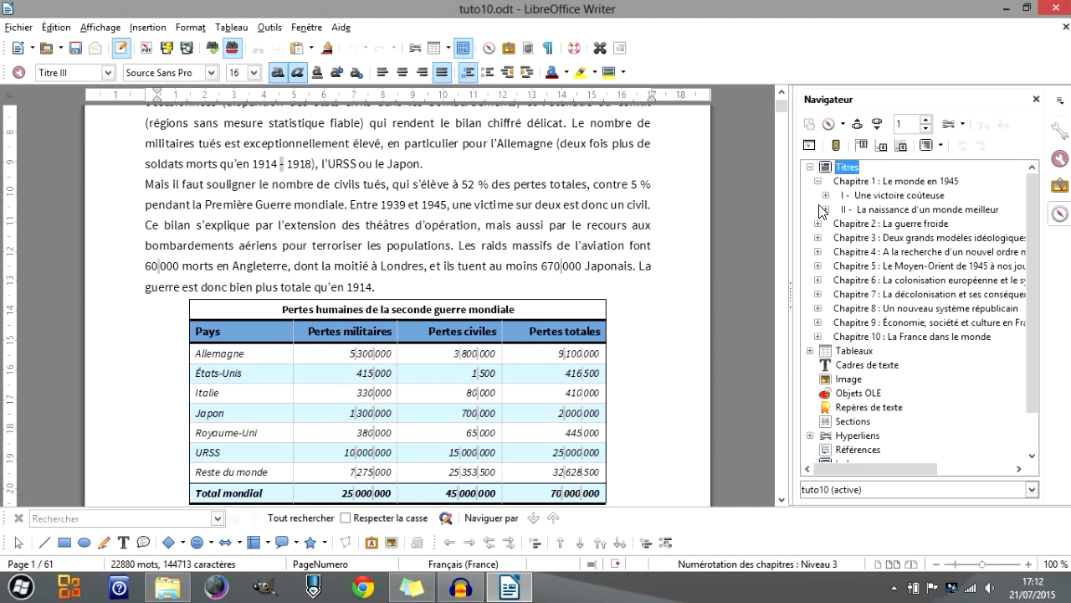
left_click(825, 209)
double_click(889, 224)
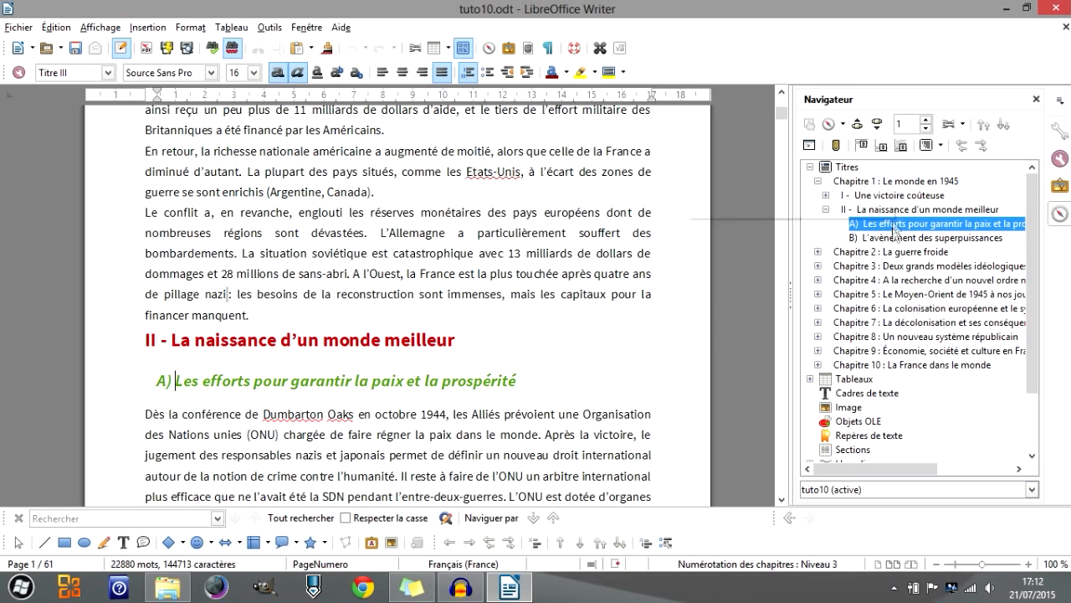
left_click(544, 380)
scroll(551, 382, "down", 3)
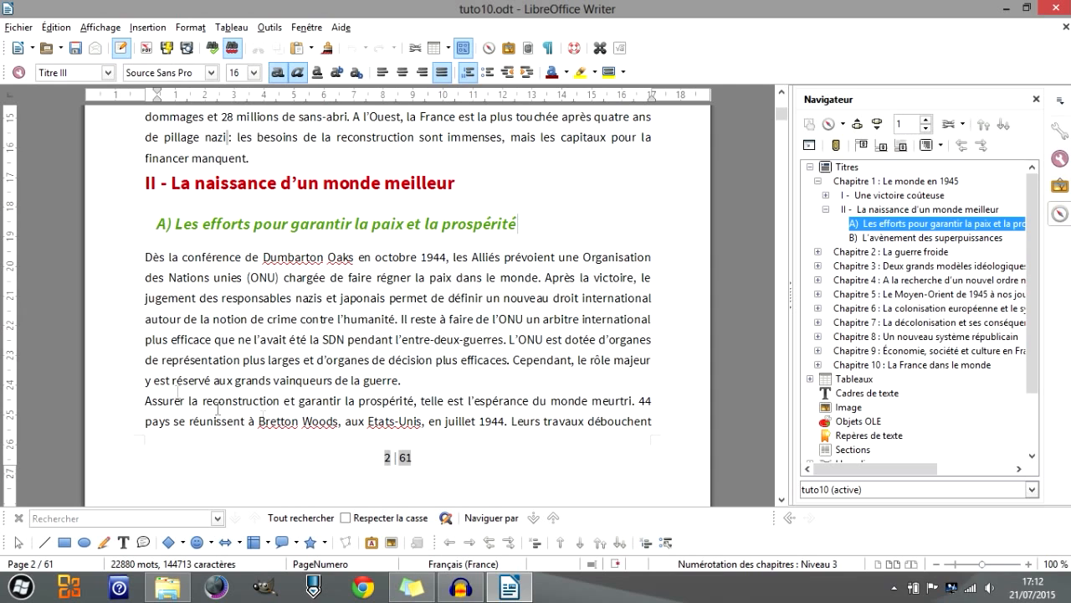
Insert the 1-United_Nations PNG from the image folder at the start of the paragraph beginning "Assurer la reconstruction"
left_click(168, 589)
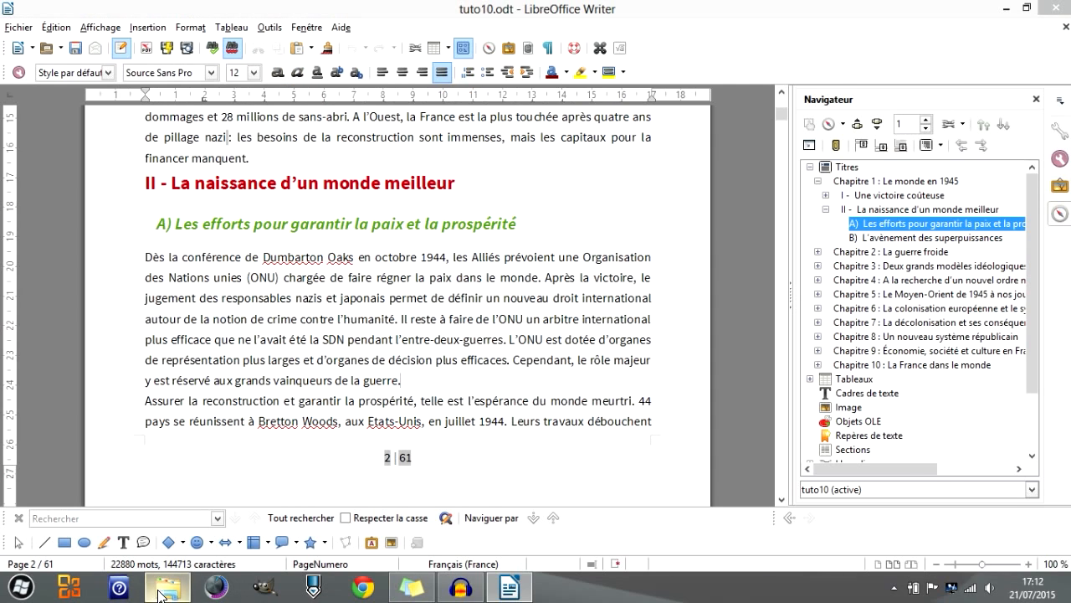
left_click_drag(733, 91, 903, 125)
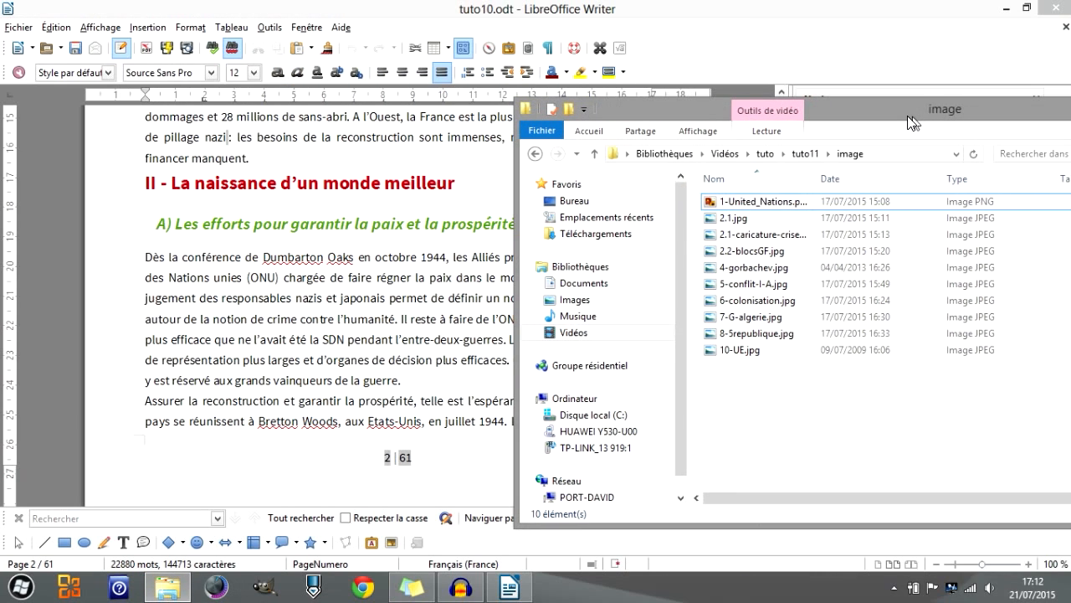
left_click(743, 209)
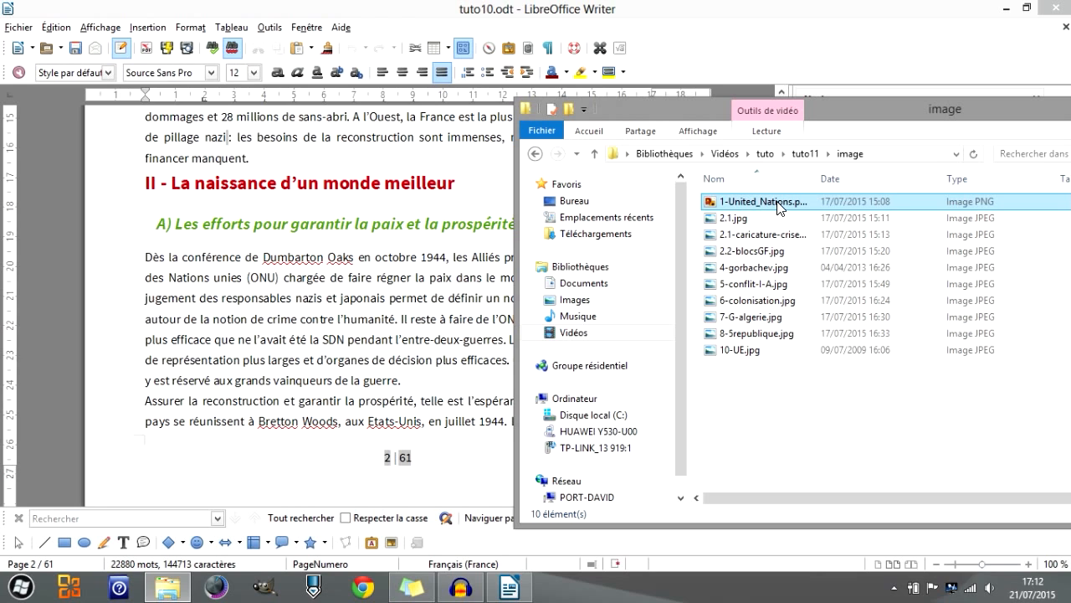
left_click_drag(787, 207, 141, 410)
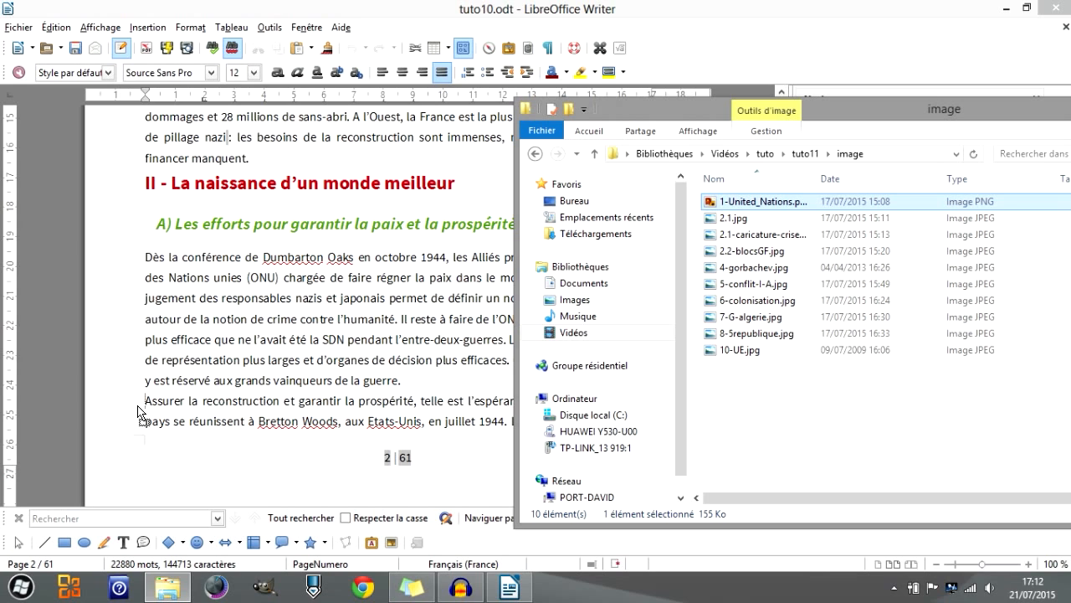
left_click_drag(140, 412, 140, 412)
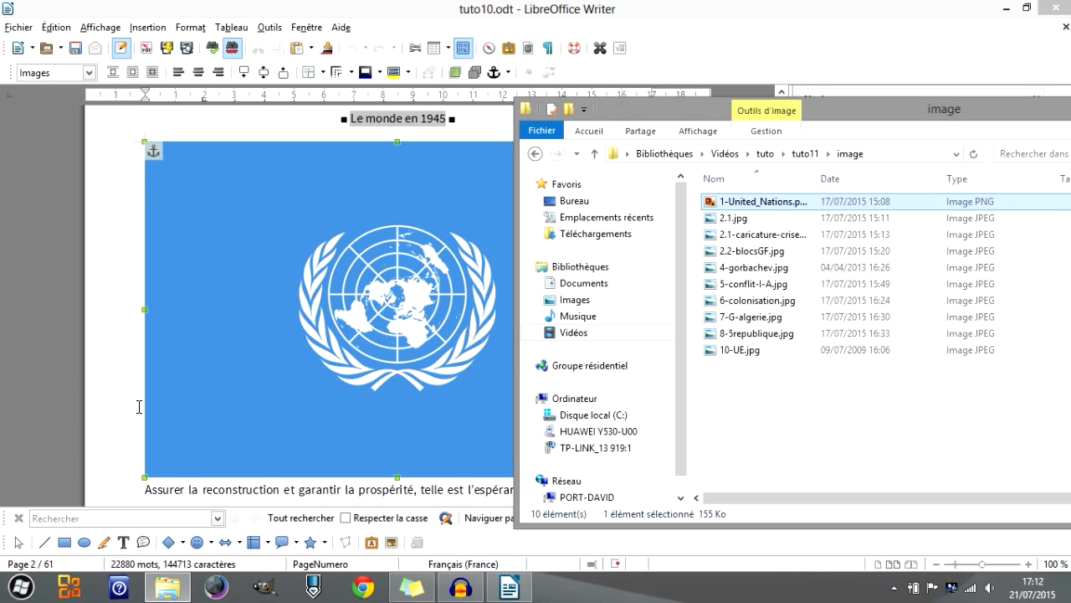
left_click(535, 7)
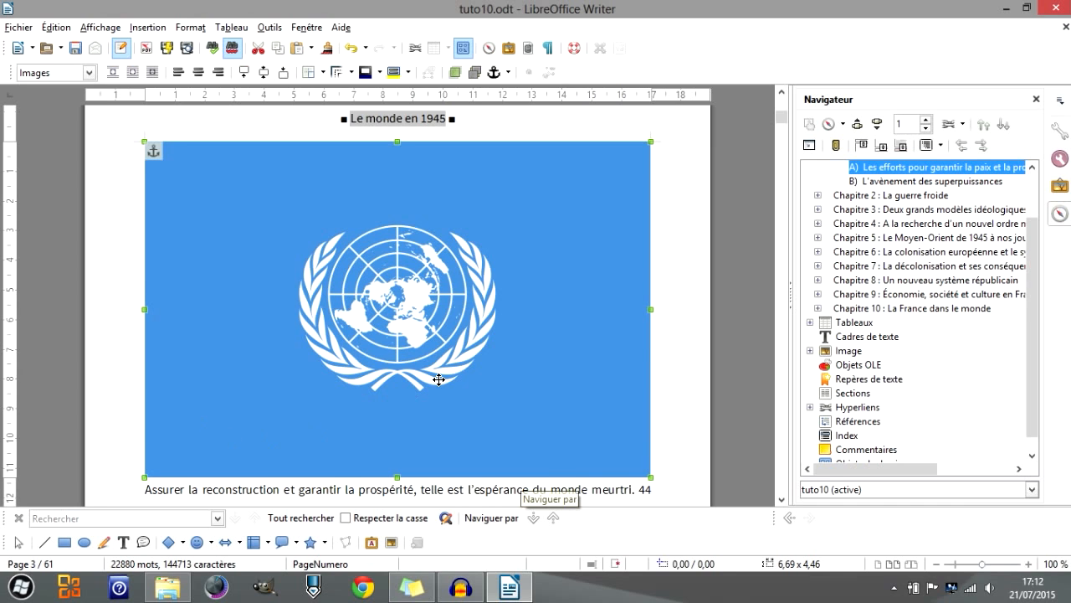
scroll(583, 414, "up", 10)
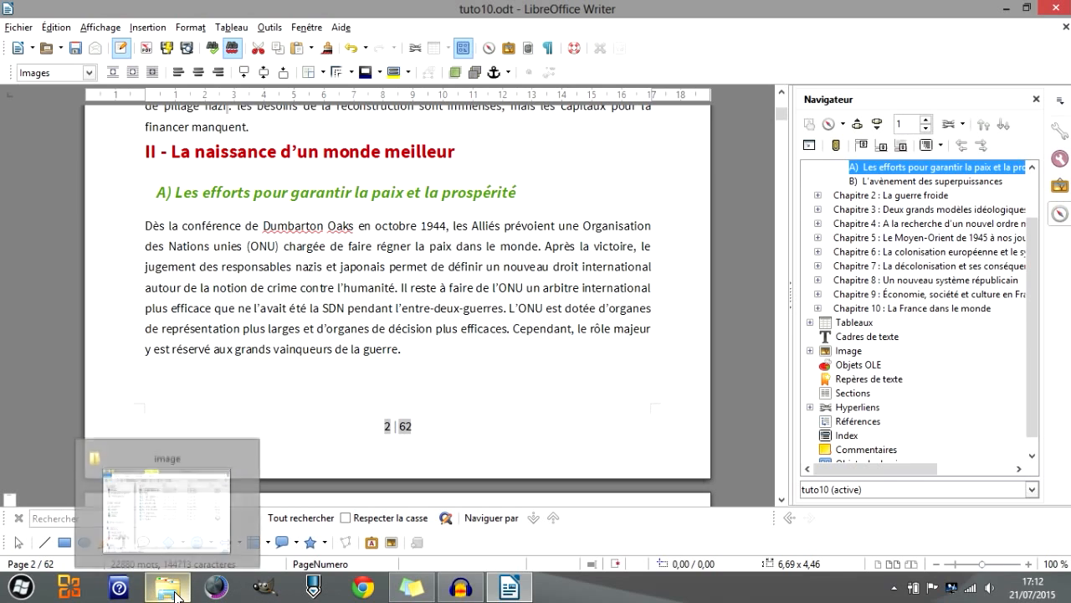
left_click(421, 351)
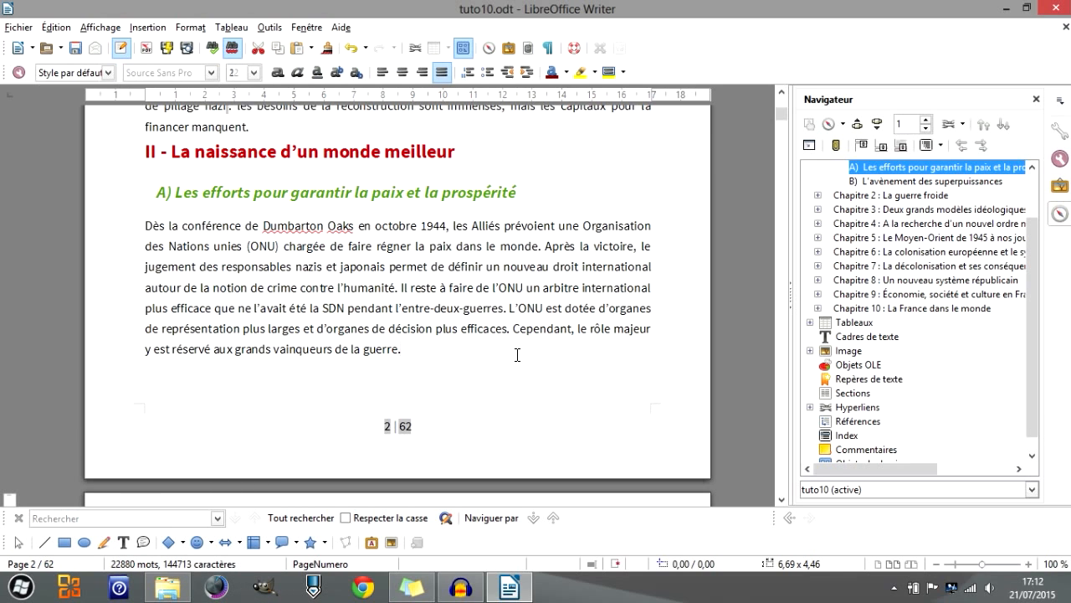
Go to heading A) "Les crises de Berlin" in section II of Chapitre 2 through the document outline
scroll(522, 357, "down", 7)
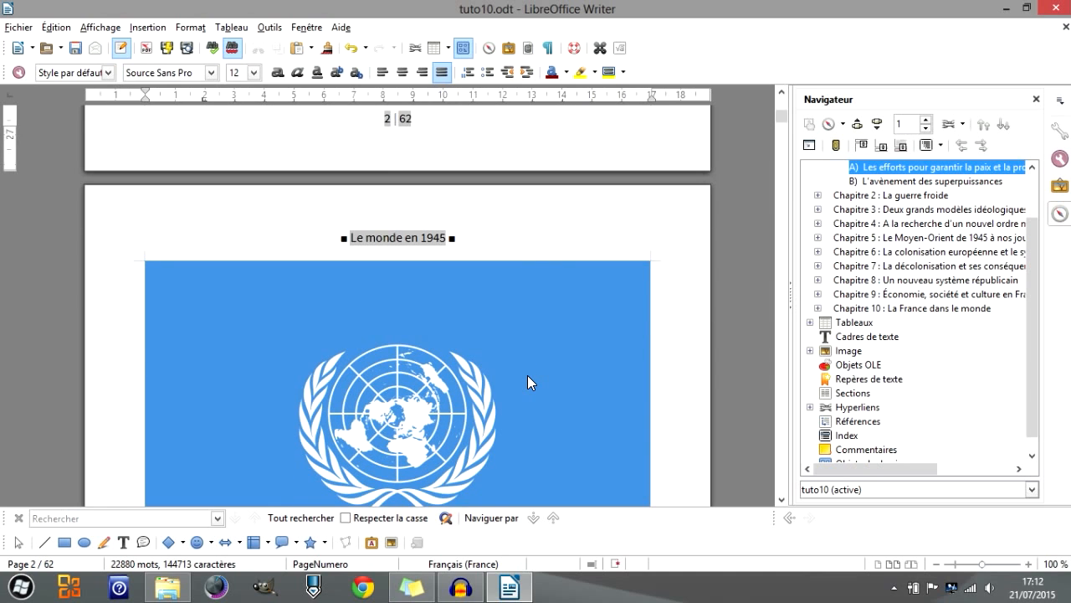
scroll(499, 405, "down", 4)
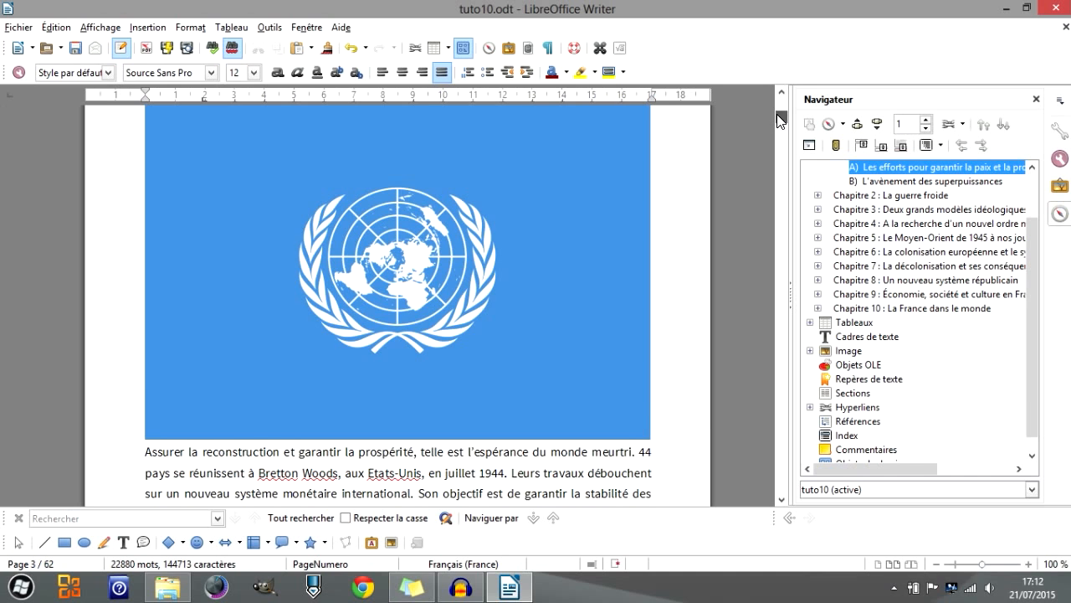
scroll(775, 112, "down", 5)
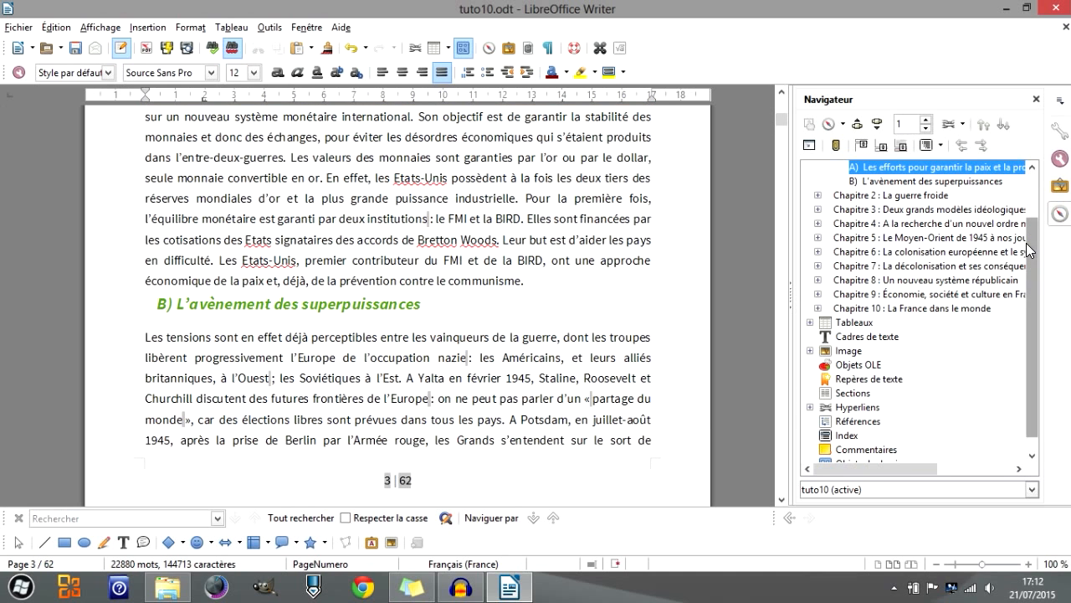
scroll(1026, 242, "up", 2)
left_click(812, 183)
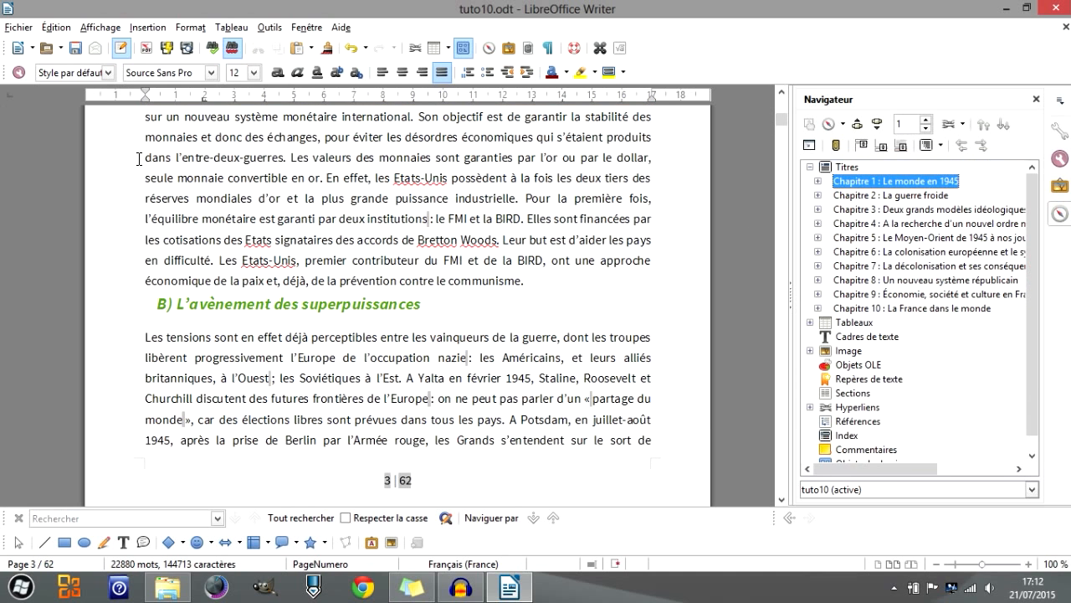
left_click(147, 27)
left_click(147, 27)
left_click(817, 195)
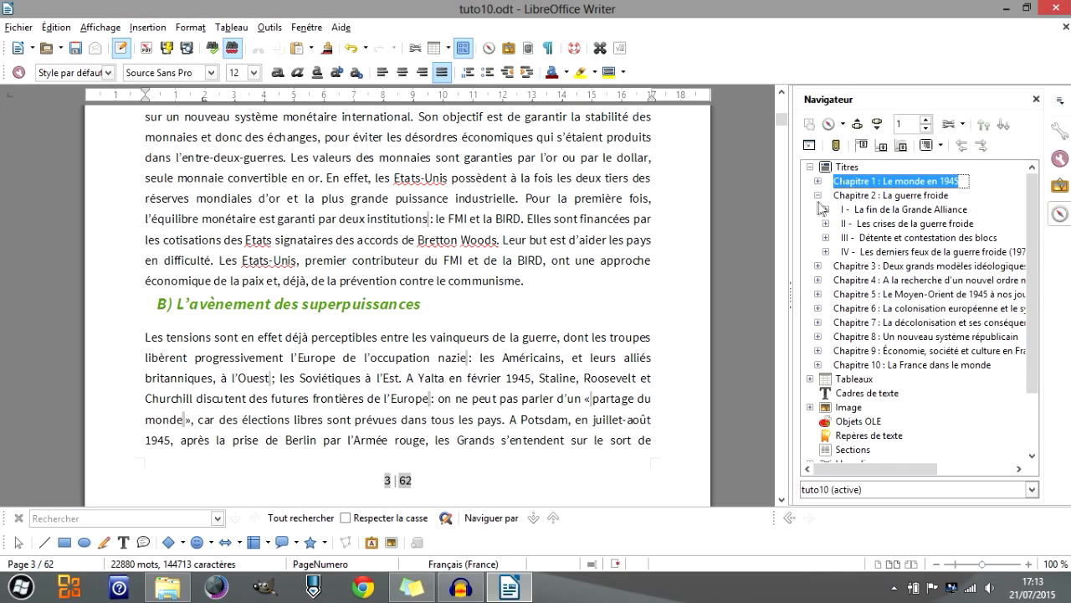
left_click(825, 224)
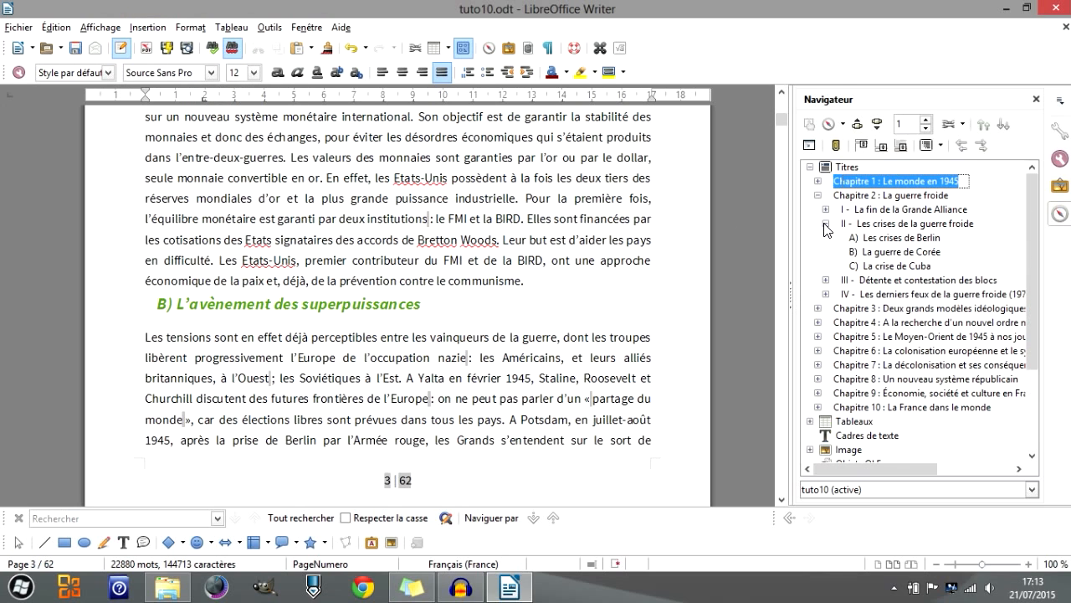
double_click(874, 239)
Insert 2.1.jpg from the image folder, anchored to the first paragraph under "Les crises de Berlin"
left_click(134, 411)
scroll(393, 375, "down", 4)
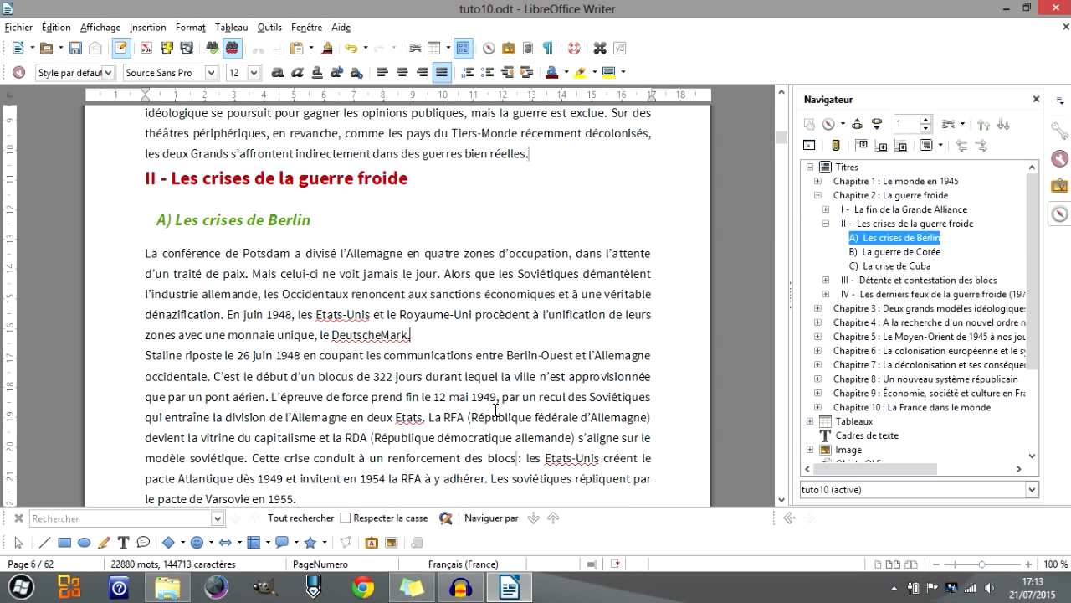
left_click(147, 27)
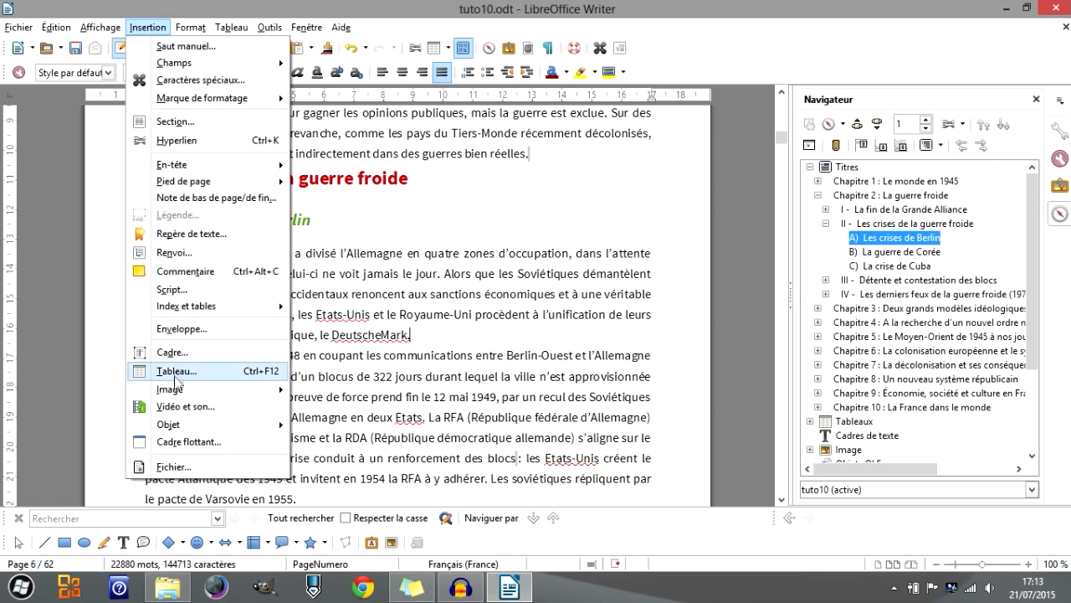
mouse_move(163, 392)
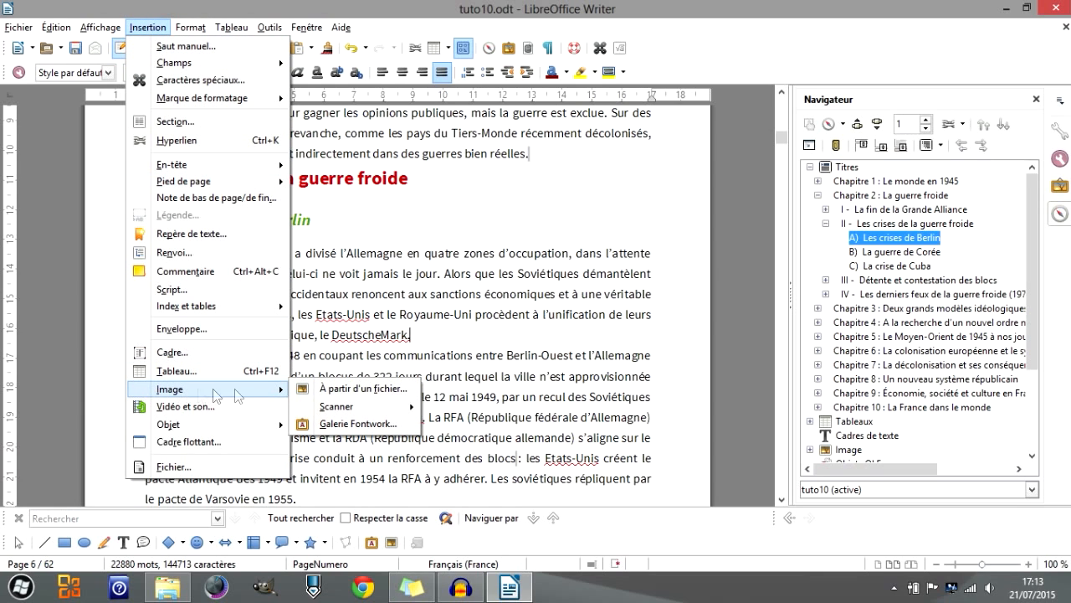
left_click(366, 390)
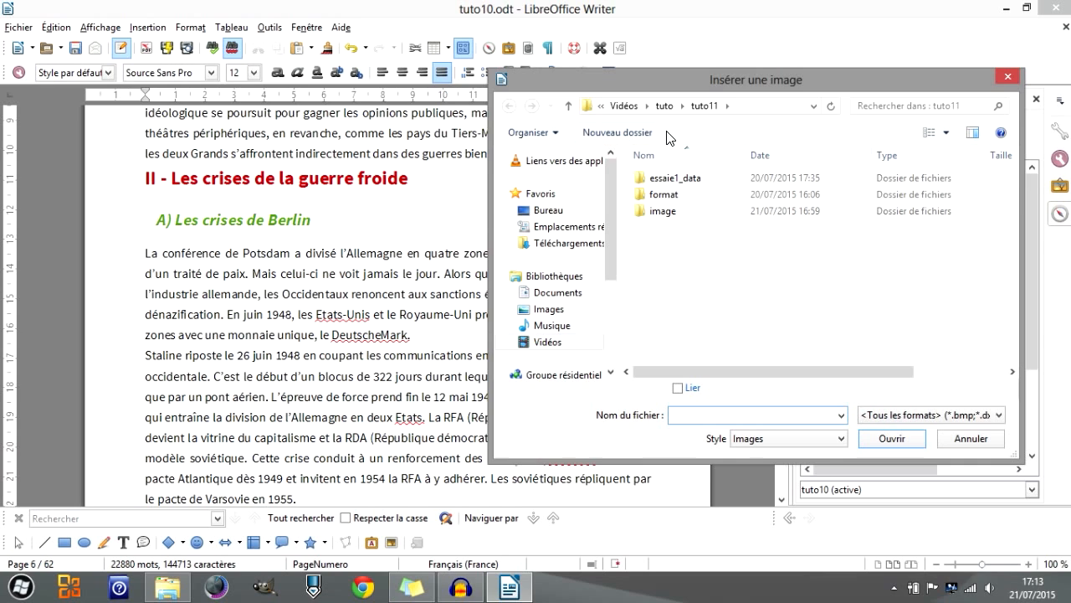
double_click(665, 215)
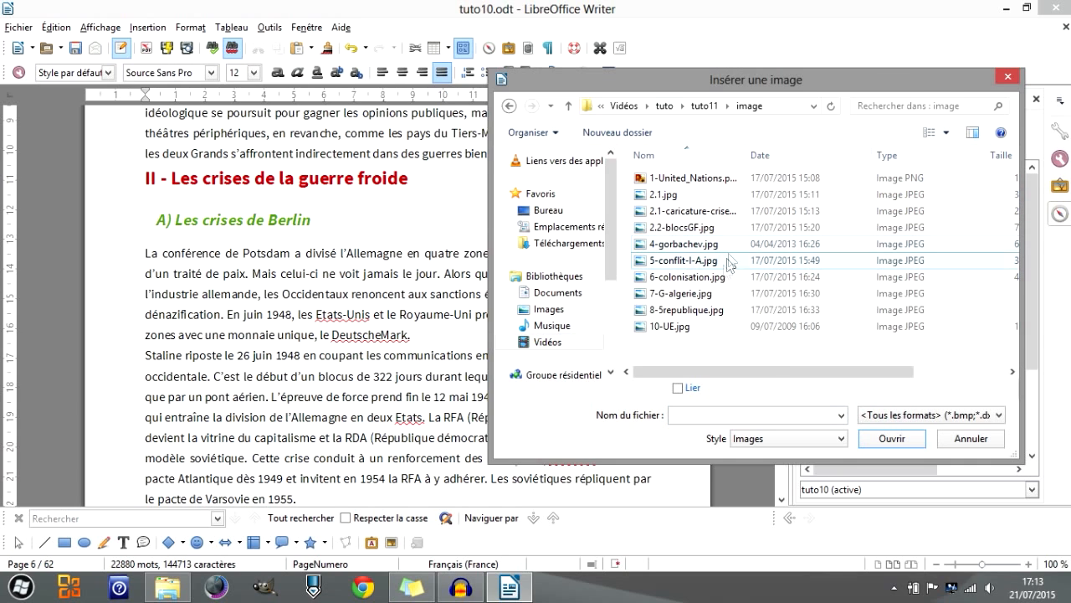
left_click(663, 196)
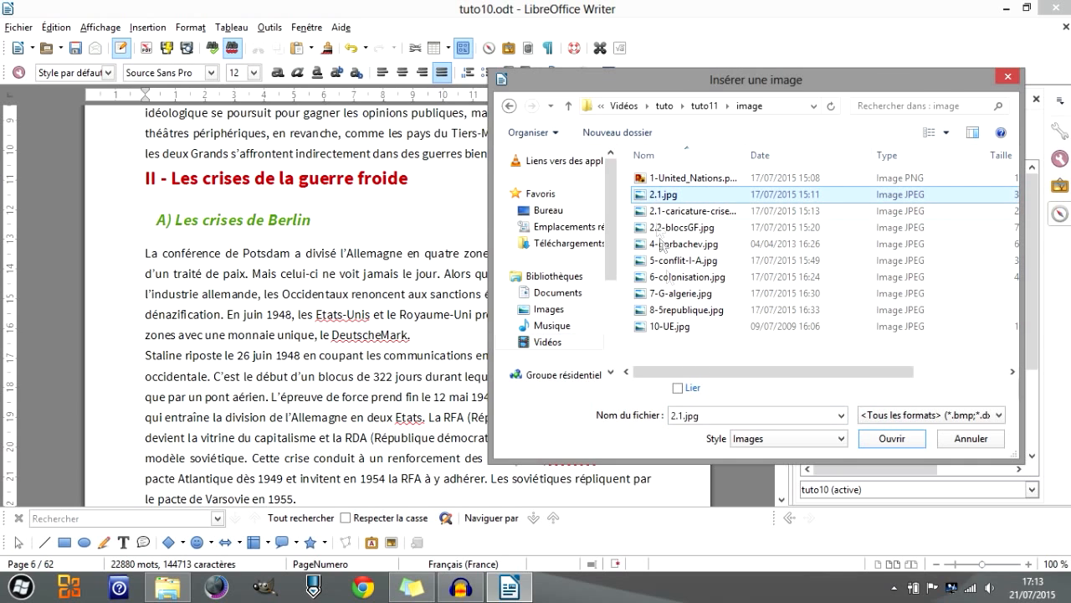
left_click(890, 438)
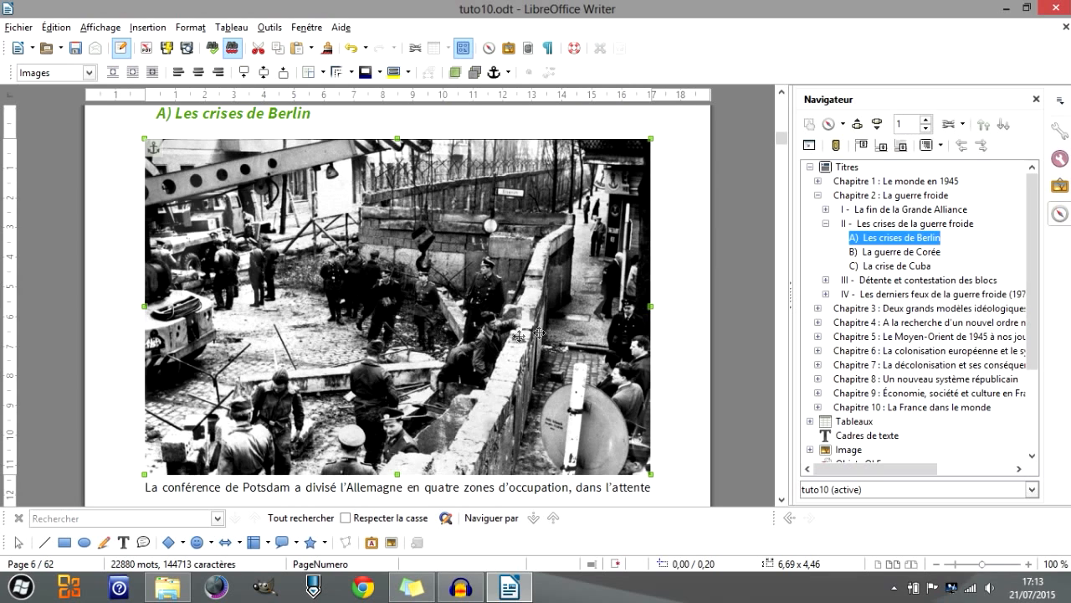
left_click(657, 285)
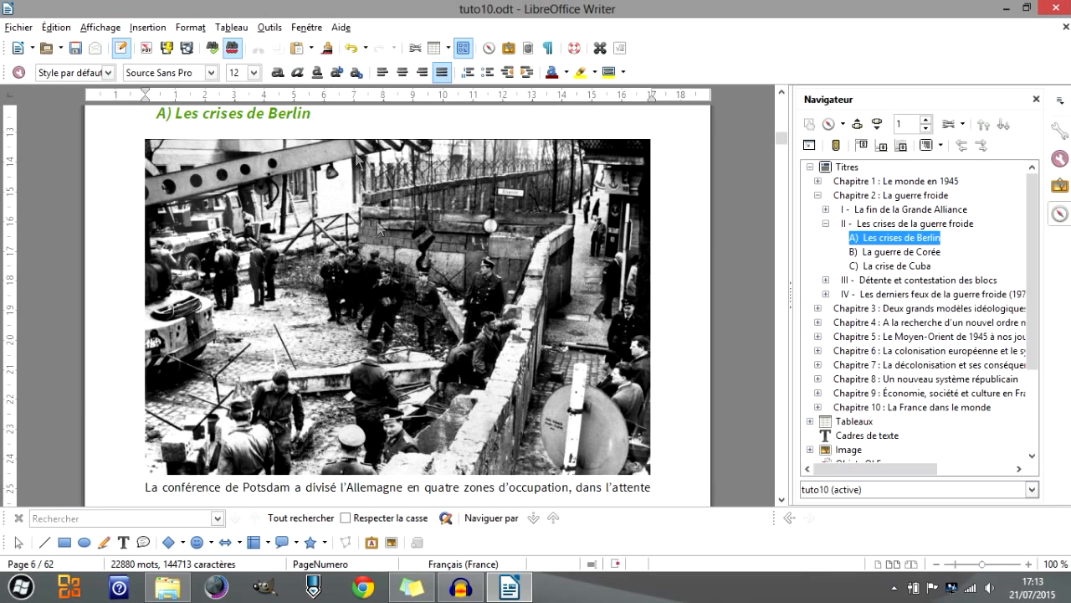
Open the scanner settings for acquiring an image, look over the options, and close them without scanning
left_click(147, 27)
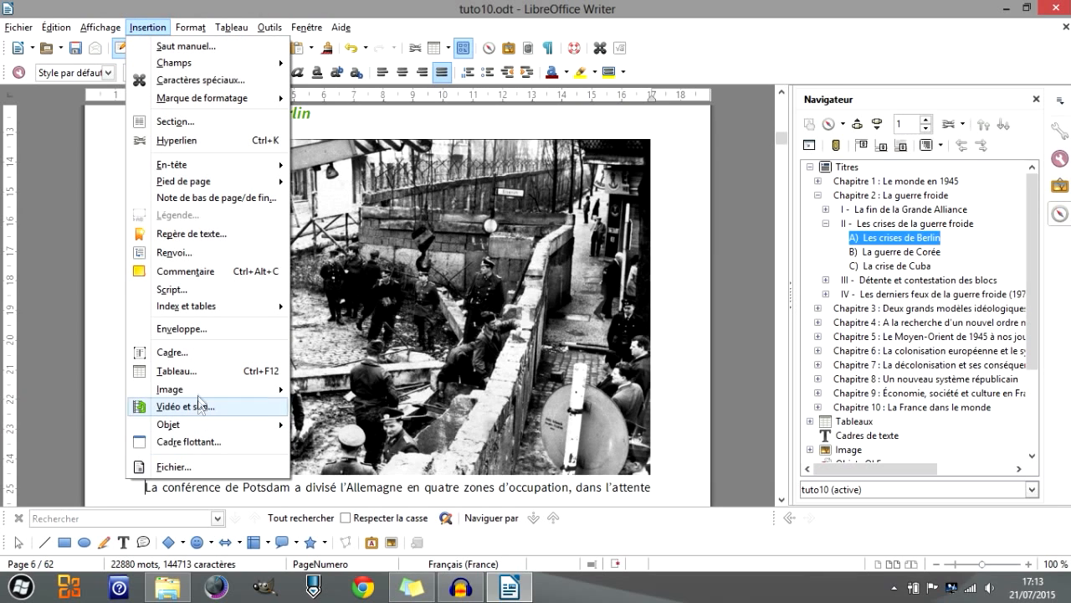
mouse_move(198, 392)
mouse_move(359, 409)
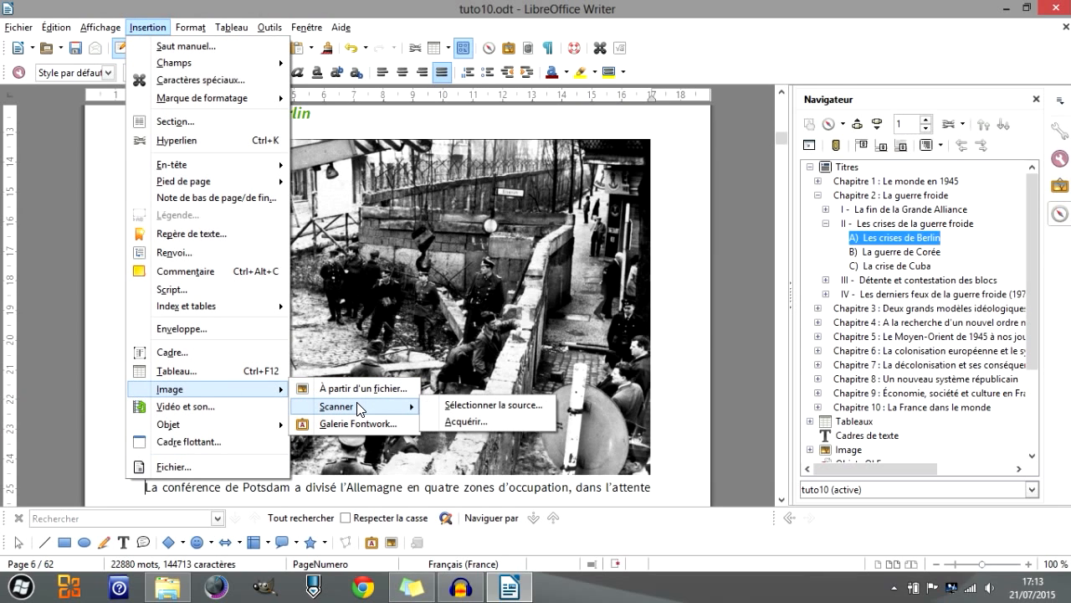
left_click(446, 421)
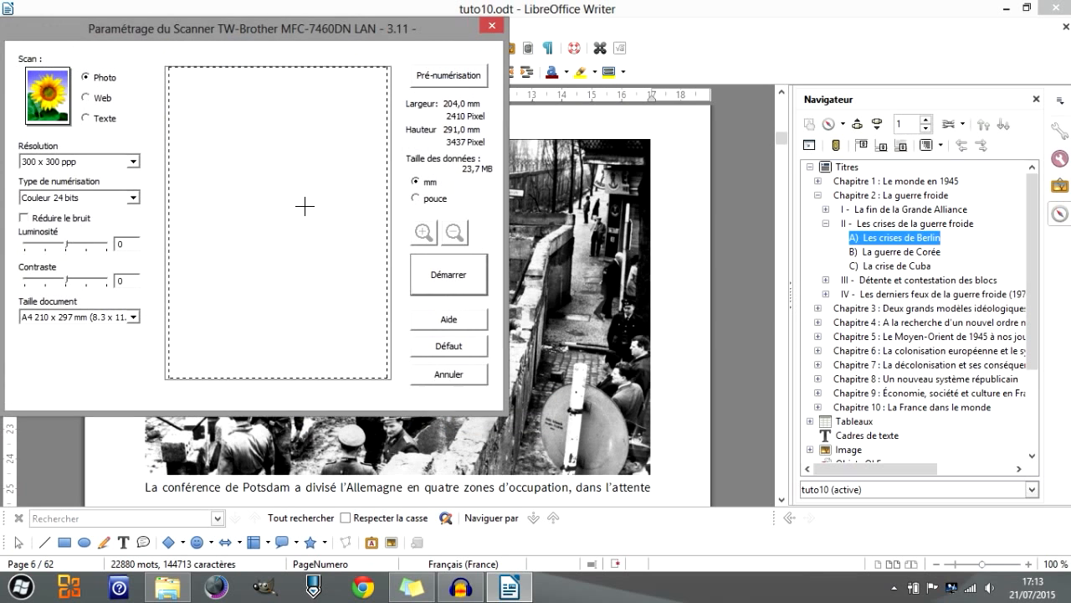
left_click_drag(283, 25, 456, 72)
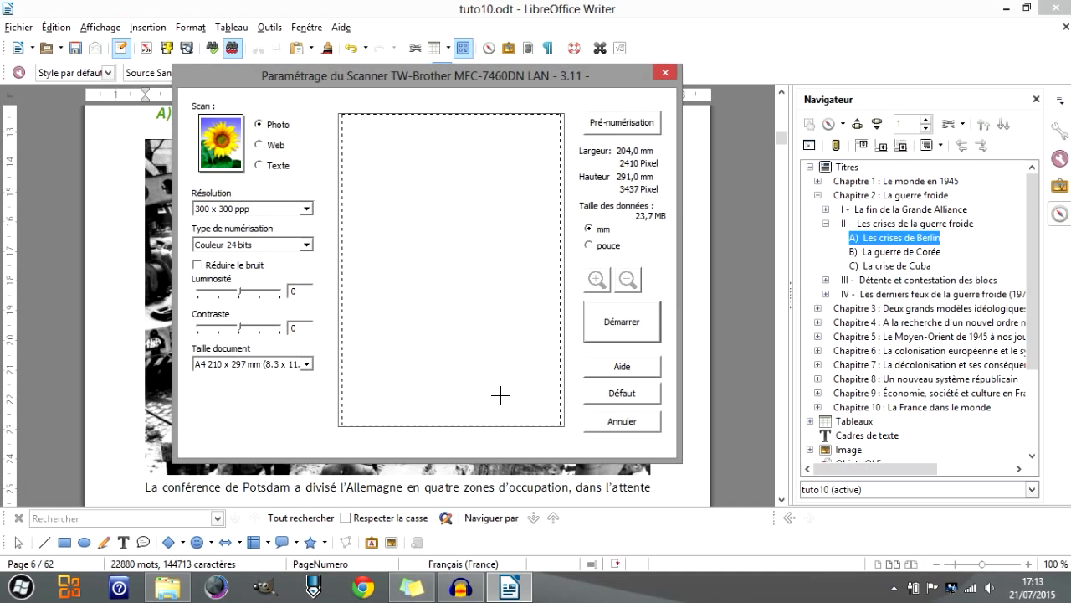
left_click(661, 73)
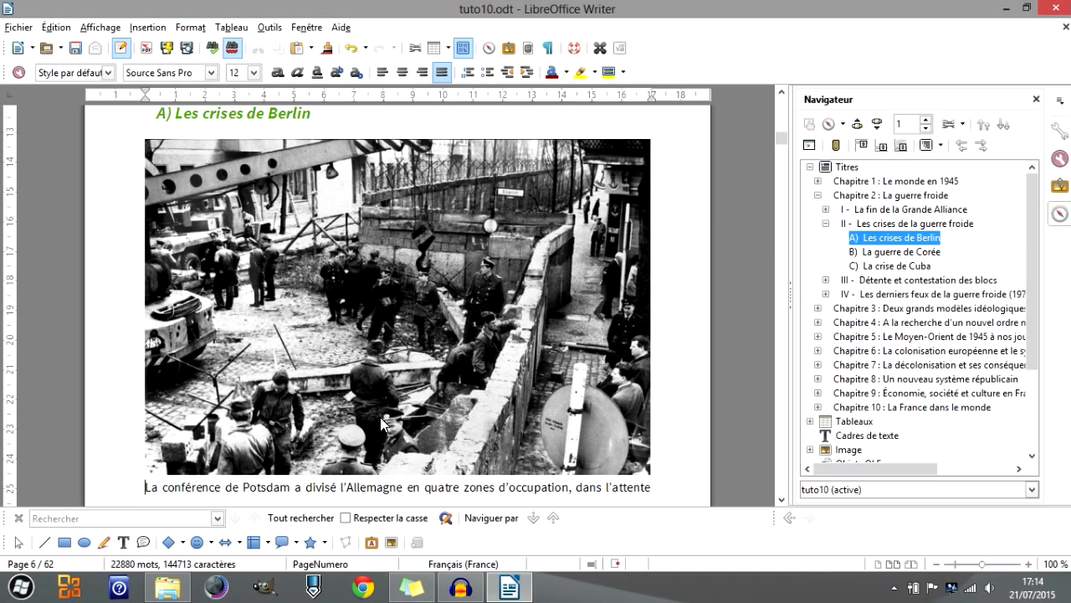
Open the Fontwork gallery for inserting an image, look through the available styles, and close it without choosing one
left_click(147, 27)
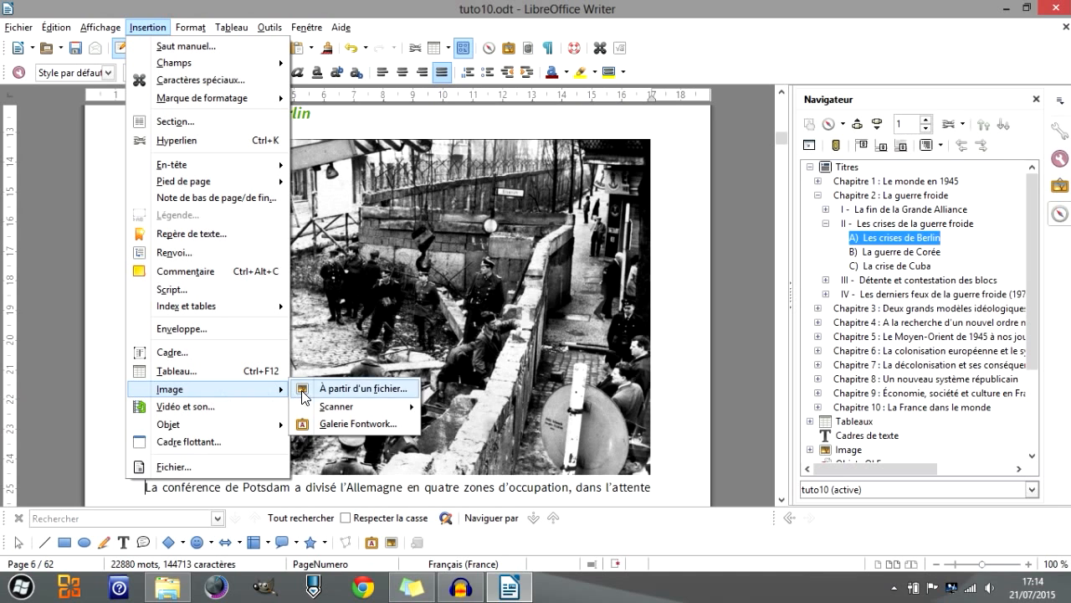
left_click(360, 423)
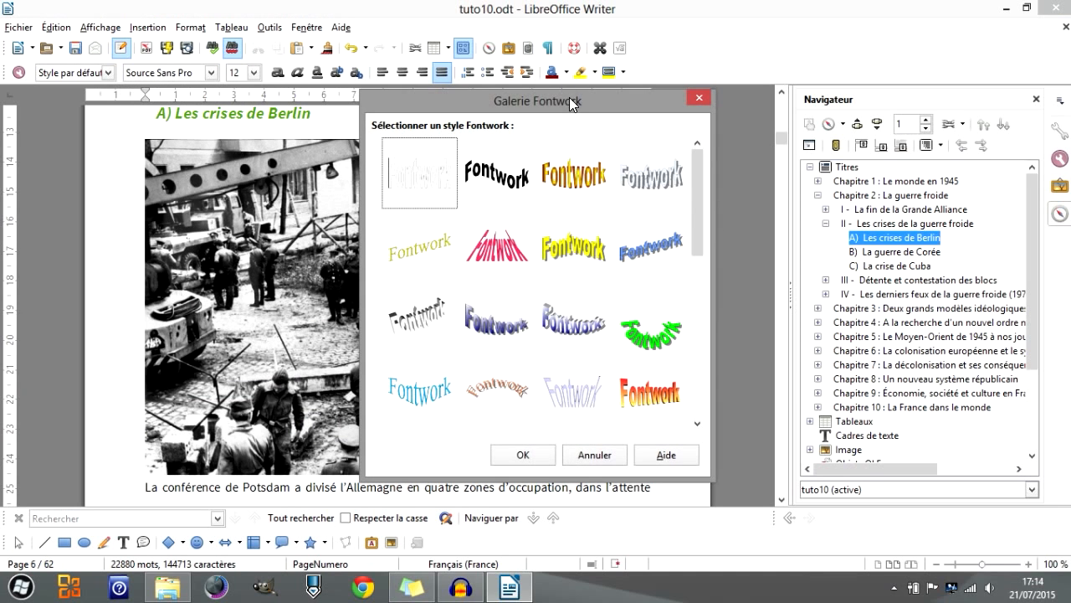
left_click_drag(569, 97, 539, 83)
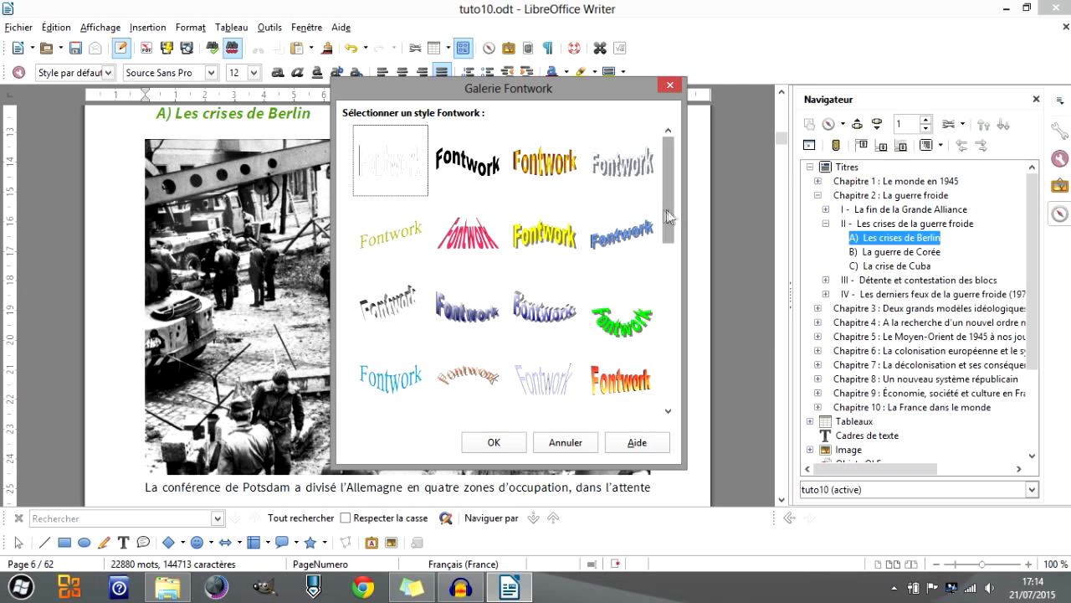
left_click_drag(664, 173, 665, 325)
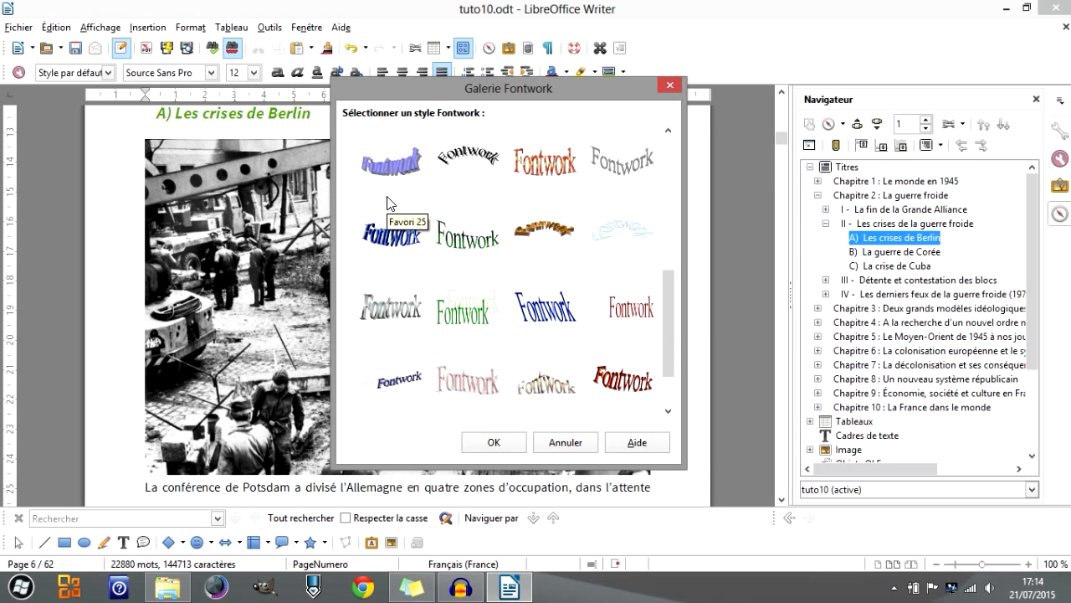
left_click_drag(667, 350, 667, 313)
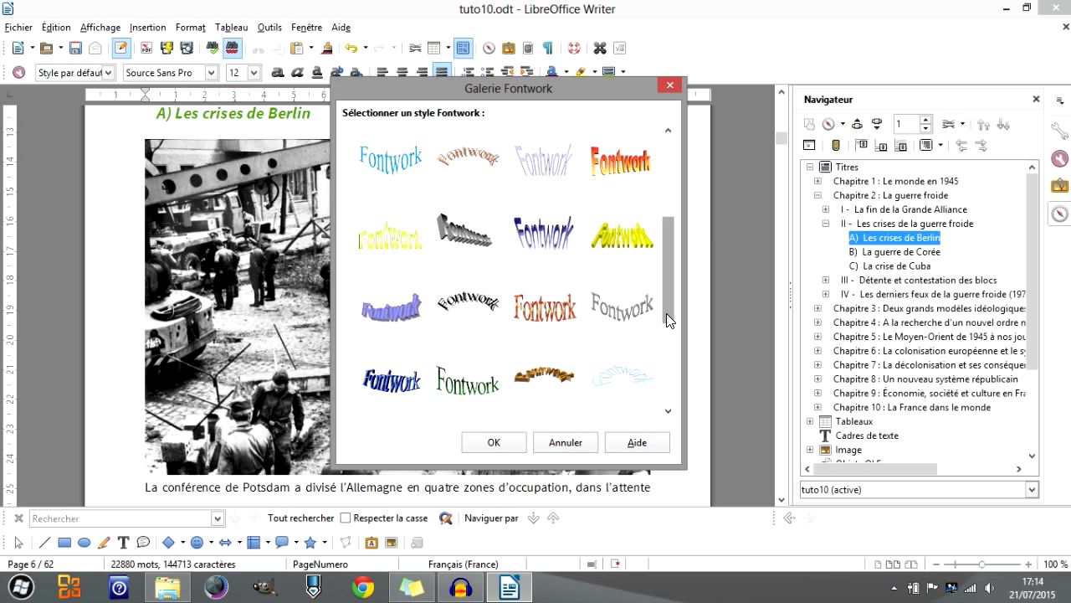
scroll(630, 347, "up", 1)
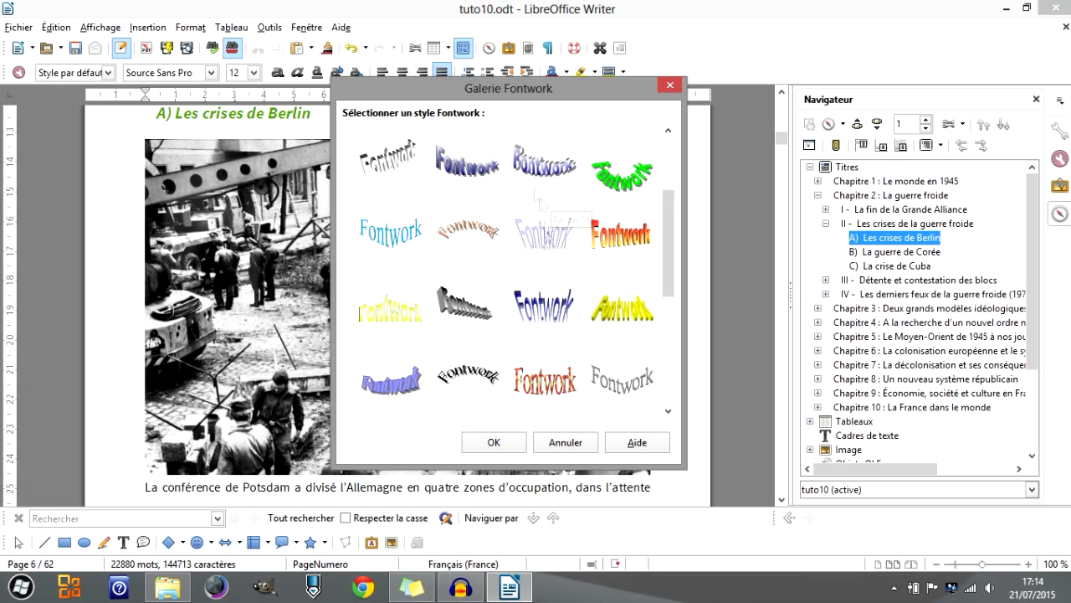
left_click(670, 87)
left_click(151, 27)
left_click(156, 28)
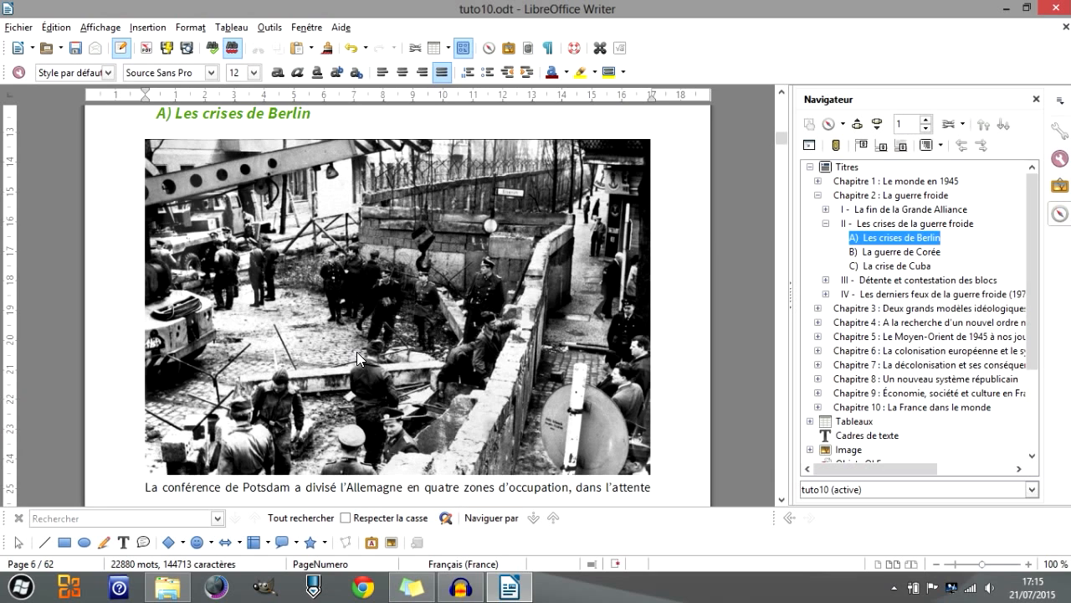
Open the Berlin photo's image properties and its context options for a look, and close both without changes
left_click(413, 275)
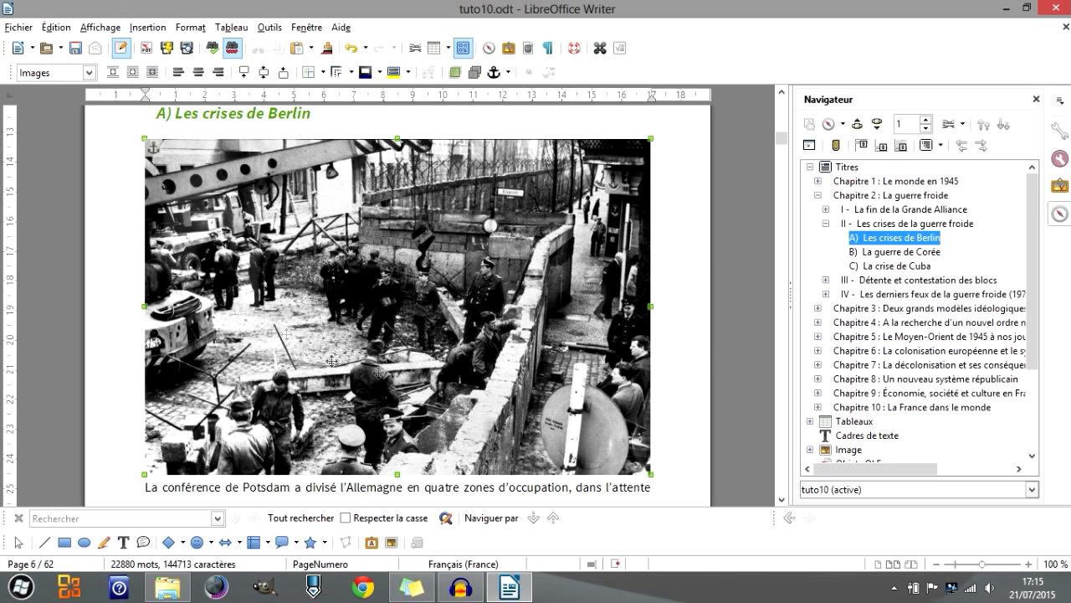
double_click(413, 275)
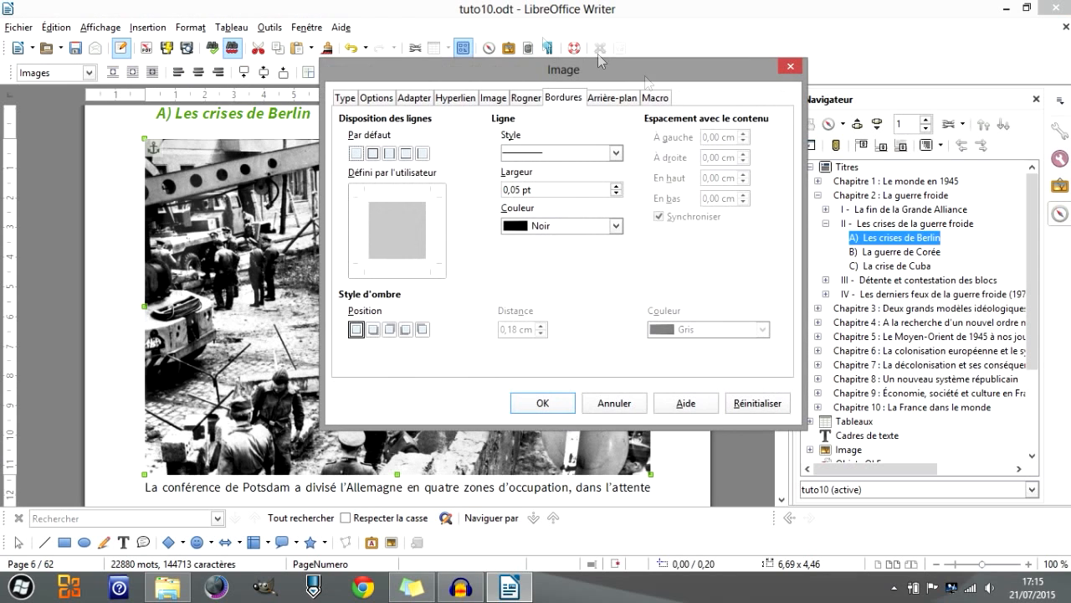
left_click(787, 67)
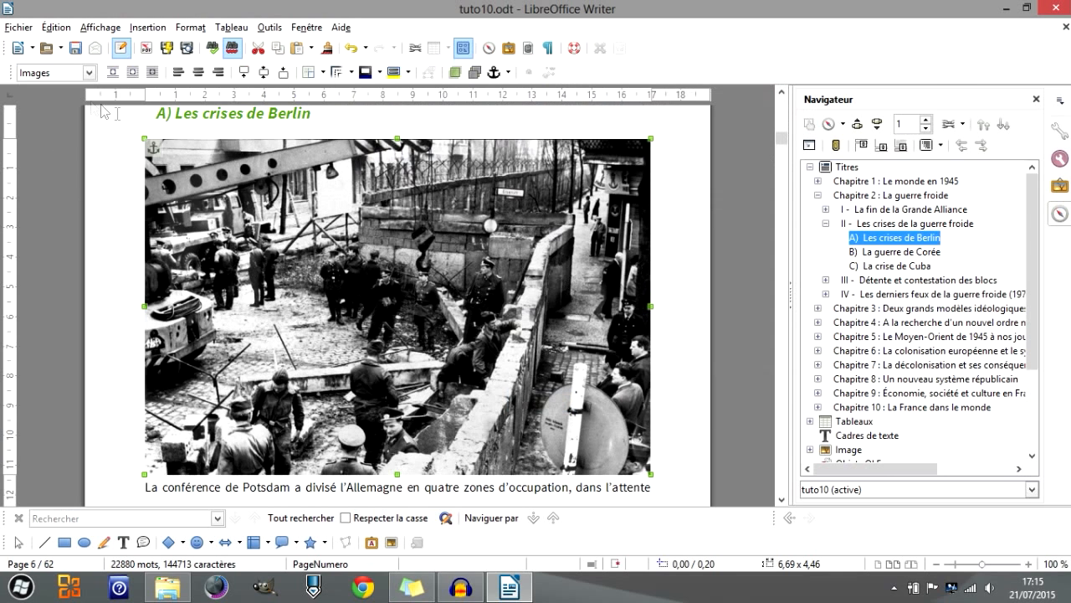
right_click(242, 178)
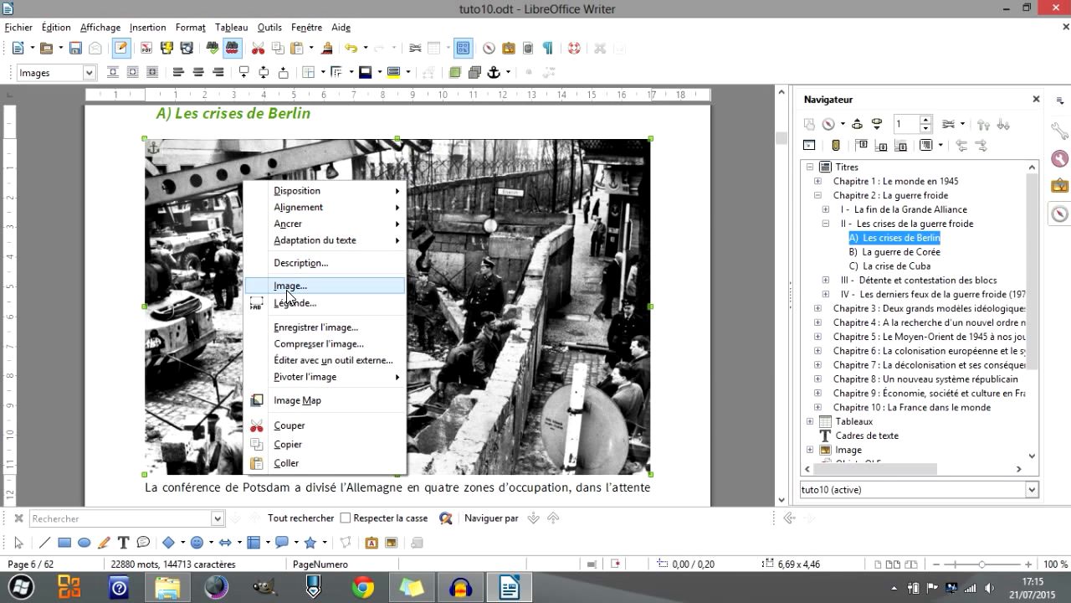
left_click(237, 2)
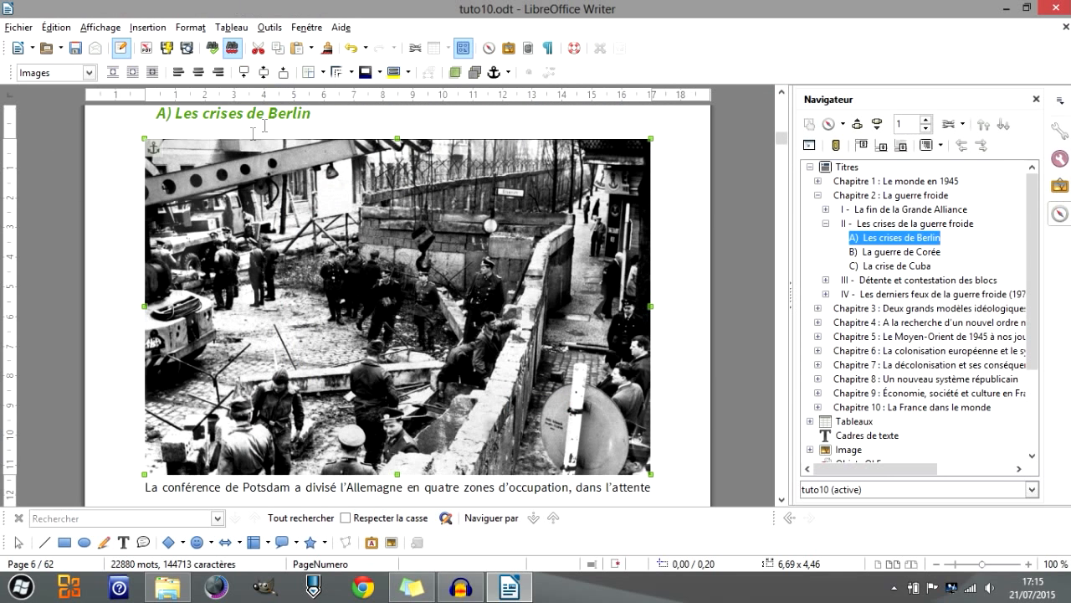
In the Berlin photo's image properties, enable keeping the ratio and set the width to 10 cm
left_click(190, 27)
left_click(218, 437)
left_click_drag(574, 74, 553, 122)
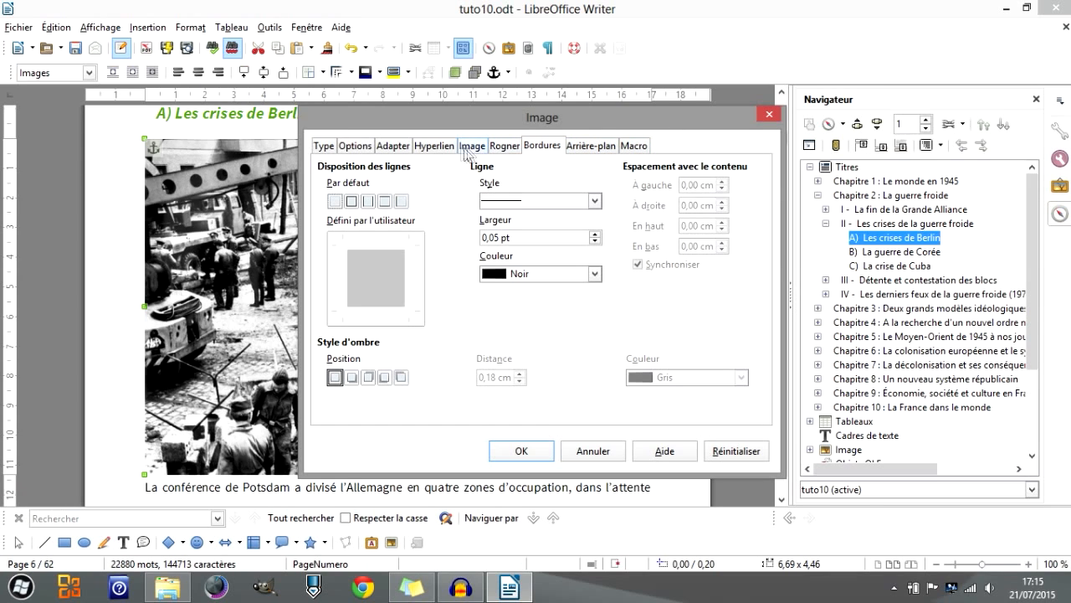
left_click(323, 147)
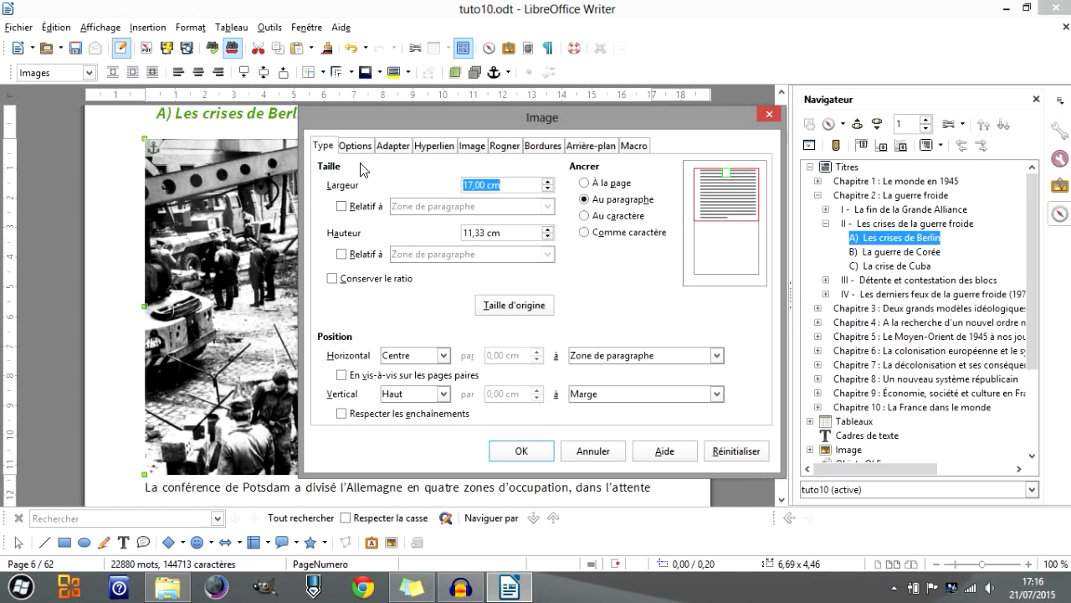
left_click(510, 185)
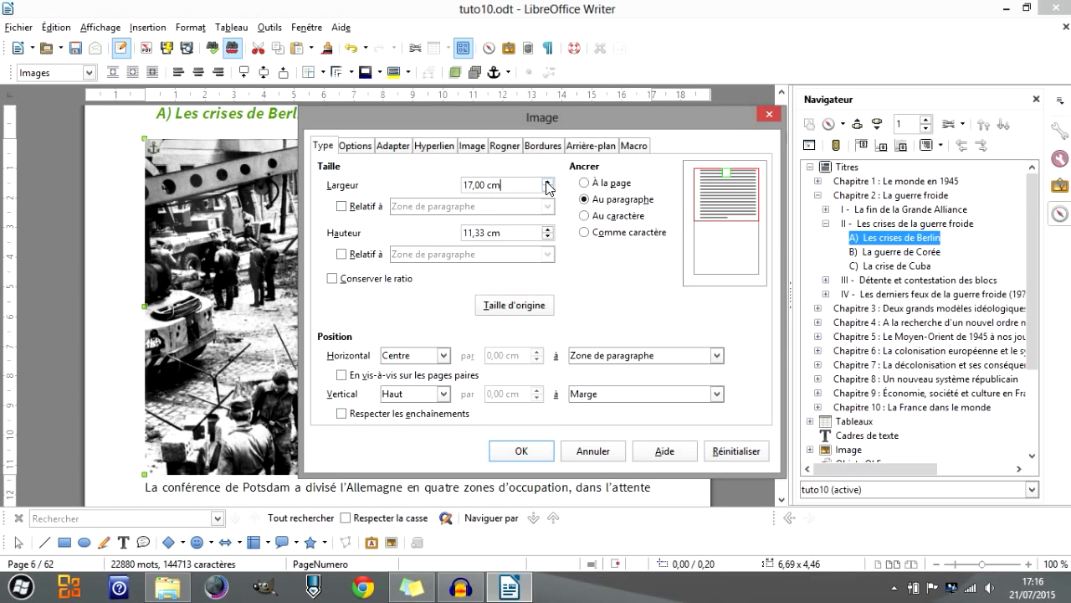
left_click_drag(508, 184, 414, 186)
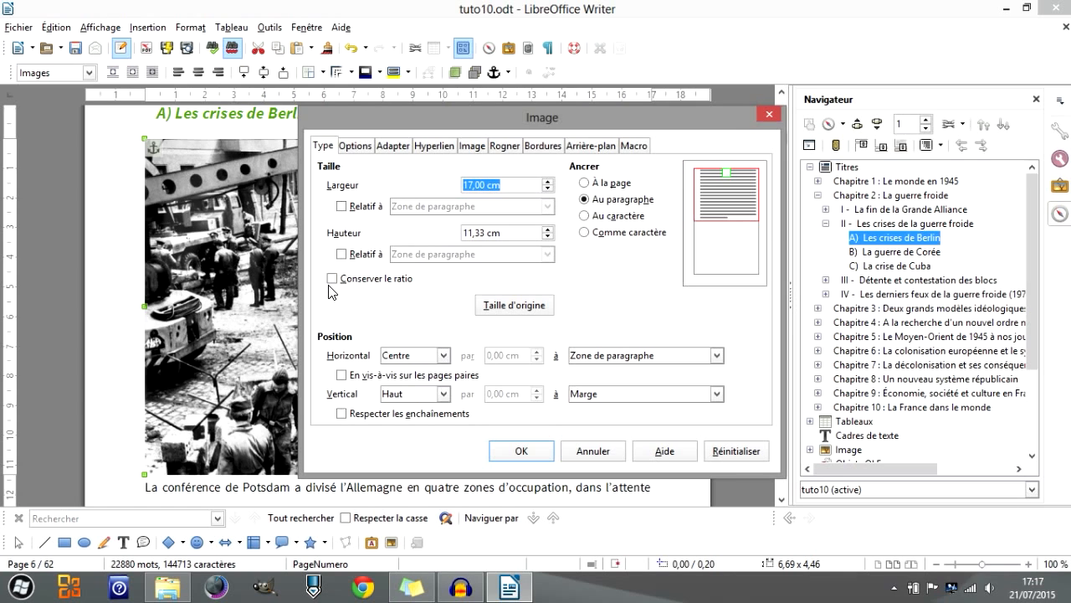
left_click(512, 184)
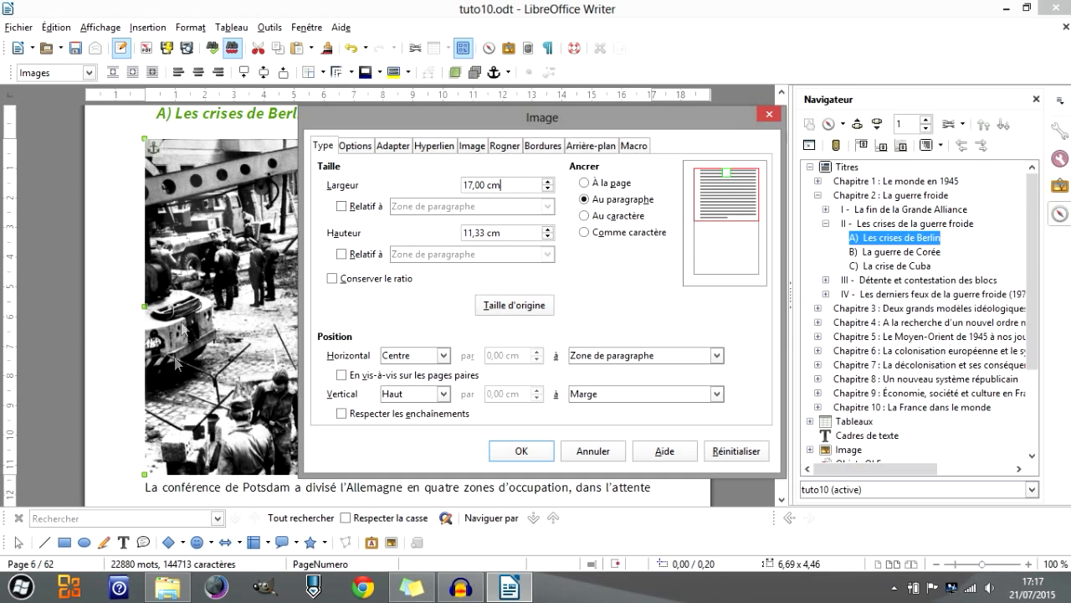
left_click(333, 278)
left_click_drag(514, 184, 367, 183)
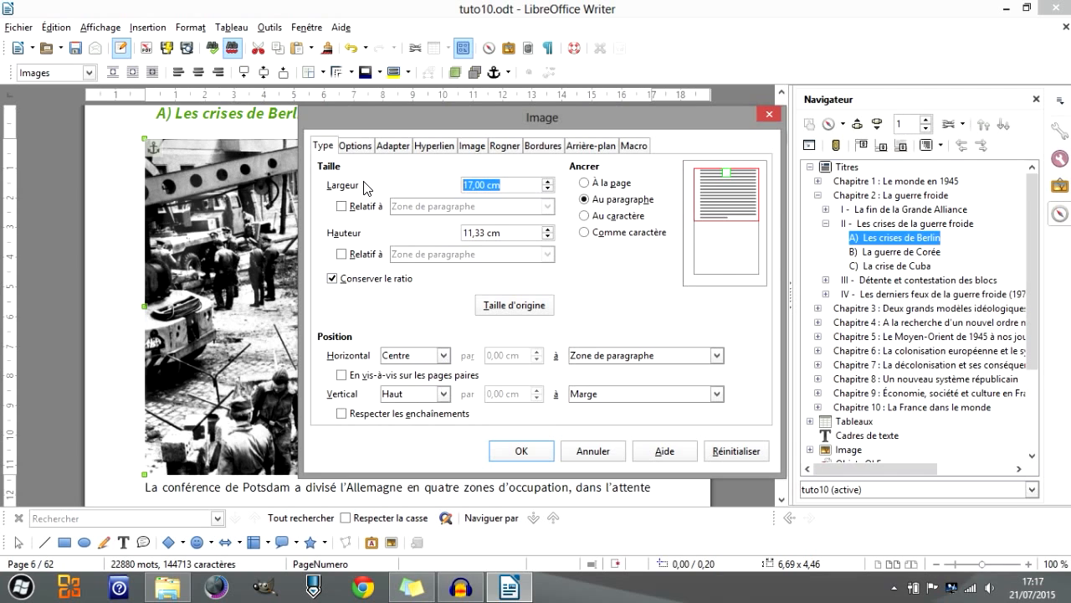
type("10")
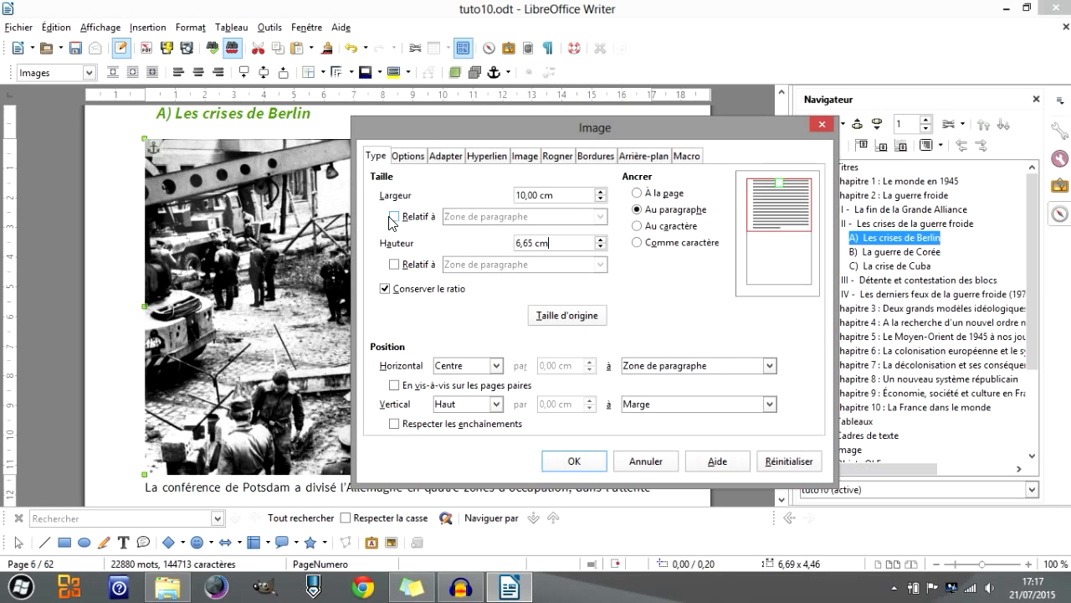
Try sizing the photo's width relative to the paragraph area, turn relative sizing off again, and close the image properties
left_click(395, 217)
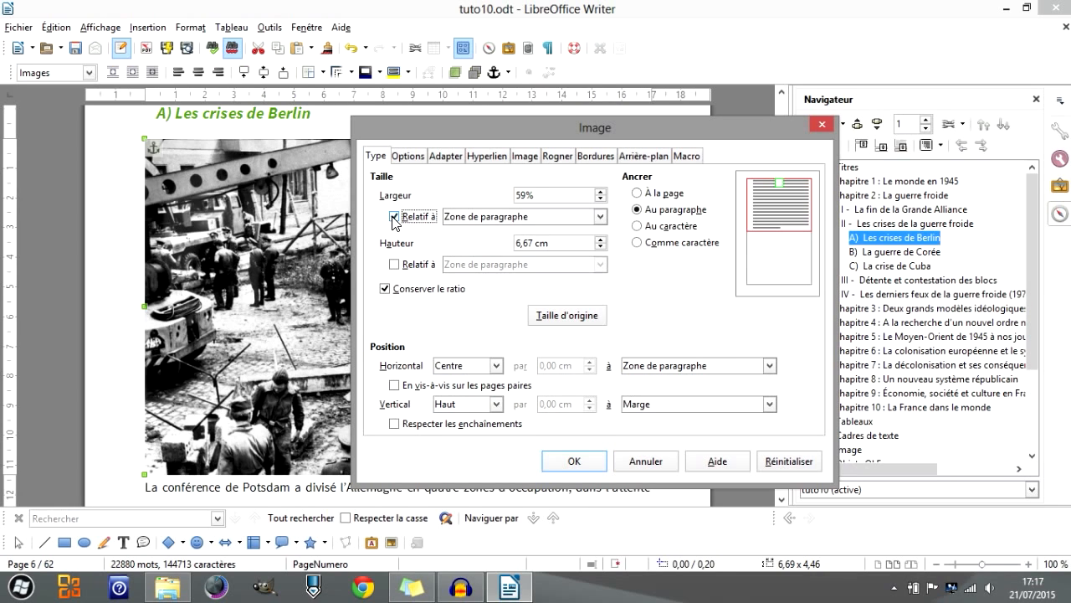
left_click(599, 217)
left_click(599, 216)
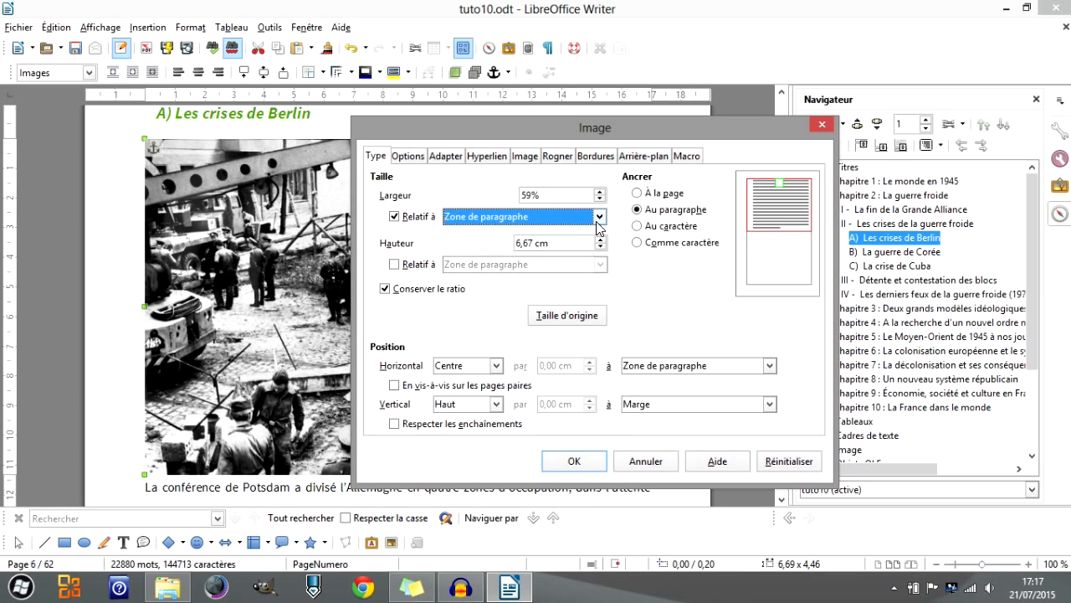
left_click(599, 217)
left_click(656, 301)
left_click_drag(559, 195, 361, 184)
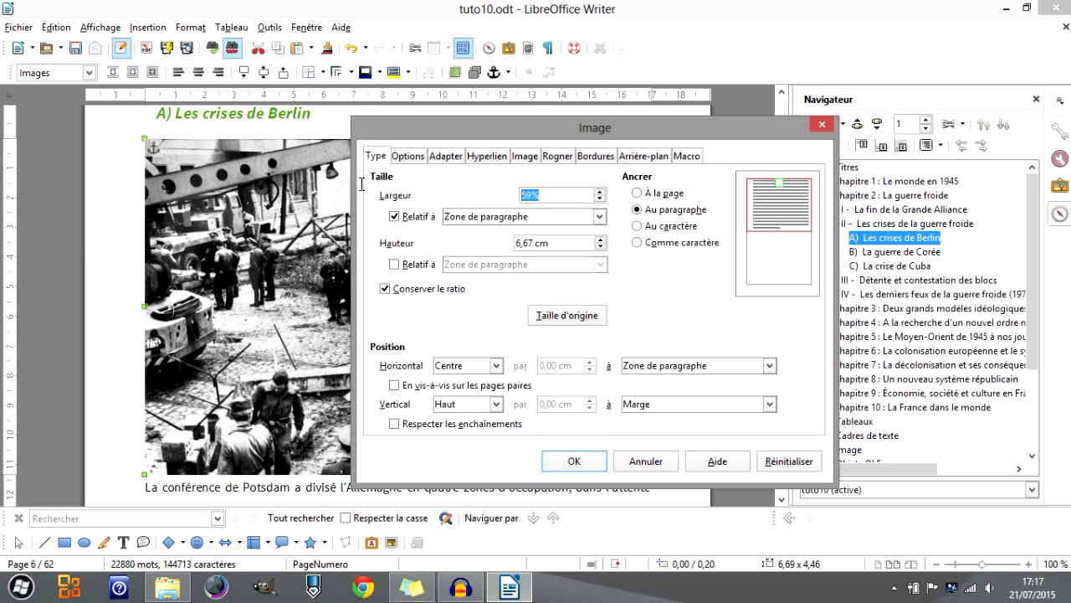
left_click(552, 198)
left_click(393, 217)
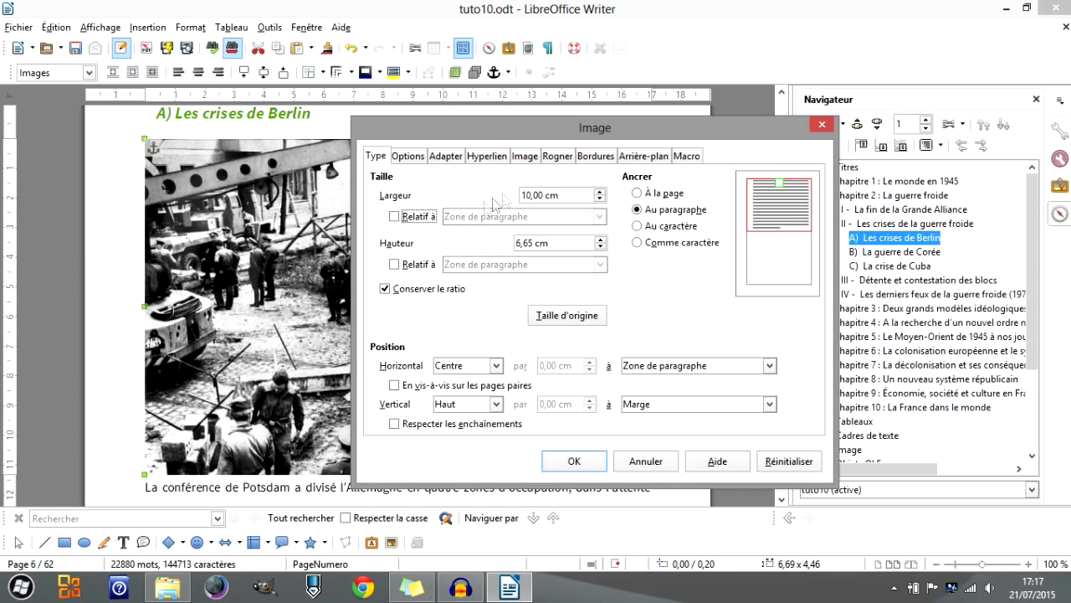
left_click(569, 195)
left_click(573, 462)
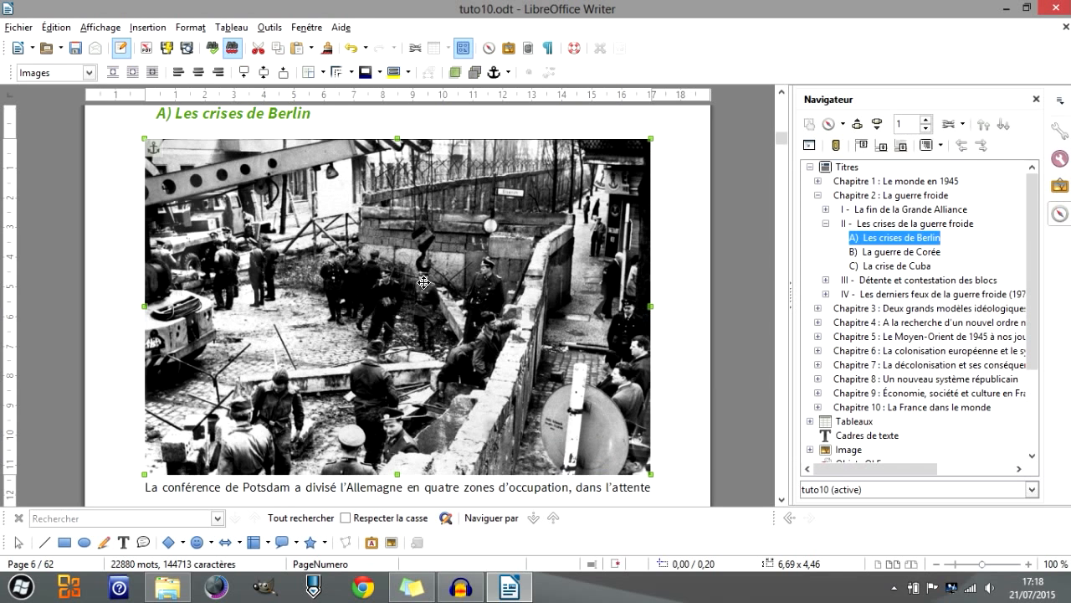
Set the Berlin photo's width to 10 cm and move it toward the page's right margin, to about 6.5 cm horizontally
double_click(423, 283)
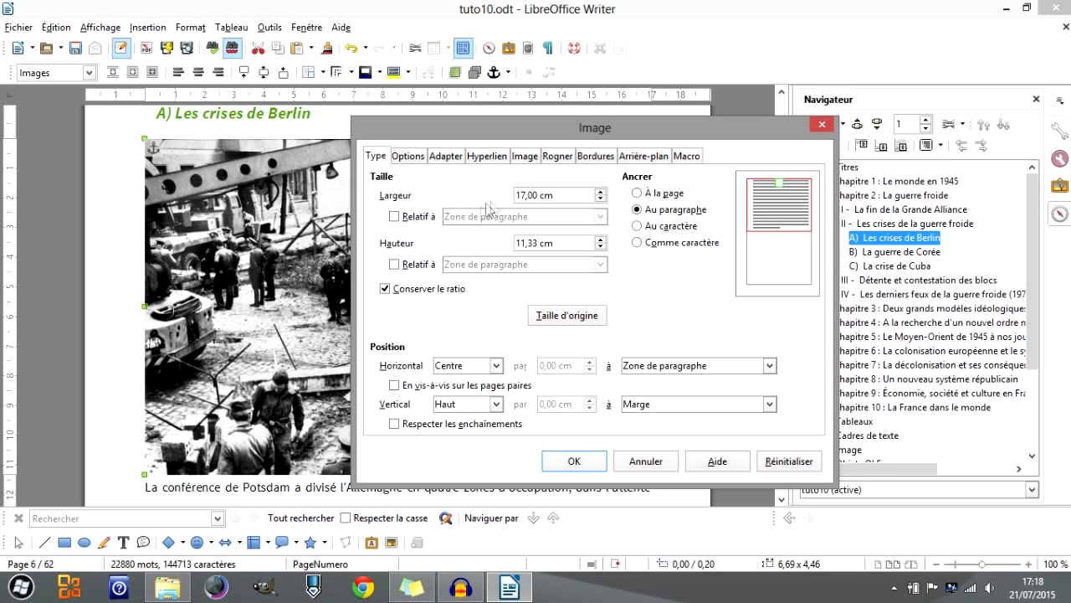
left_click_drag(538, 195, 423, 200)
type("10")
left_click(574, 461)
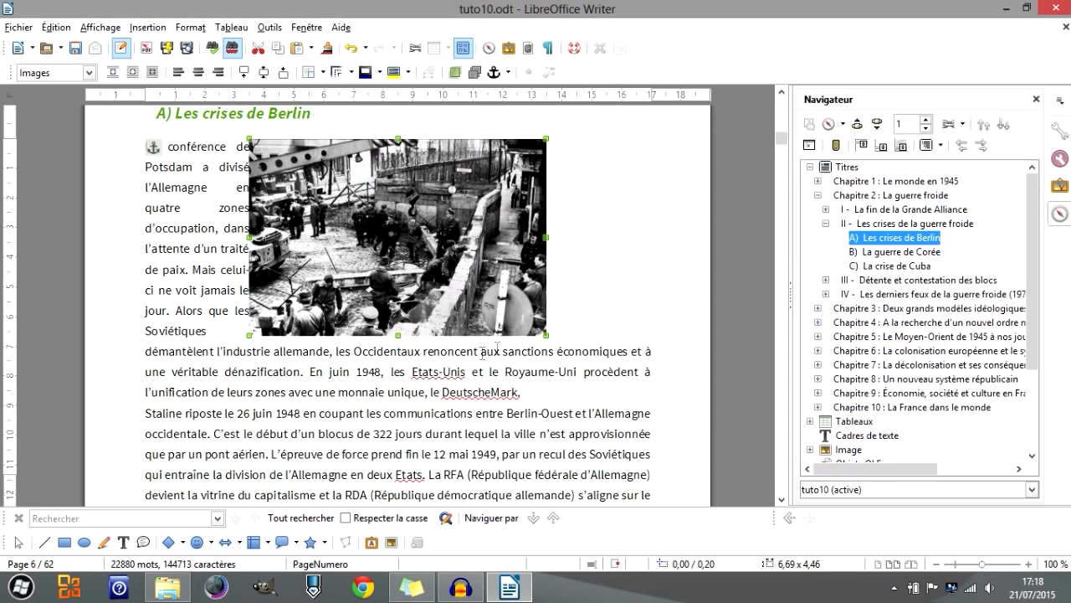
left_click_drag(383, 239, 474, 240)
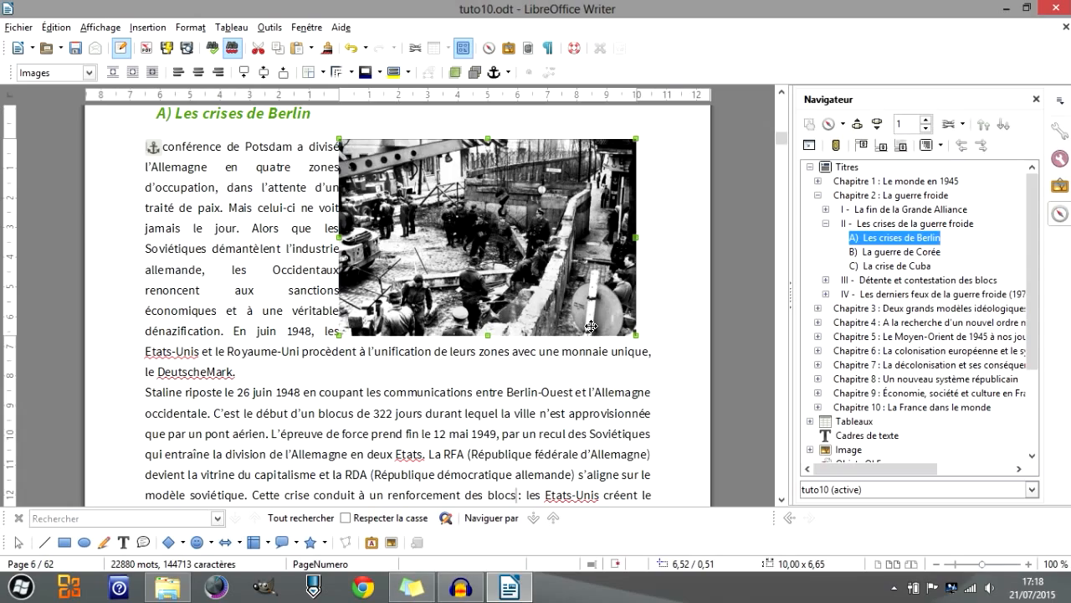
Insert the 2.1-caricature-crise JPEG from the image folder at the paragraph beginning "Castro se rapproche" under C) "La crise de Cuba"
scroll(327, 258, "down", 12)
scroll(327, 258, "up", 2)
scroll(327, 258, "down", 4)
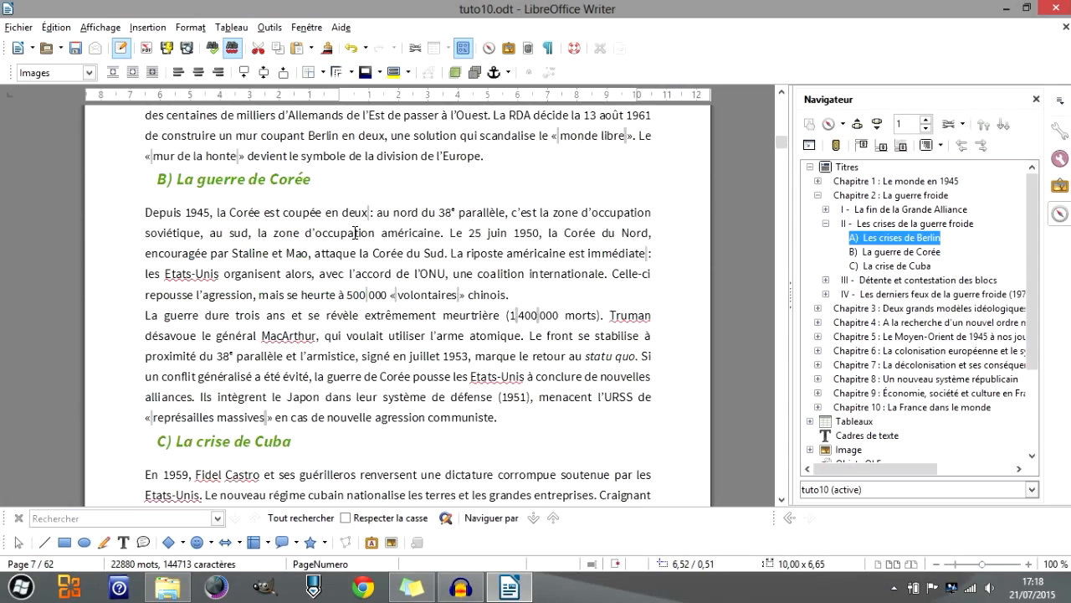
left_click(547, 345)
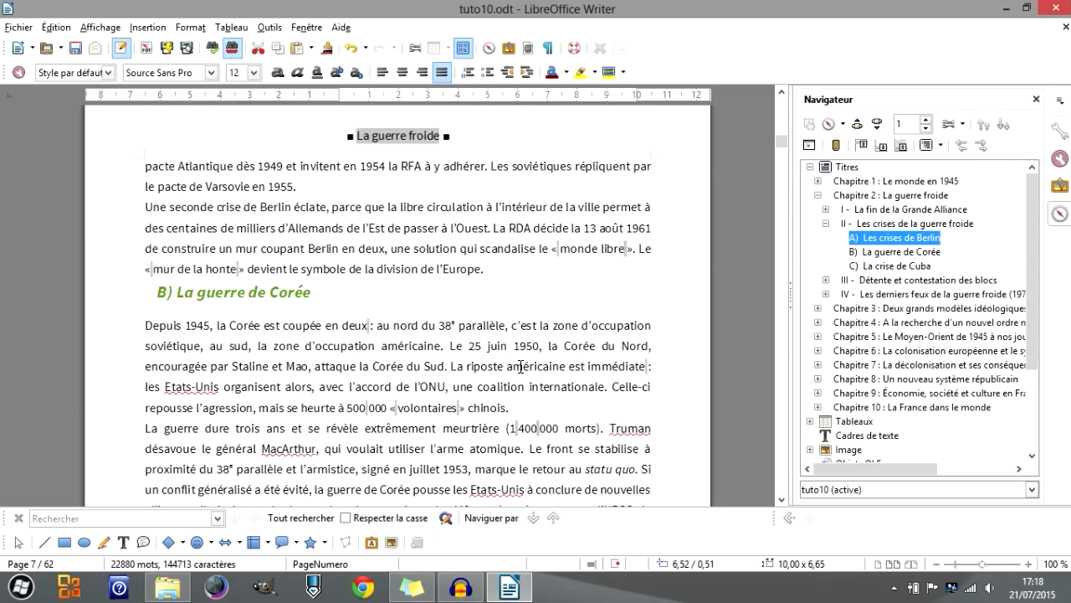
scroll(520, 367, "down", 4)
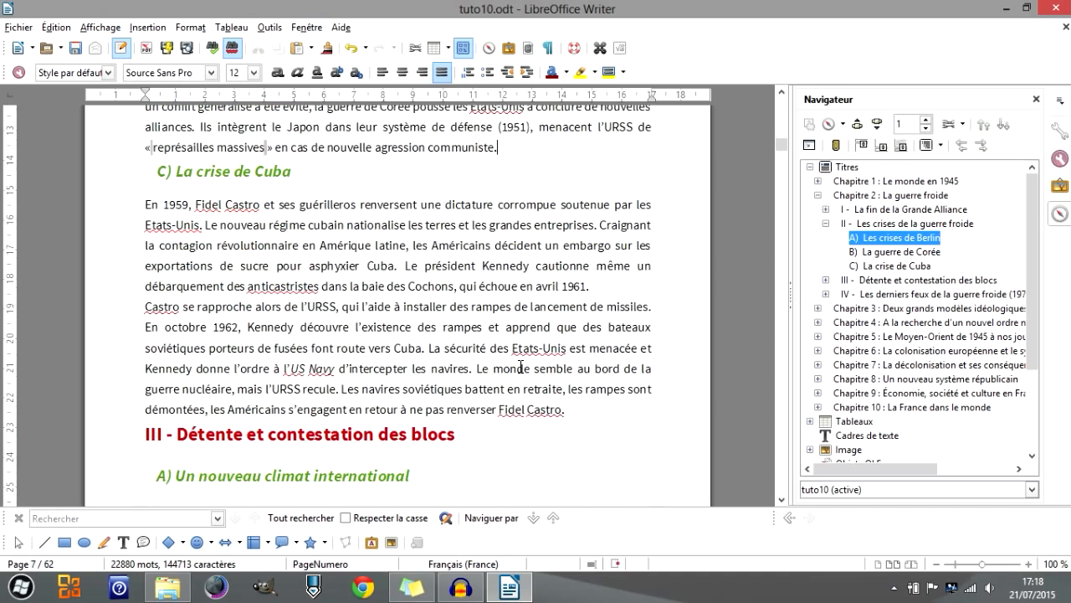
left_click(593, 409)
left_click(168, 589)
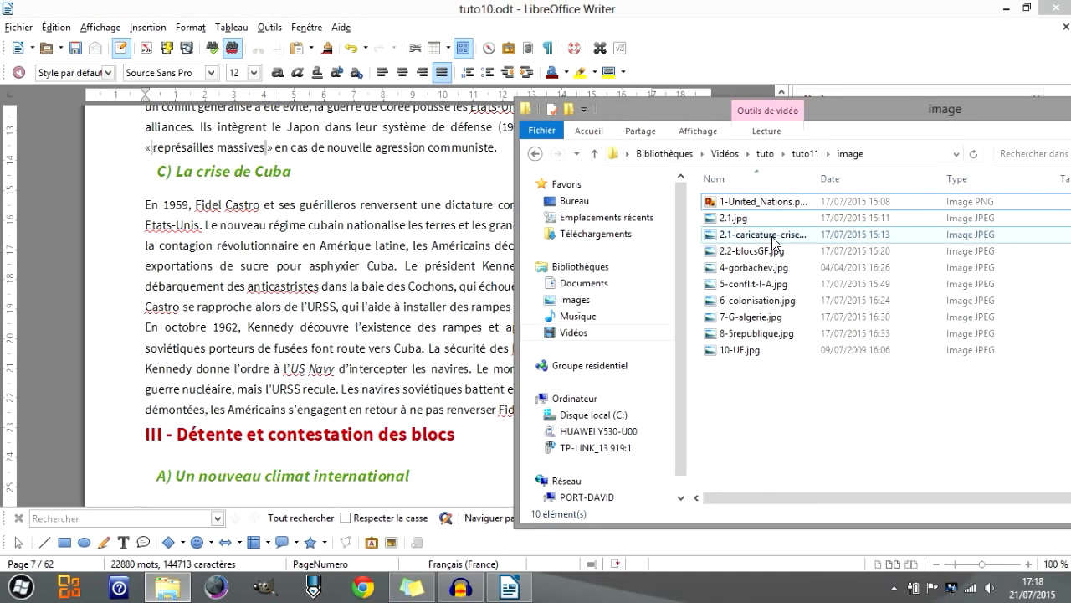
left_click_drag(771, 240, 432, 362)
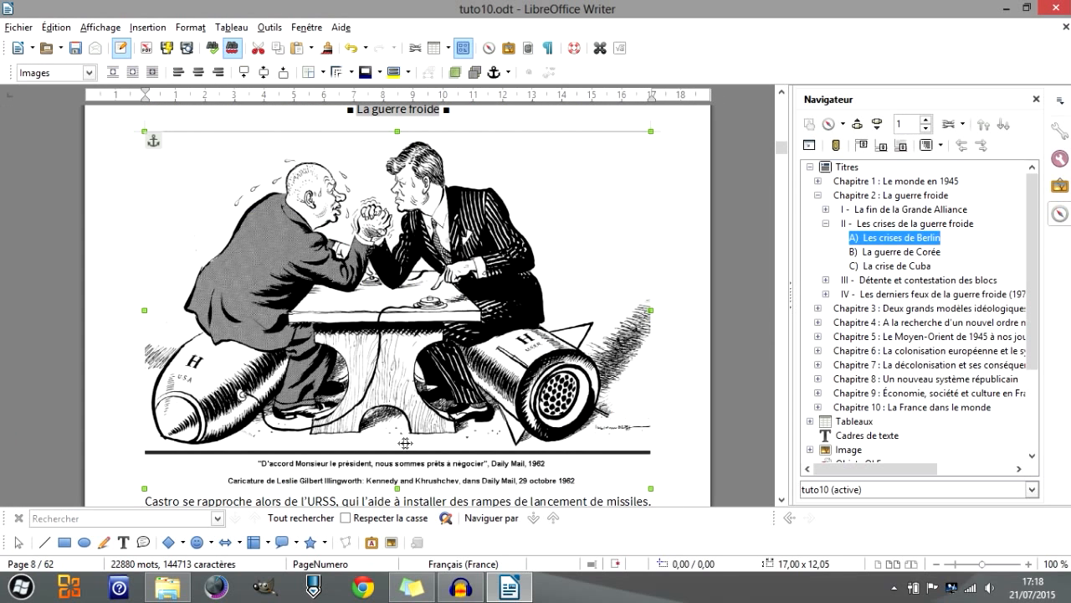
left_click(651, 140)
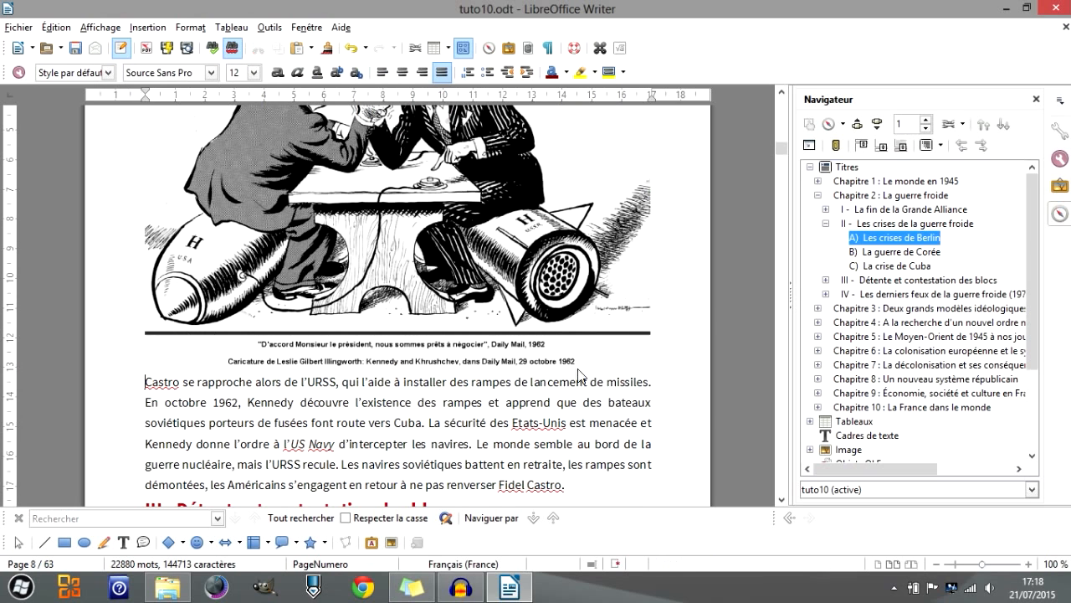
scroll(532, 356, "up", 4)
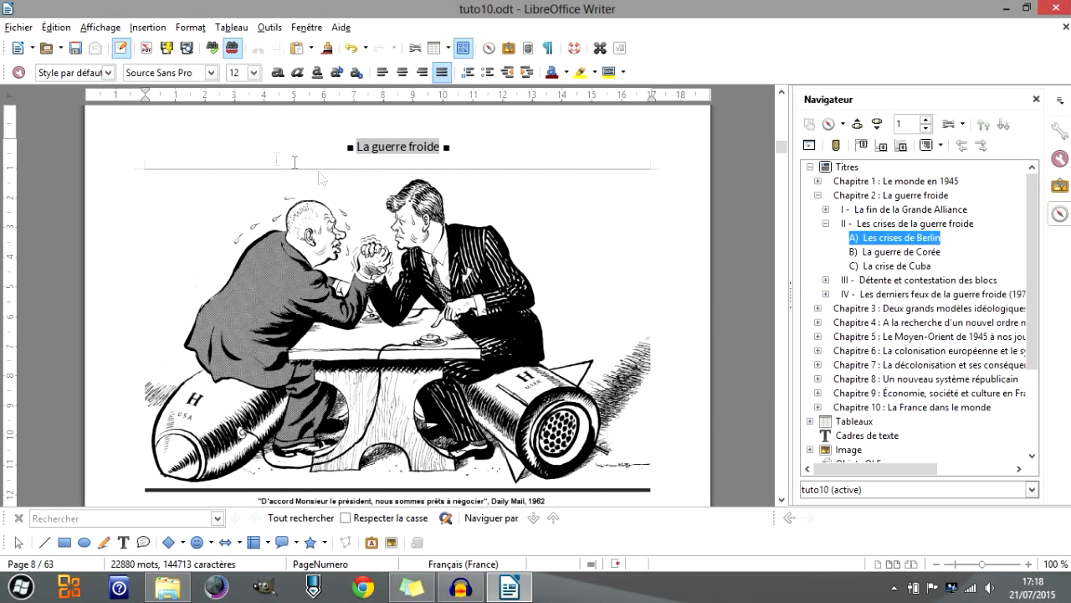
scroll(561, 436, "down", 1)
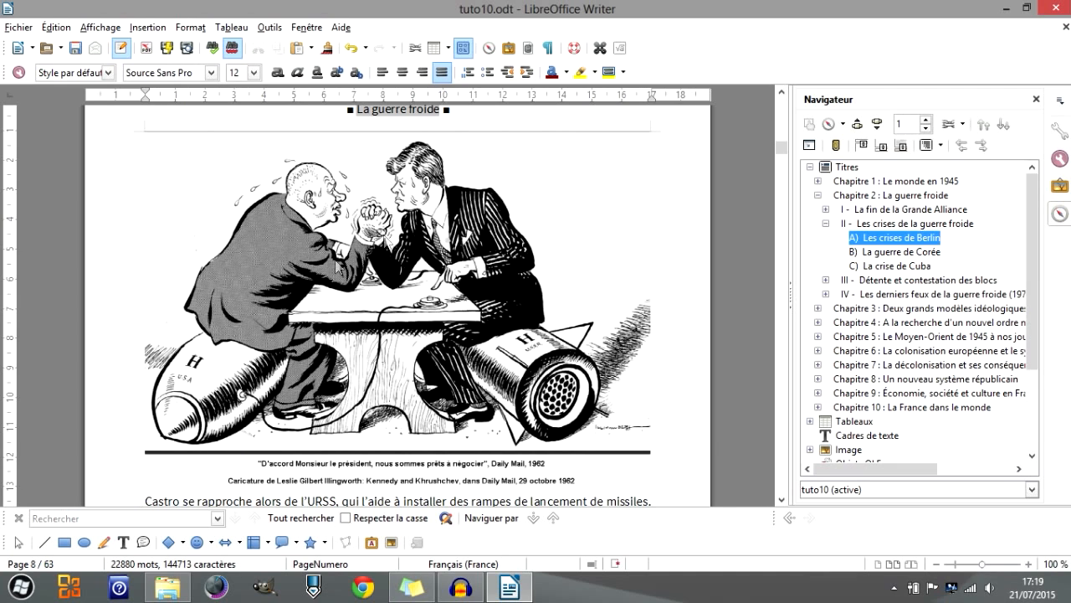
Examine the name, protection and print options in the Cuba caricature's image properties, and close them
left_click(397, 320)
right_click(416, 325)
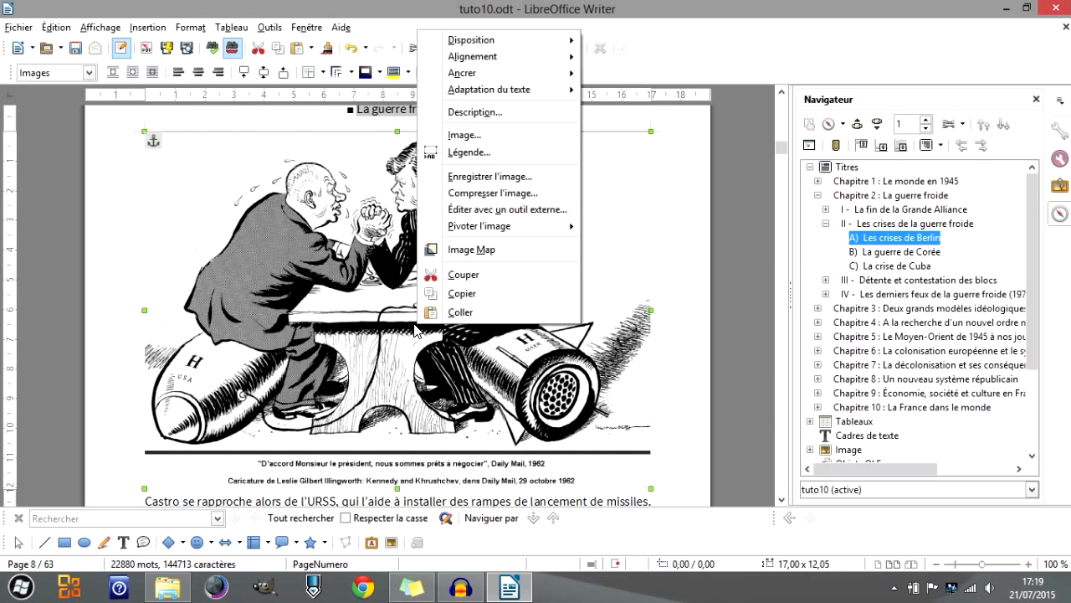
left_click(318, 227)
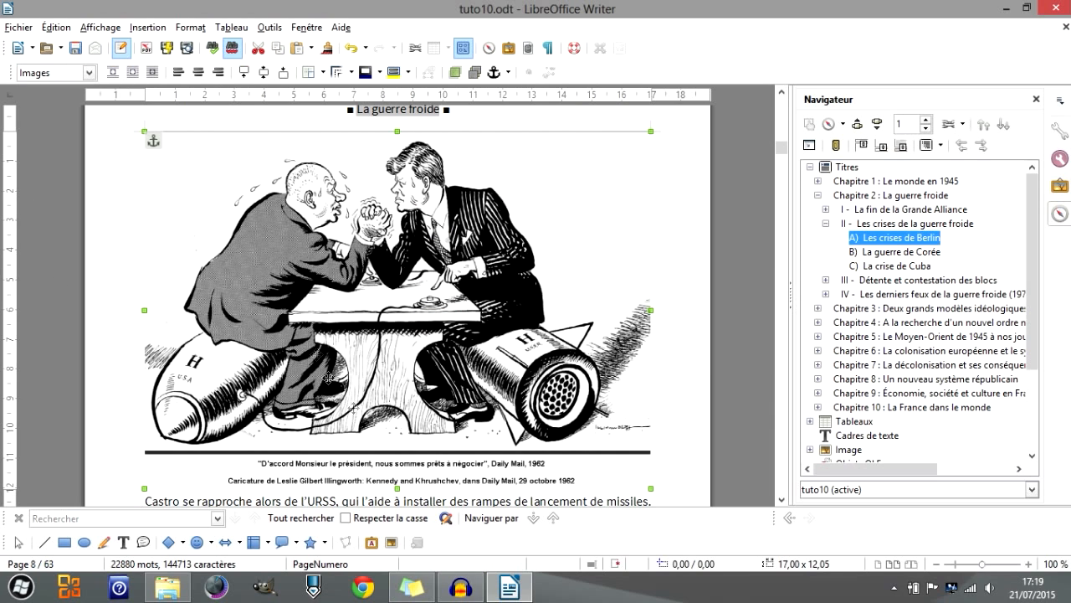
double_click(403, 491)
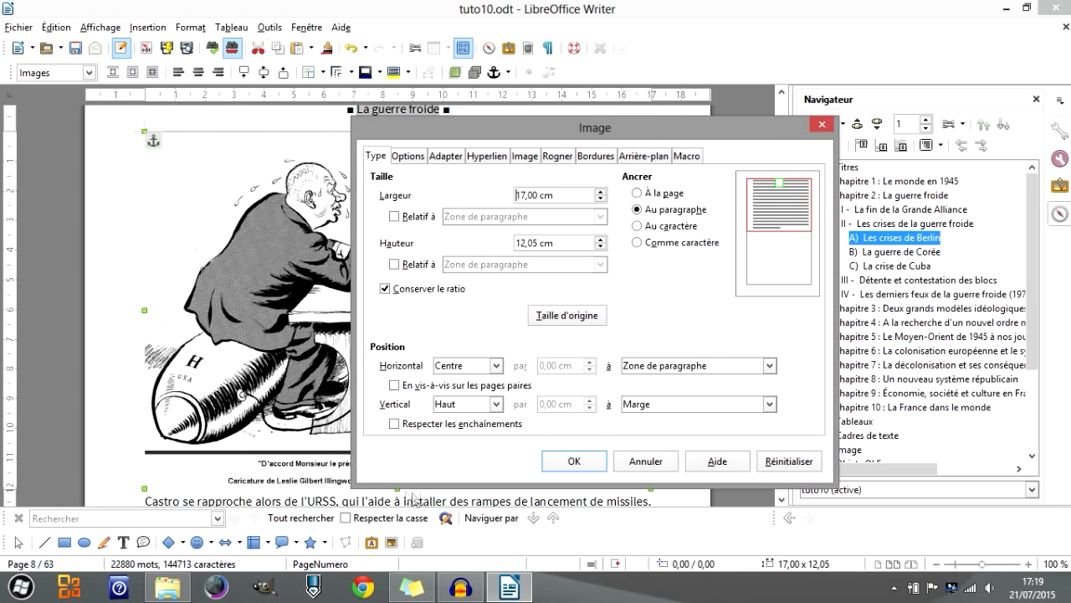
left_click_drag(647, 130, 603, 110)
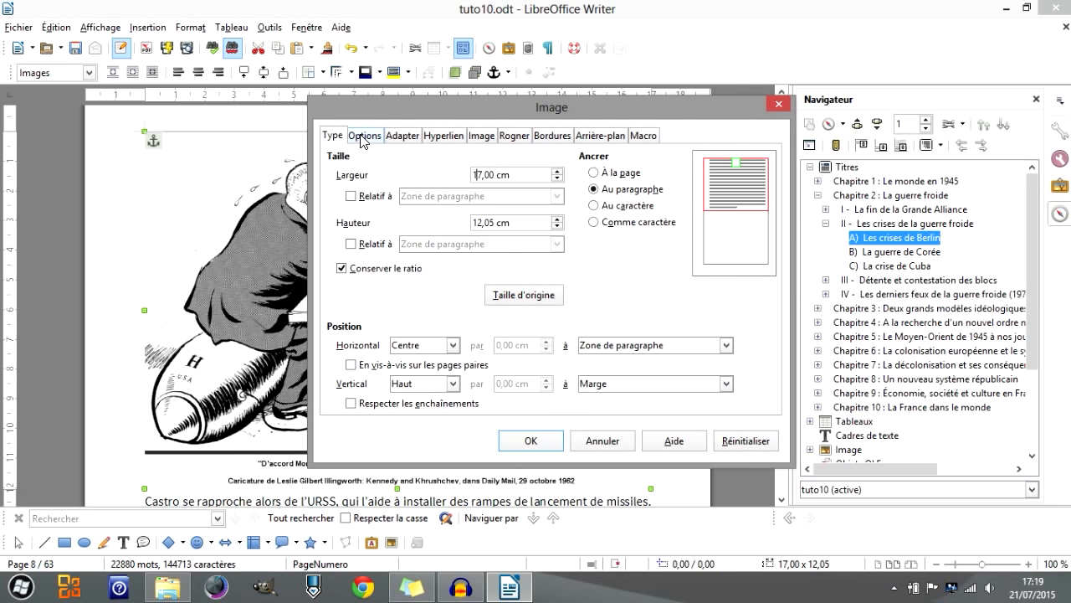
left_click(365, 136)
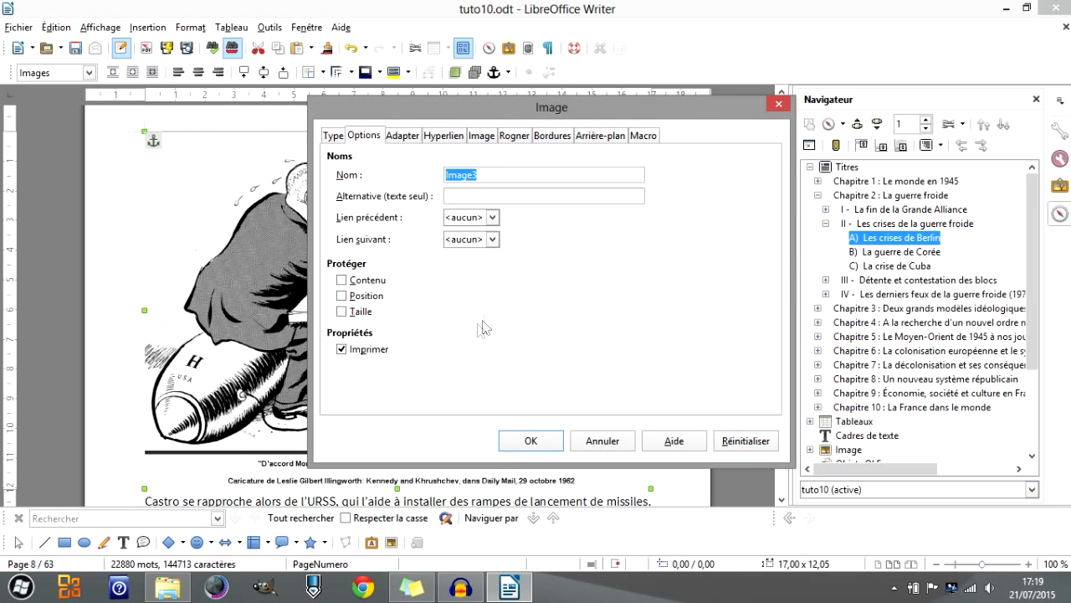
left_click(505, 175)
left_click_drag(548, 179, 333, 157)
left_click(491, 176)
left_click(778, 104)
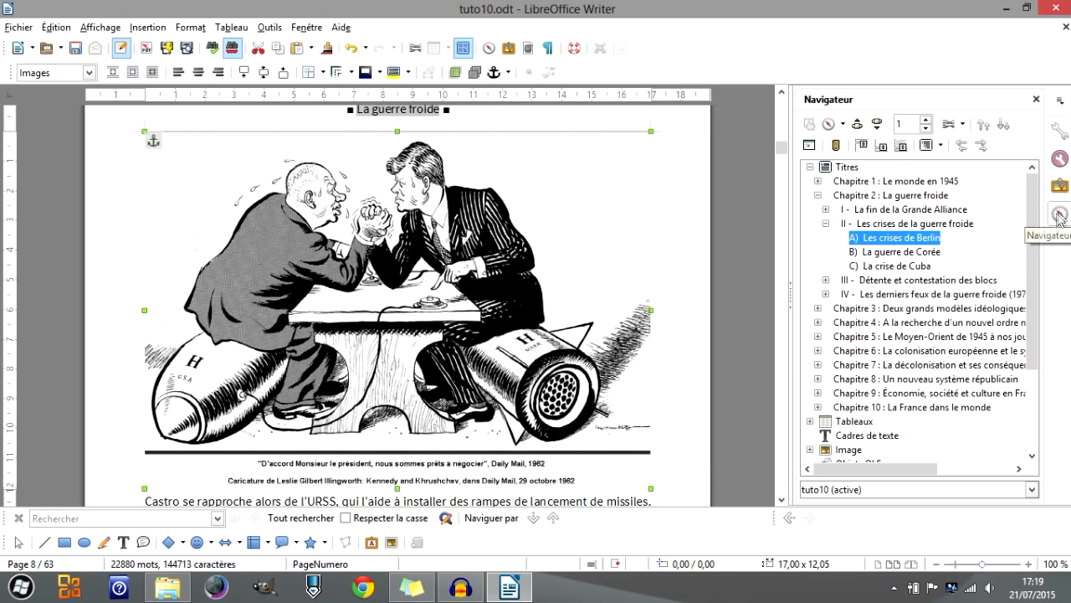
Collapse the headings and list the document's images in the Navigator, and reopen the caricature's name options
left_click(809, 166)
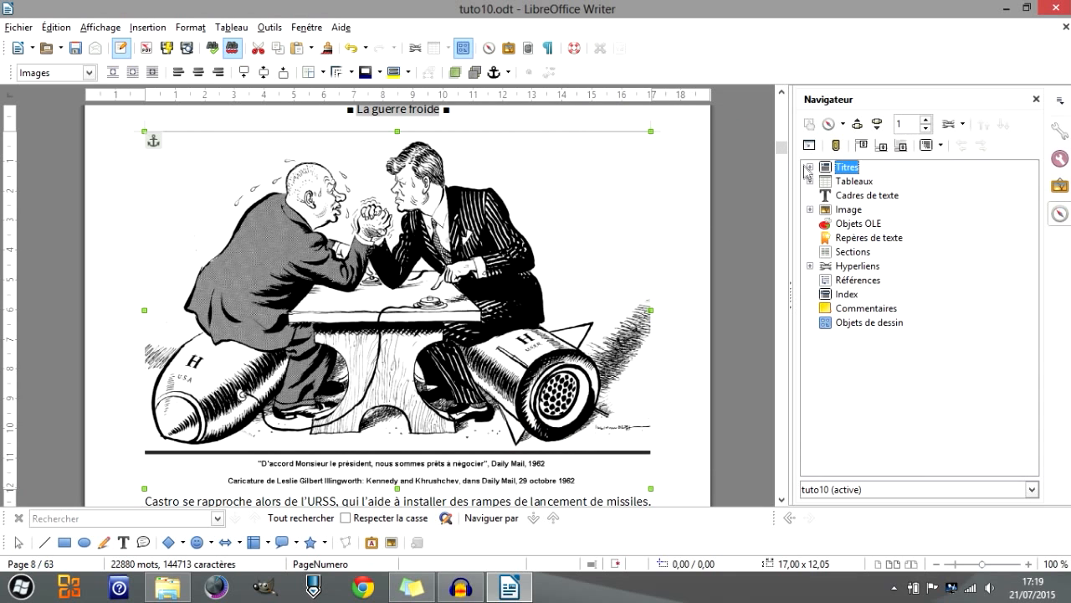
left_click(809, 209)
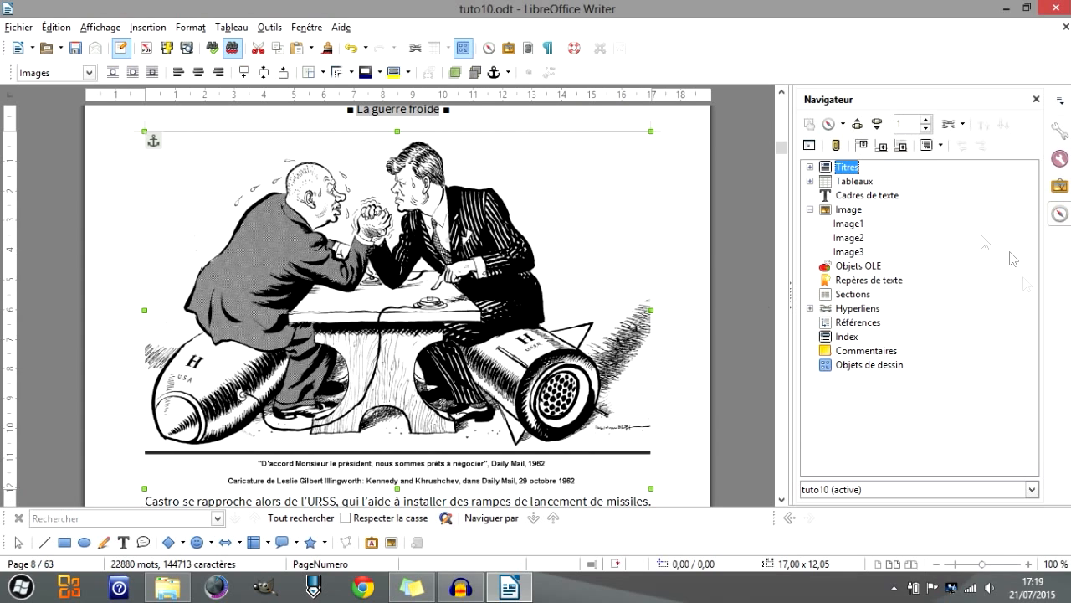
double_click(418, 256)
double_click(515, 172)
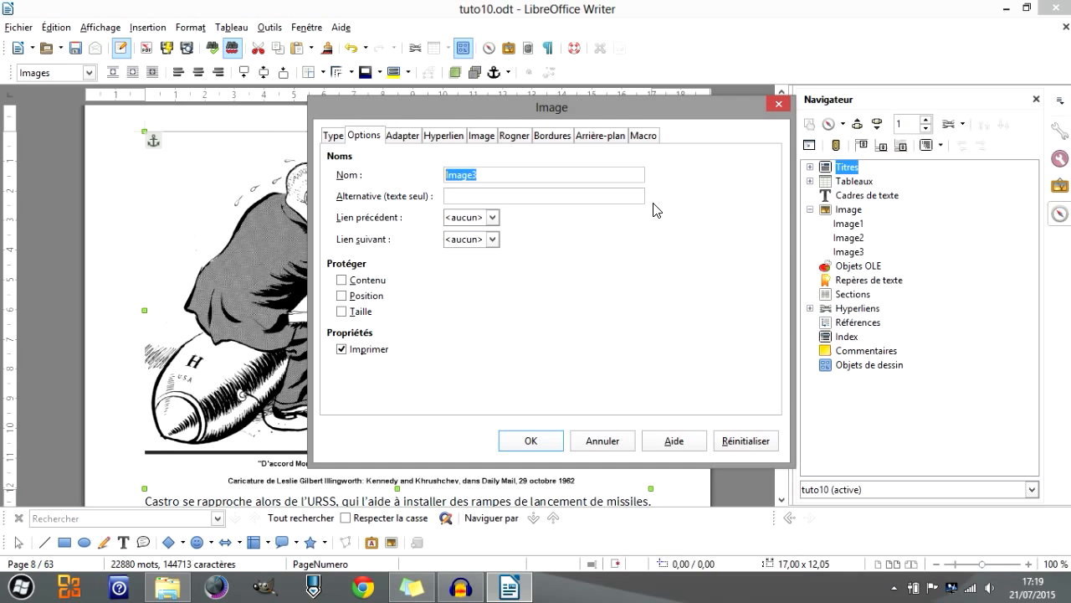
left_click(492, 174)
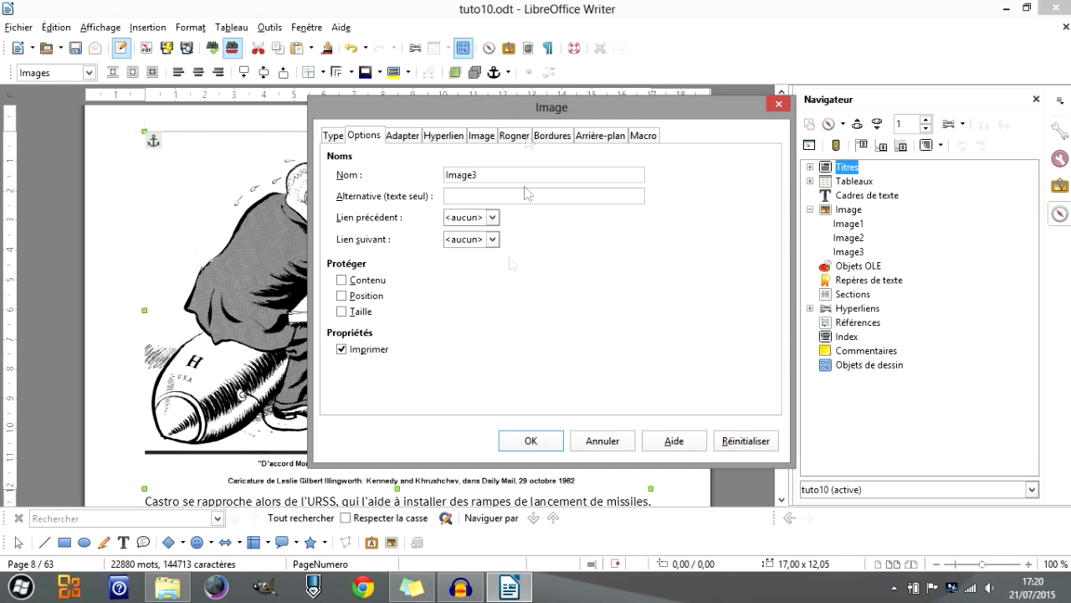
Set the caricature's text wrap to Après with the Contour option enabled, and apply it
left_click(405, 139)
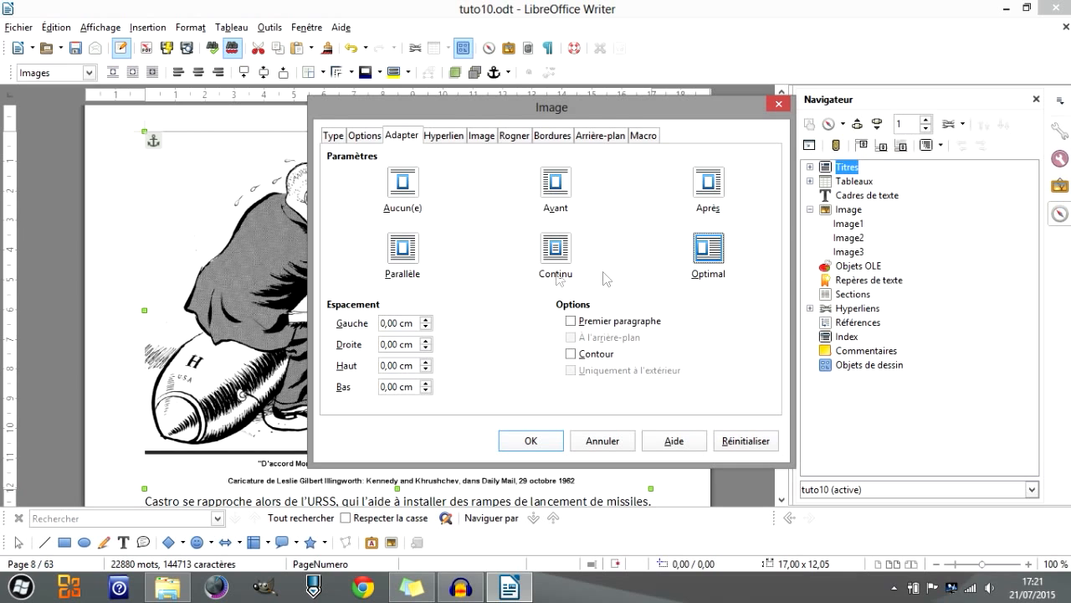
left_click(332, 136)
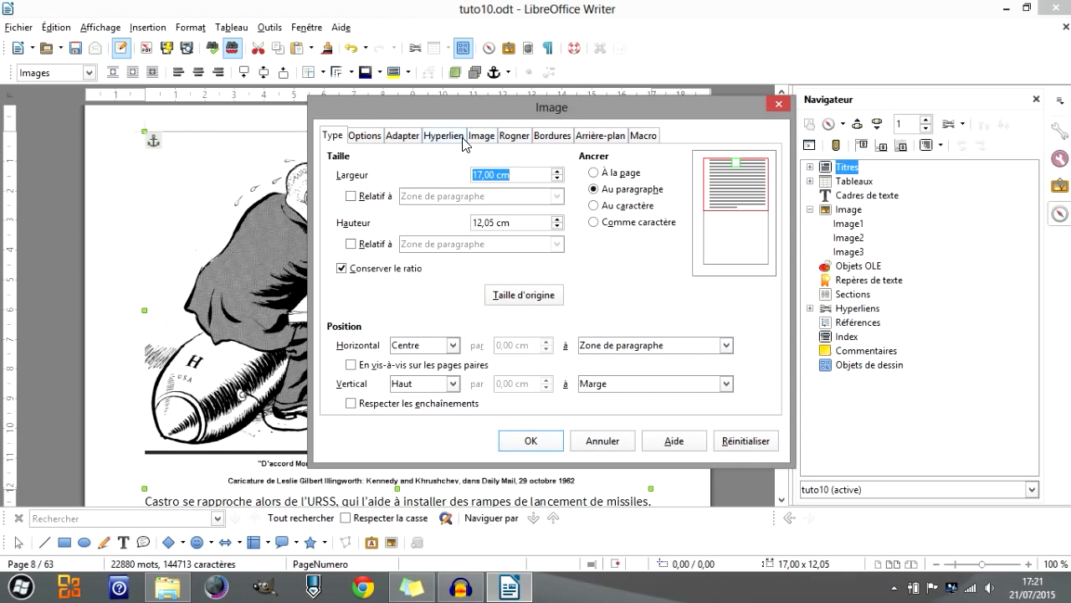
left_click(410, 136)
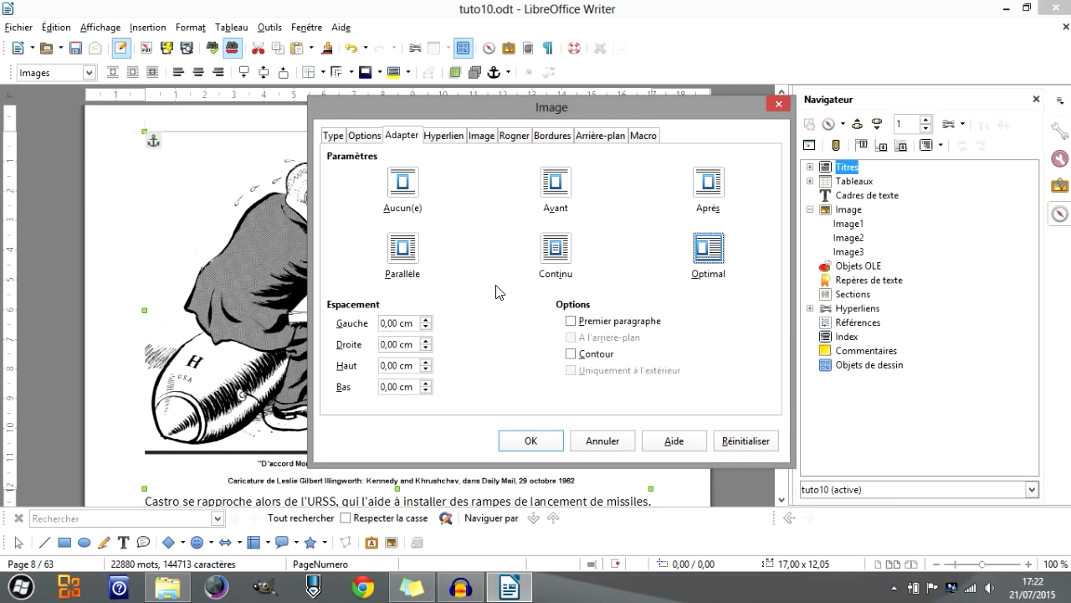
left_click(556, 248)
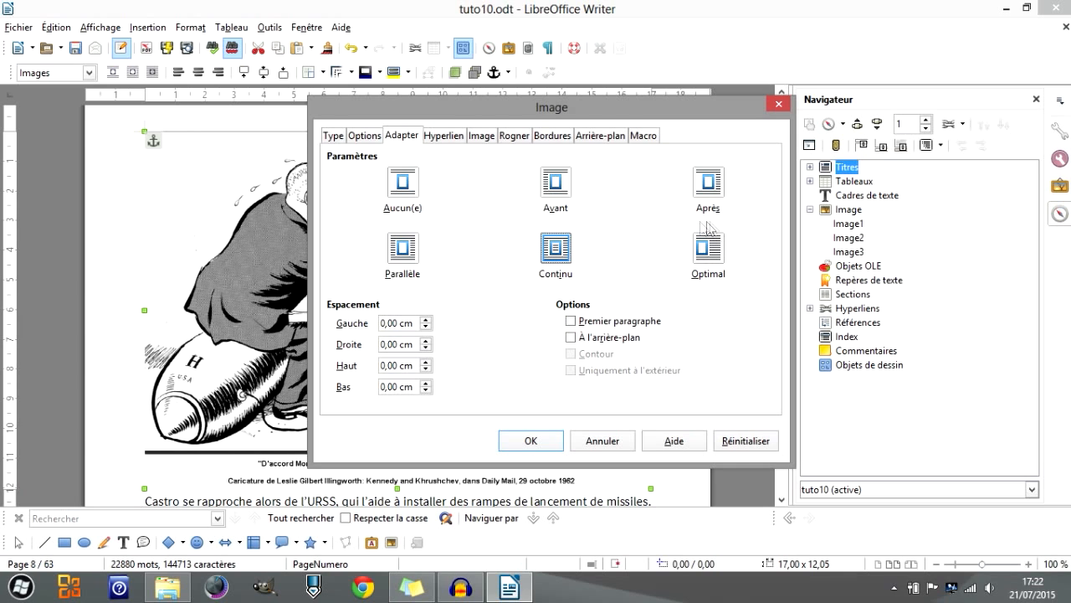
left_click(564, 194)
left_click(705, 188)
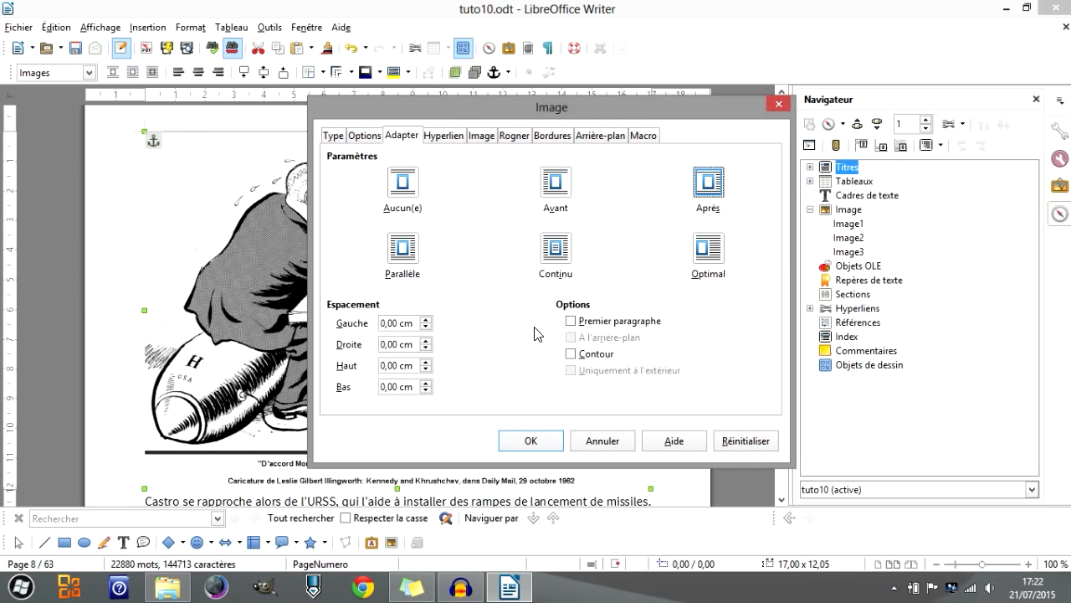
left_click(573, 354)
left_click(572, 355)
left_click(598, 354)
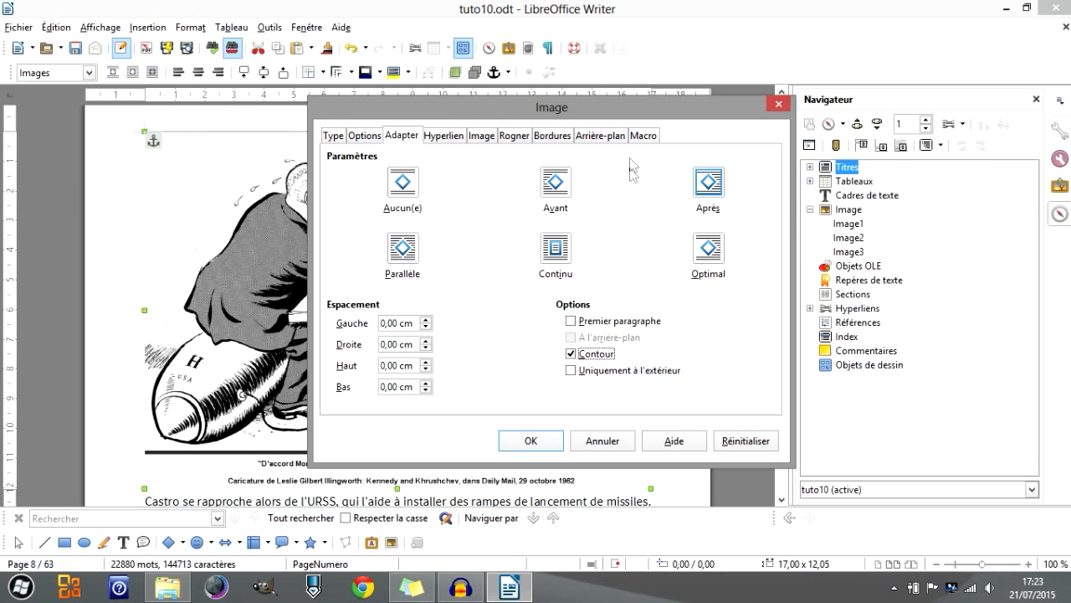
left_click(556, 439)
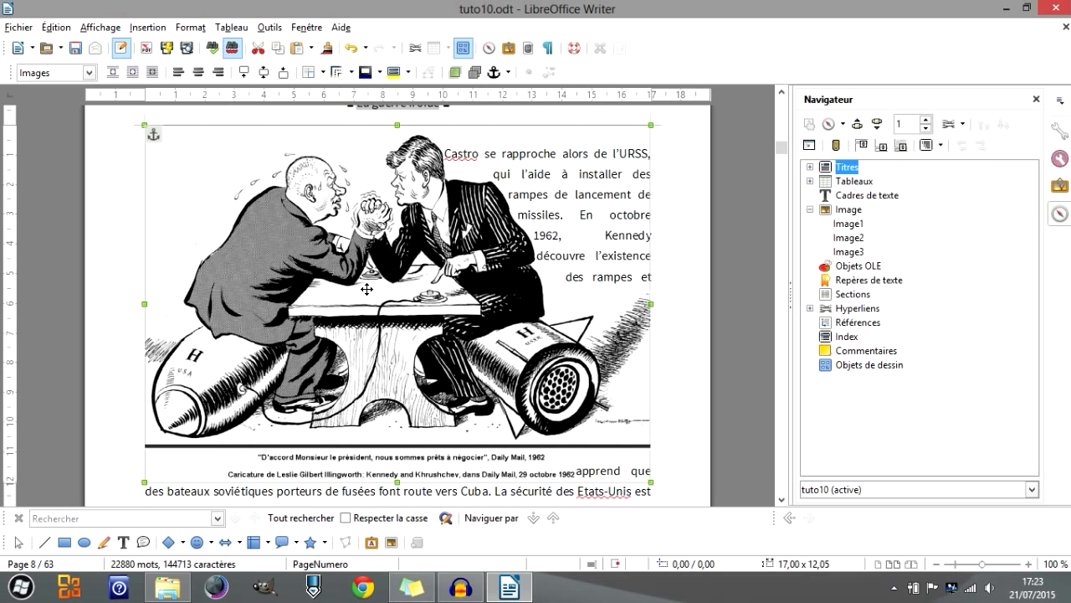
Examine the caricature's wrap outline in the contour editor and close the editor
left_click(190, 27)
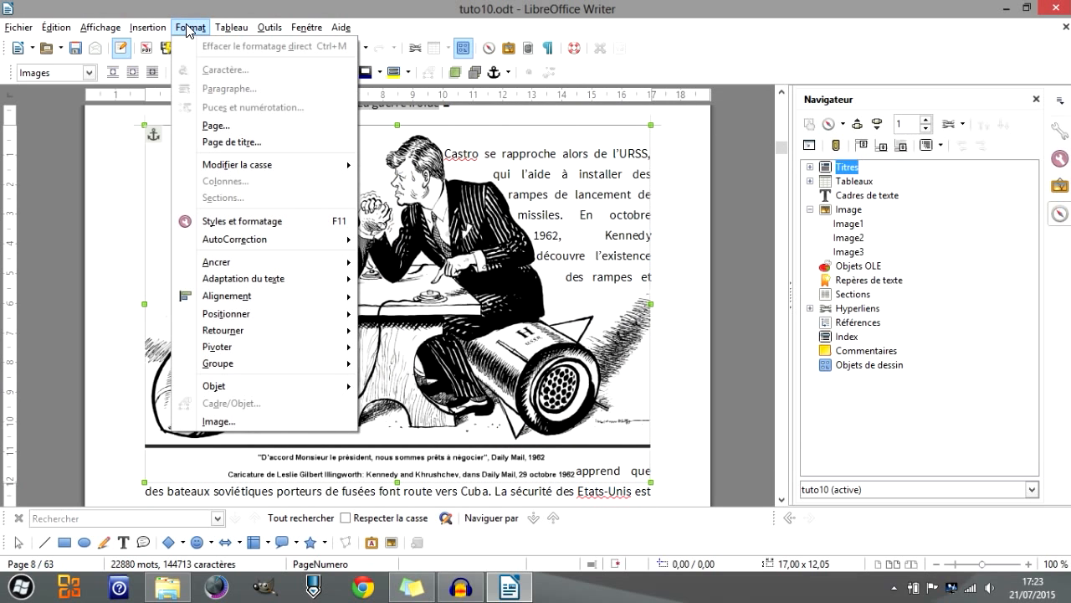
mouse_move(241, 279)
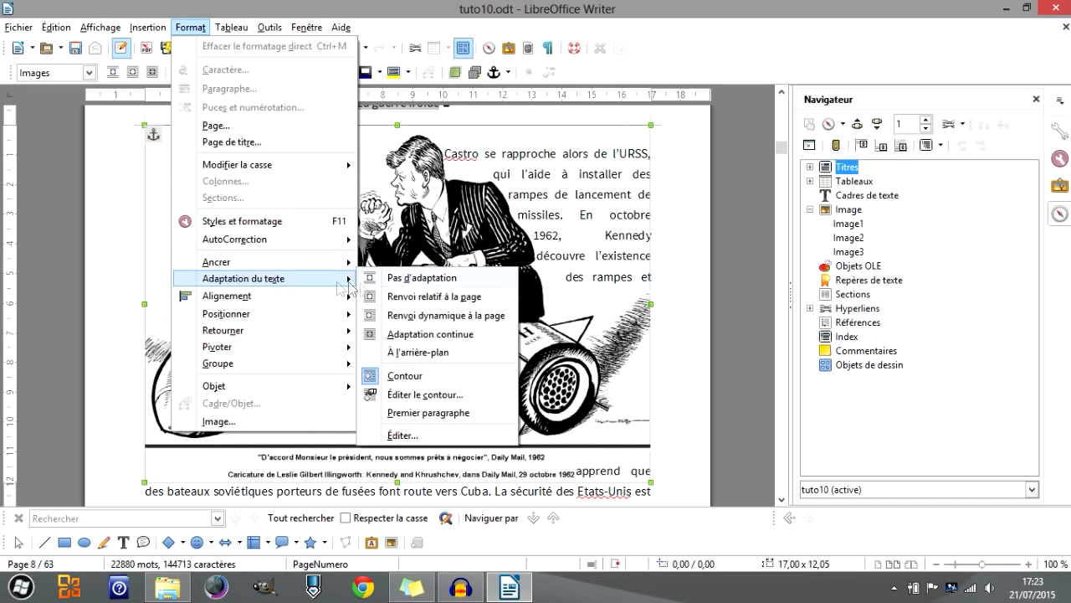
left_click(425, 394)
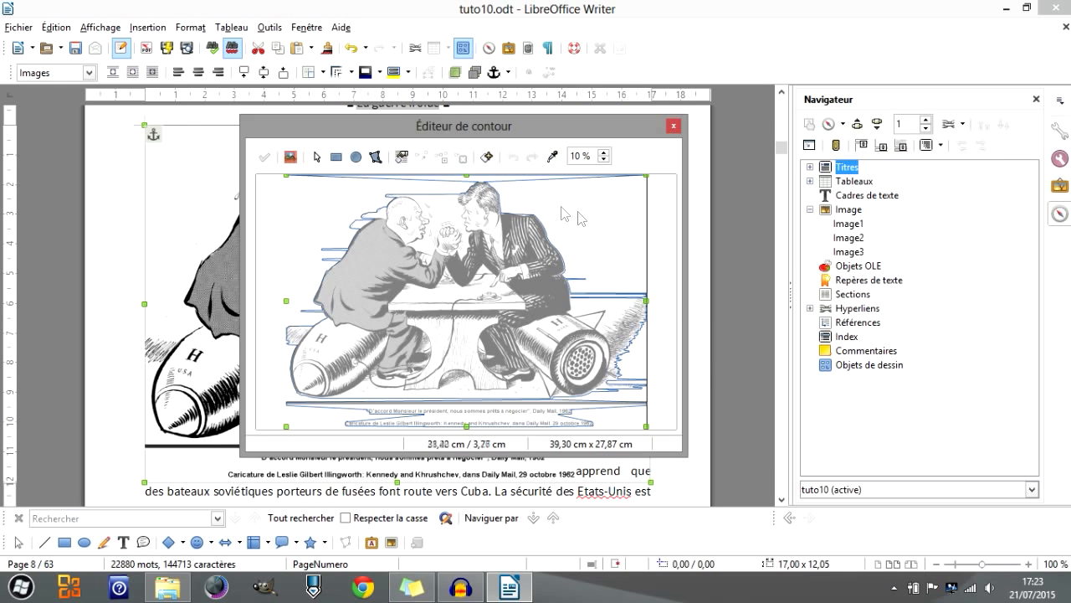
left_click(673, 127)
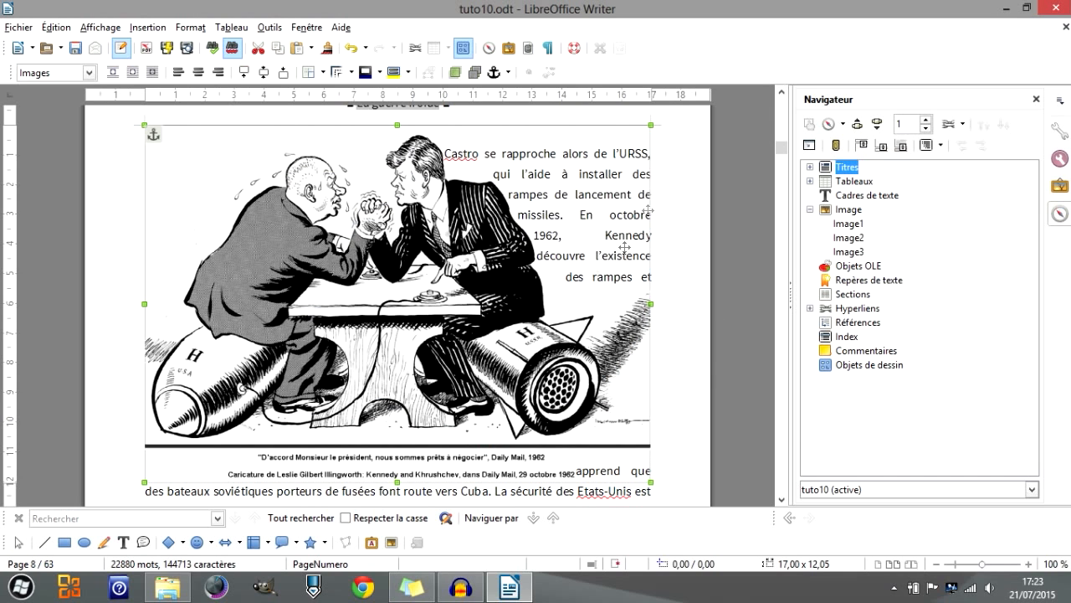
Examine the caricature's text spacing fields in its wrap settings and close the image properties
double_click(398, 275)
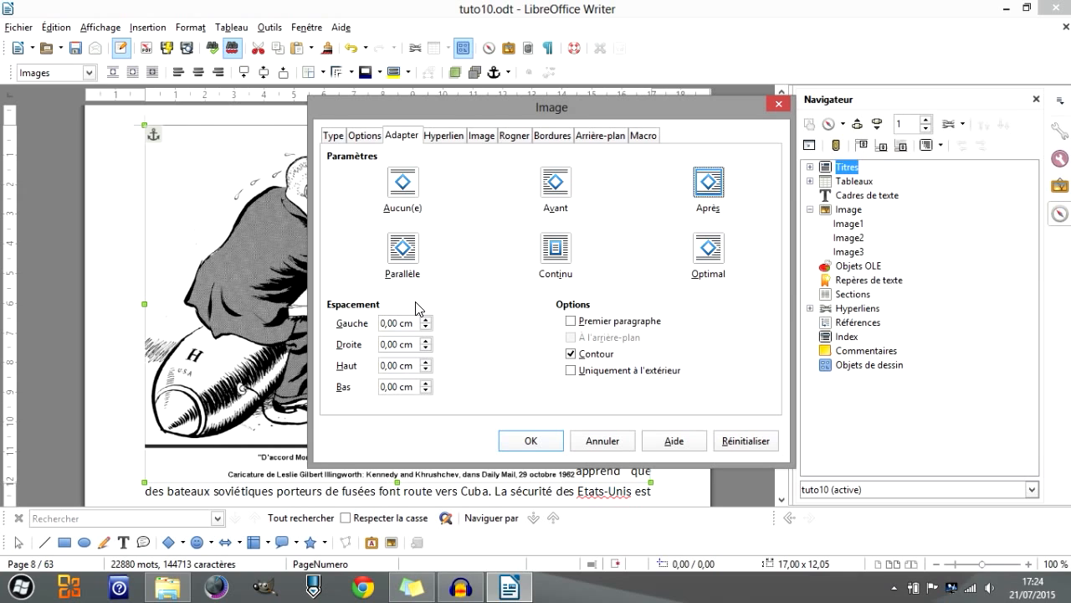
double_click(391, 324)
left_click(405, 323)
left_click(531, 440)
Set the left text spacing of the Berlin photo under A) Les crises de Berlin to 0,3 cm
scroll(553, 376, "up", 15)
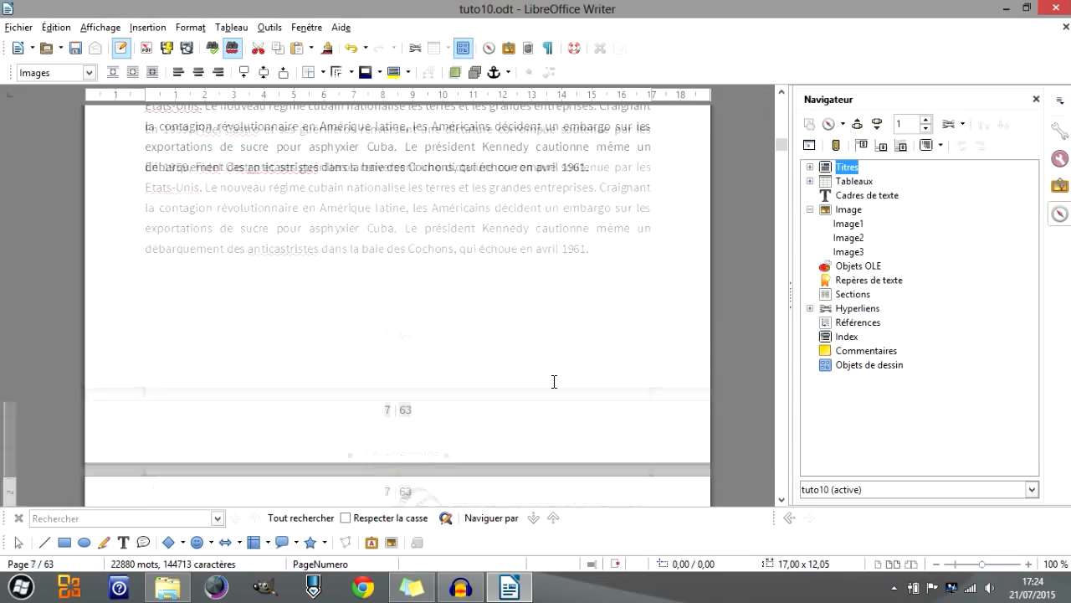
scroll(532, 395, "up", 15)
scroll(526, 390, "down", 1)
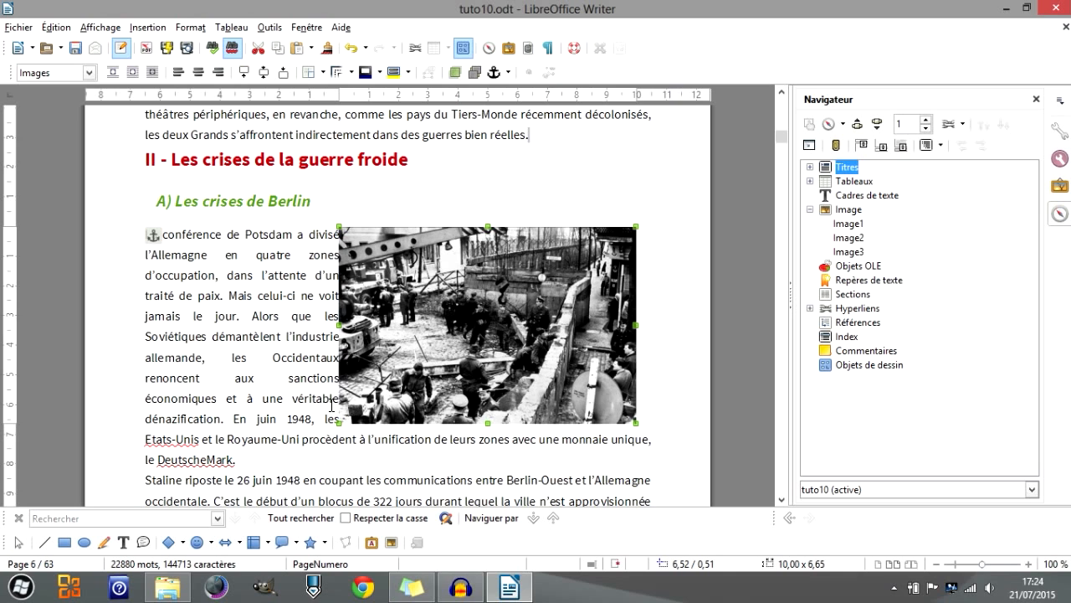
double_click(466, 381)
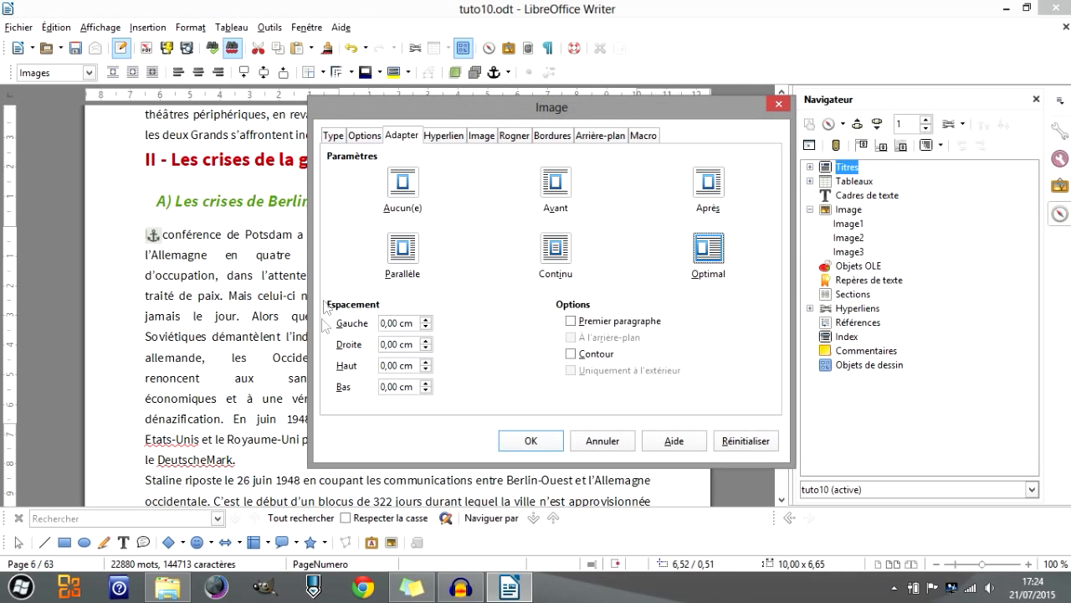
double_click(394, 324)
type("0,3")
left_click(531, 441)
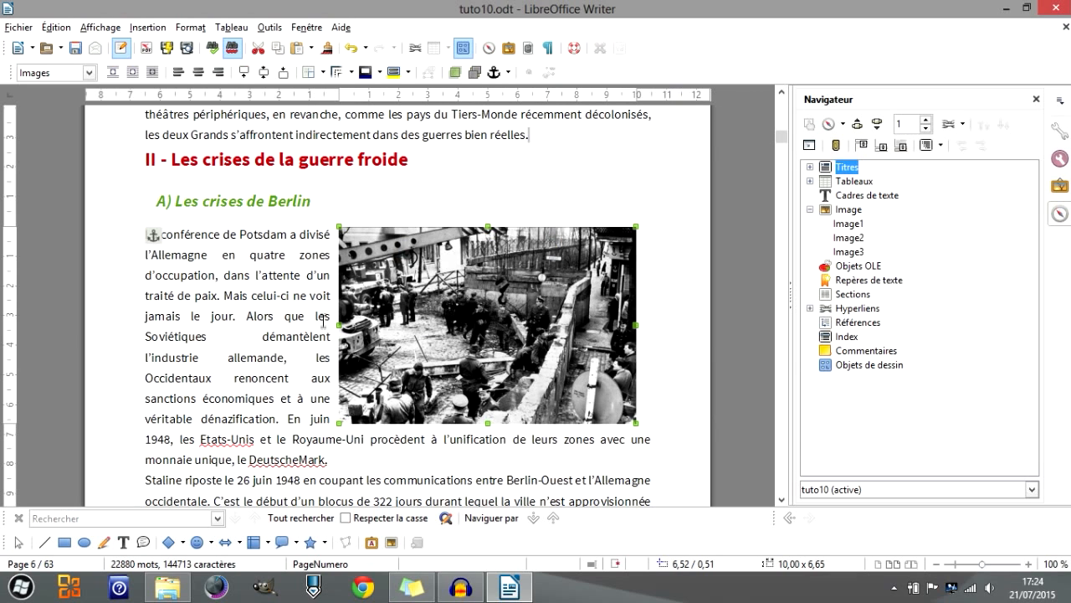
left_click_drag(350, 469, 297, 460)
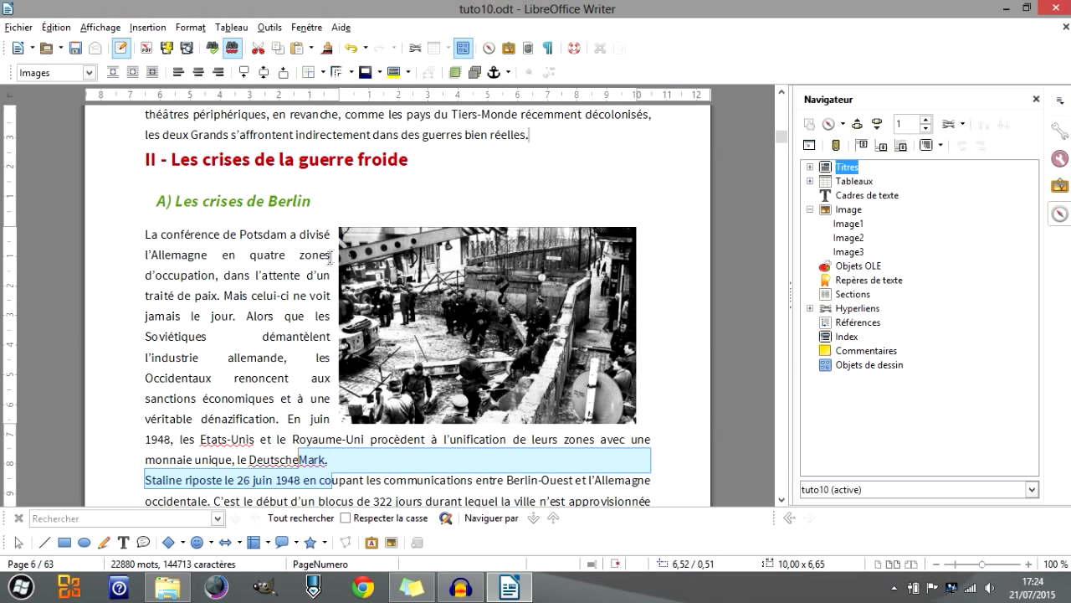
left_click(277, 356)
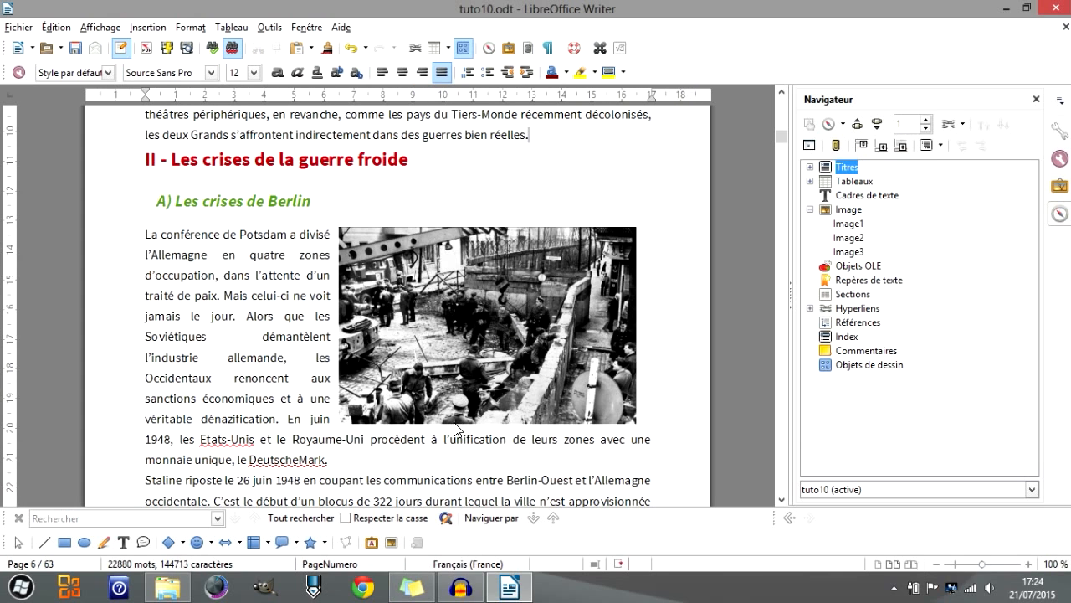
Disable the Contour option in the text wrap settings of the caricature on page 8
scroll(527, 306, "down", 10)
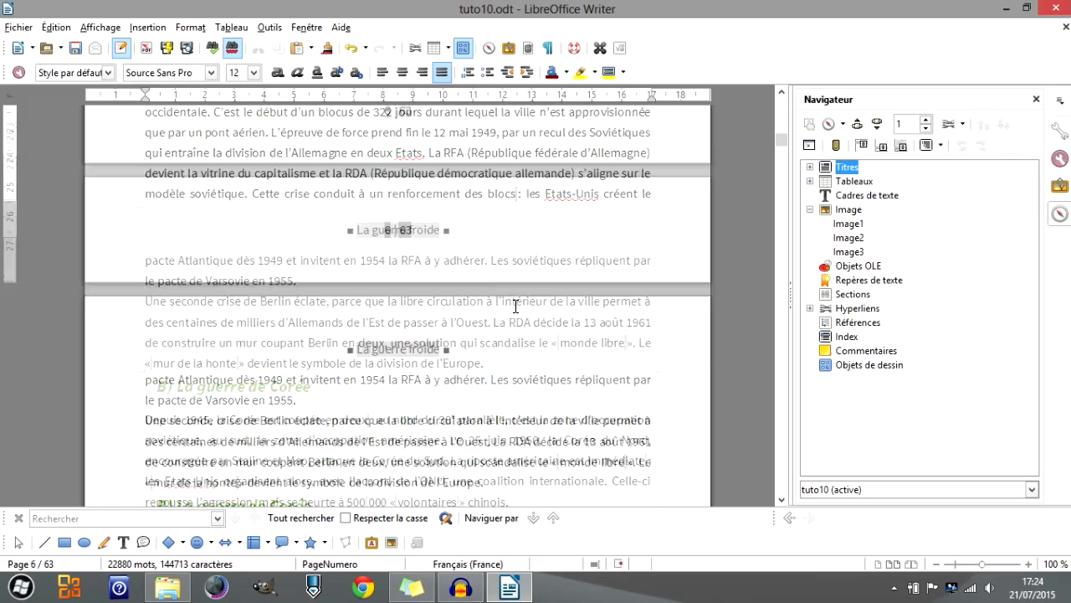
scroll(517, 305, "down", 8)
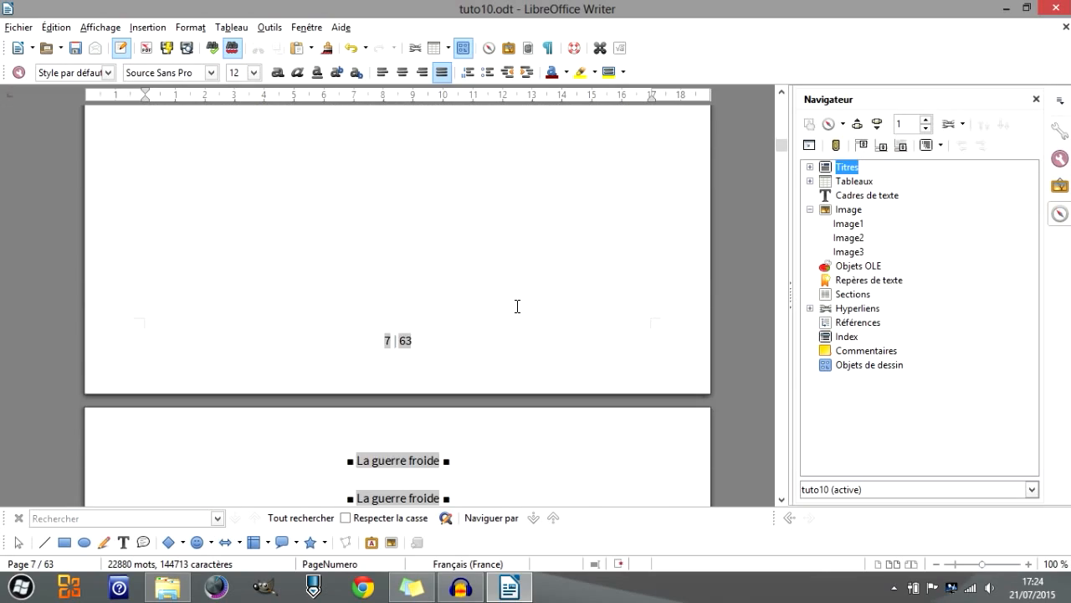
scroll(518, 306, "down", 4)
double_click(465, 382)
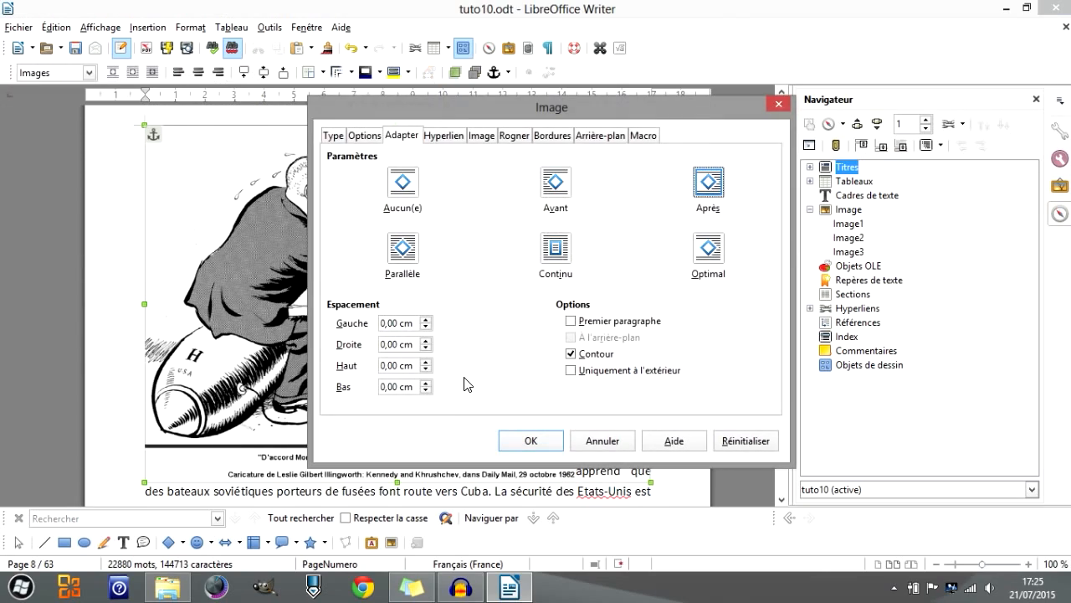
left_click_drag(681, 107, 345, 303)
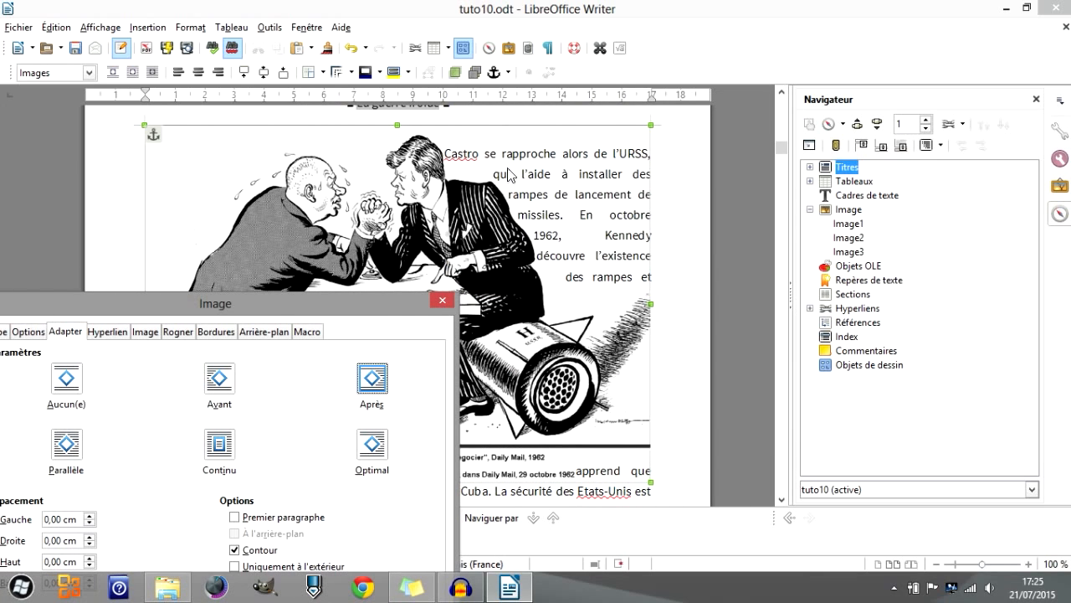
left_click_drag(219, 308, 331, 172)
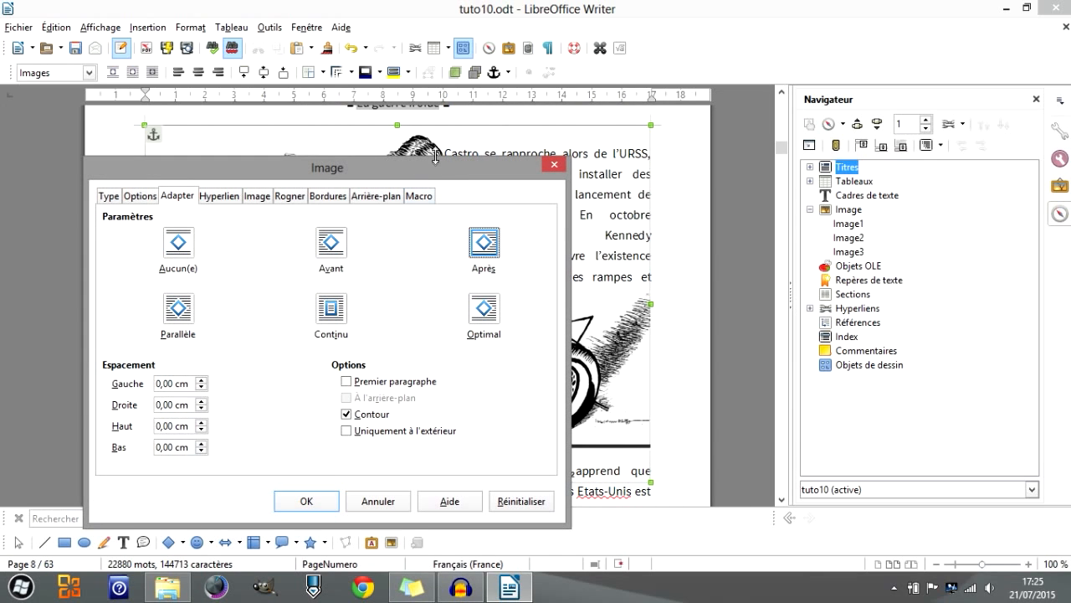
left_click_drag(410, 172, 175, 43)
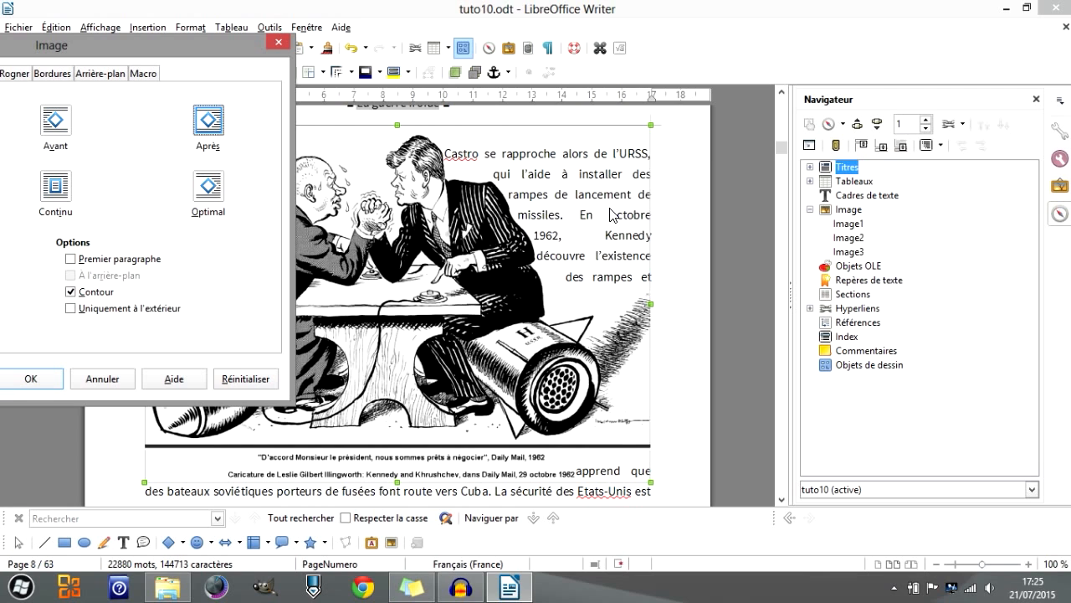
left_click_drag(170, 52, 339, 52)
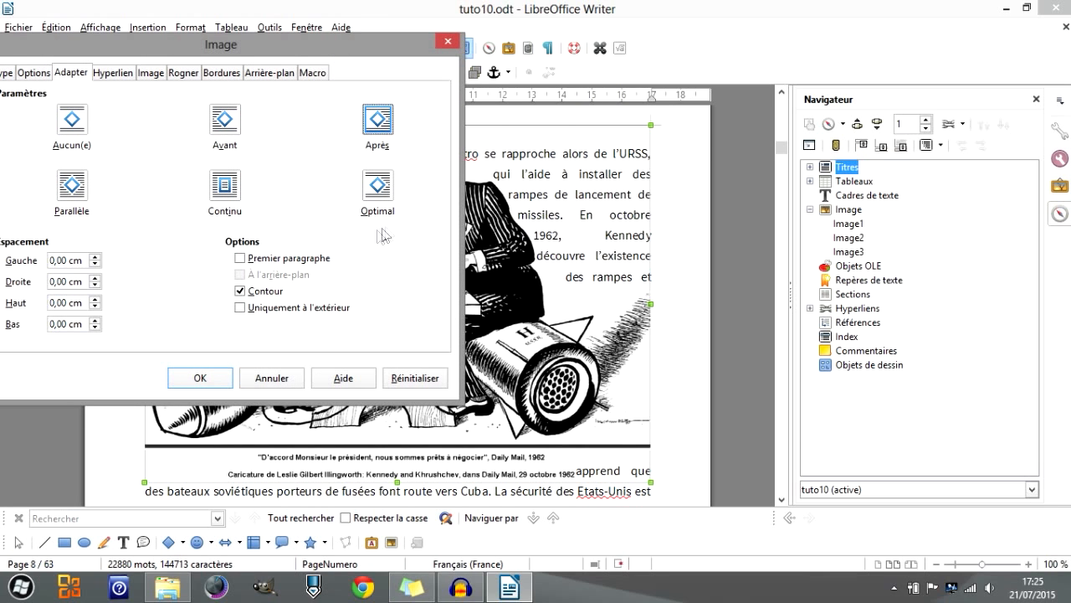
mouse_move(347, 47)
left_mouse_down()
mouse_move(394, 155)
mouse_move(282, 4)
mouse_move(261, 38)
left_mouse_up()
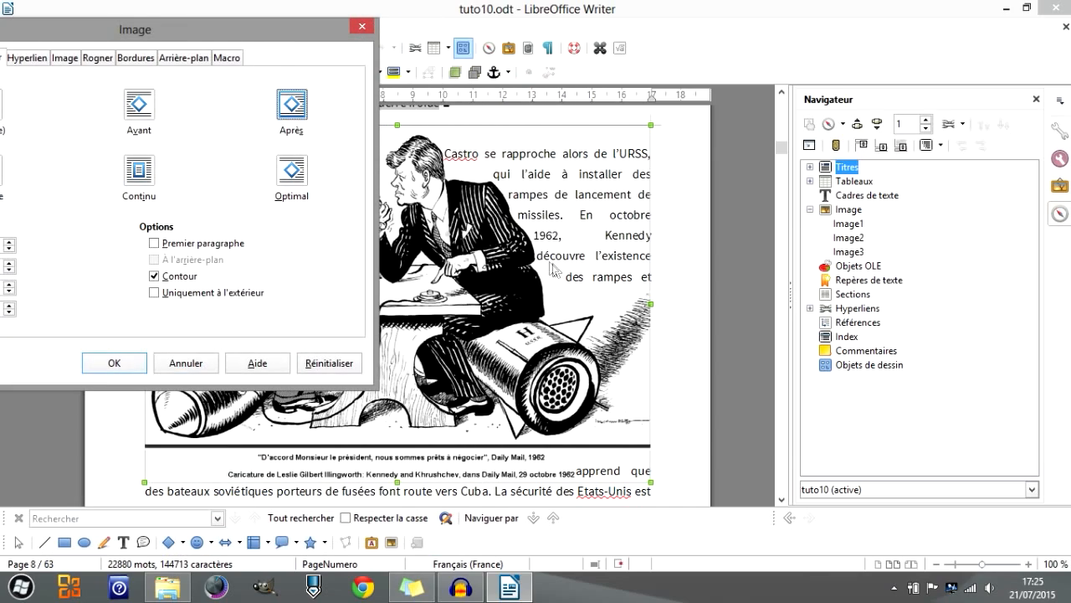
left_click_drag(236, 36, 529, 97)
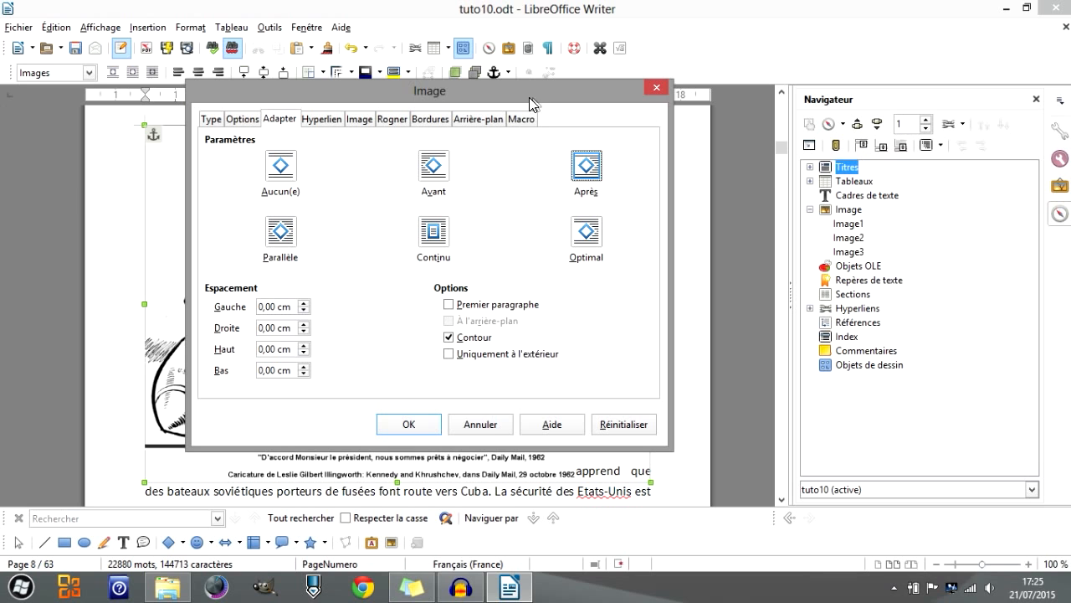
left_click(449, 337)
left_click_drag(474, 91, 459, 88)
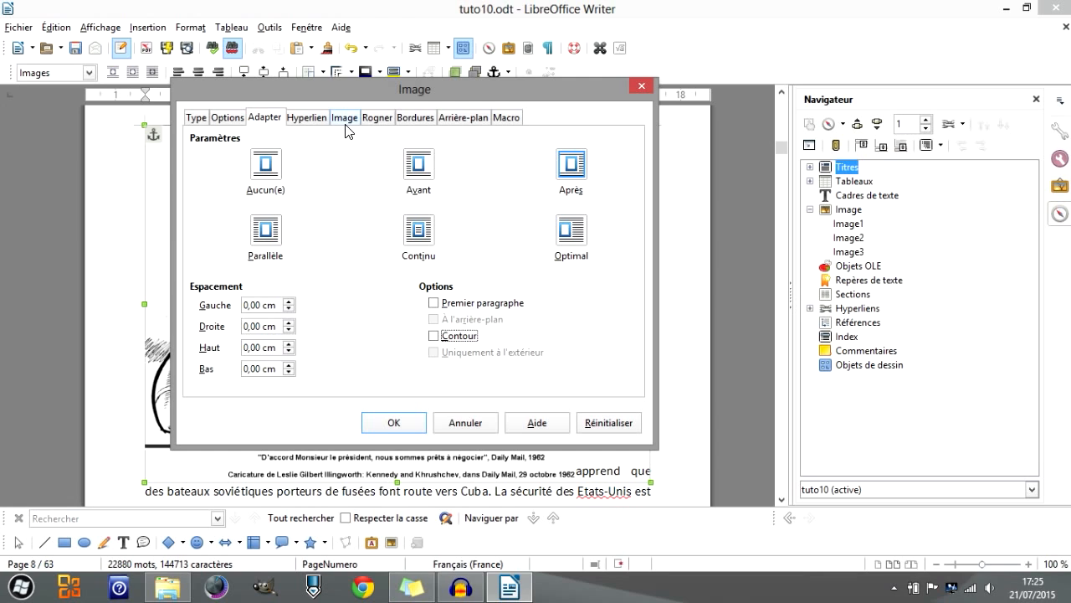
Try the caricature's vertical flip, and set it to flip horizontally on all pages instead
left_click(307, 119)
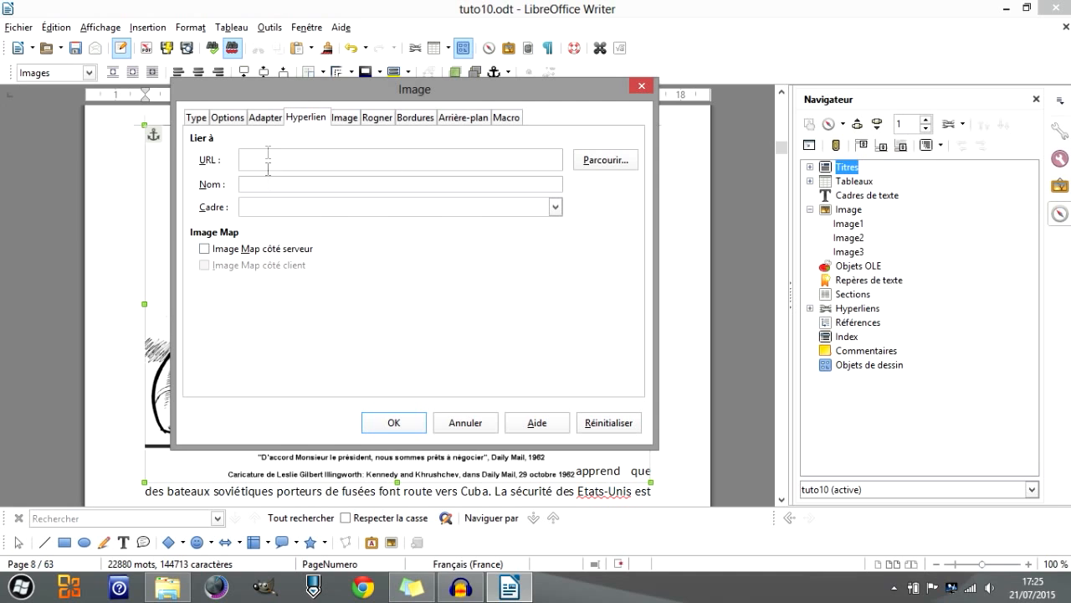
left_click(344, 118)
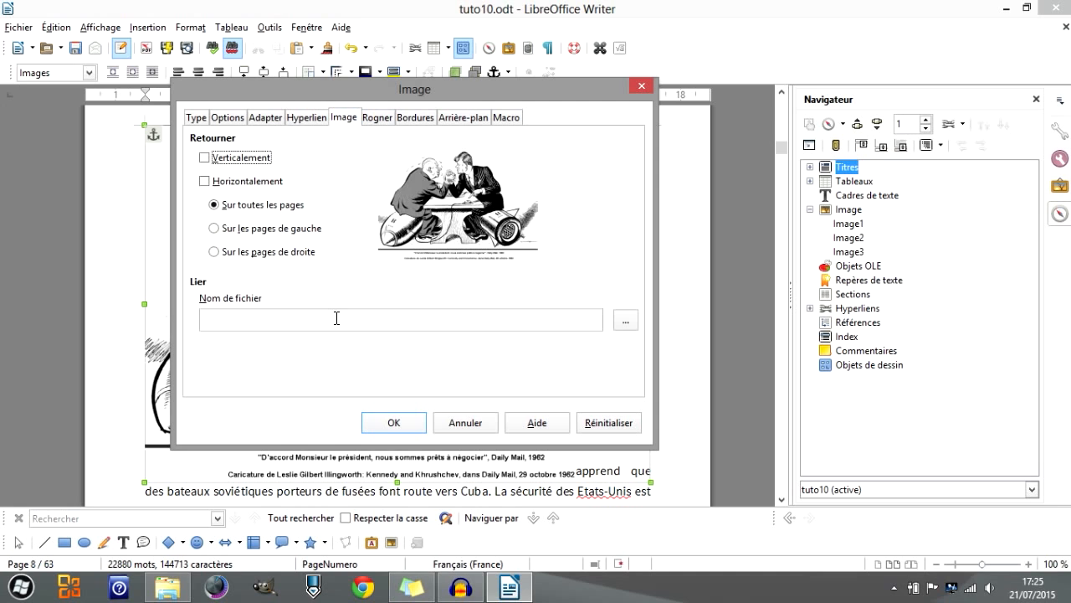
left_click(206, 158)
left_click(209, 159)
left_click(205, 182)
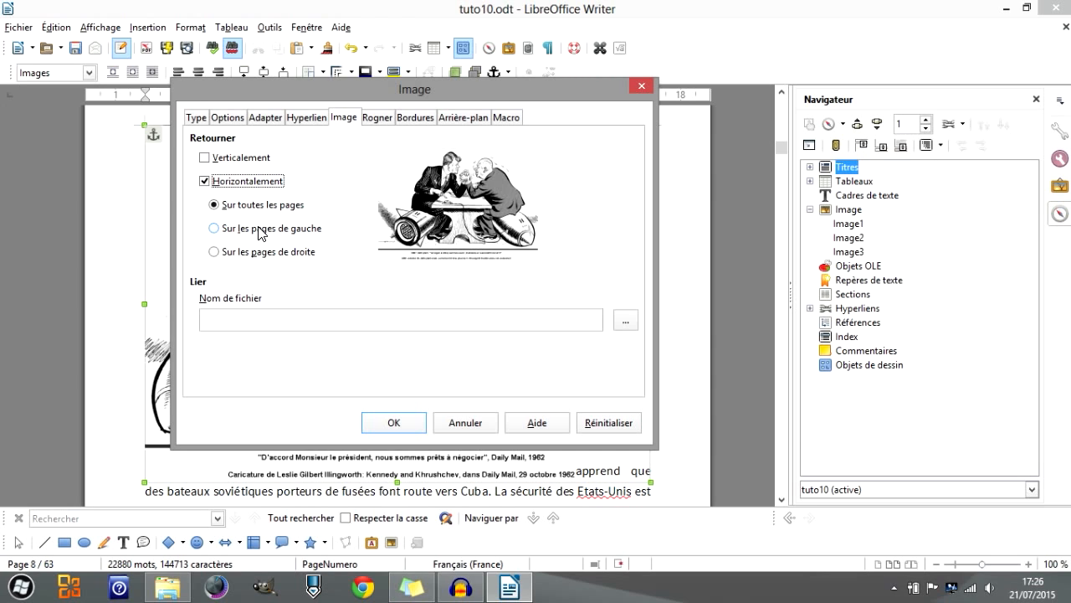
Compare the caricature's scale and image size in the crop settings with its general size and position settings
left_click(376, 121)
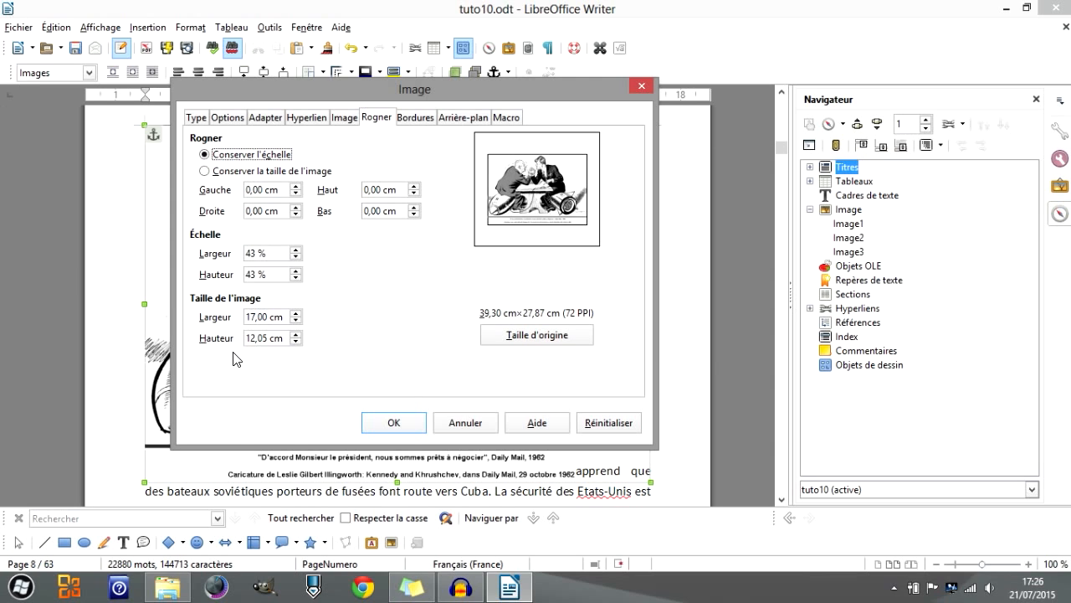
left_click(196, 119)
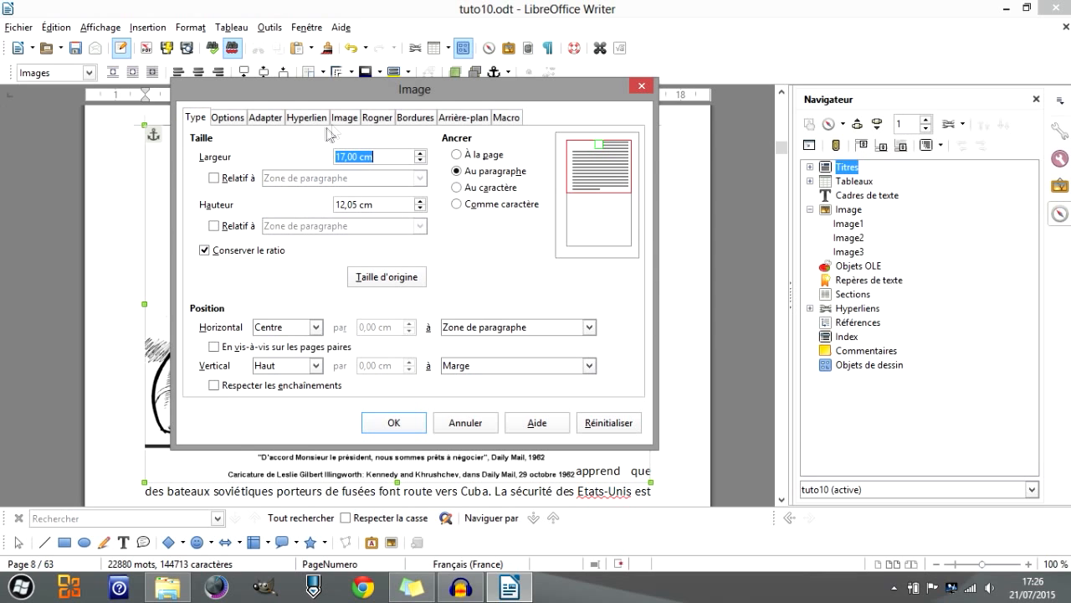
left_click(376, 117)
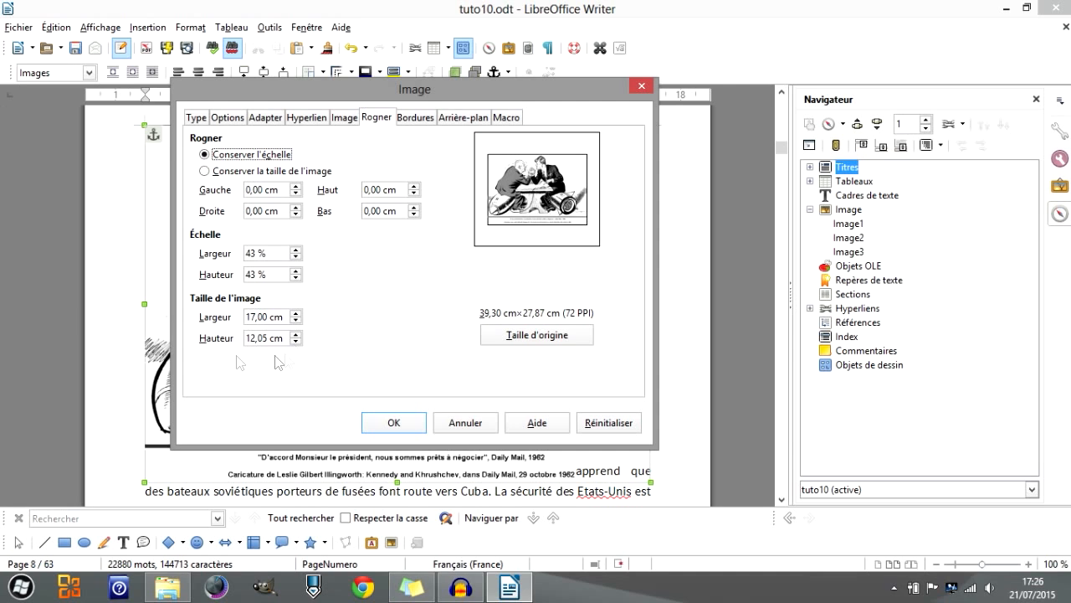
left_click(193, 117)
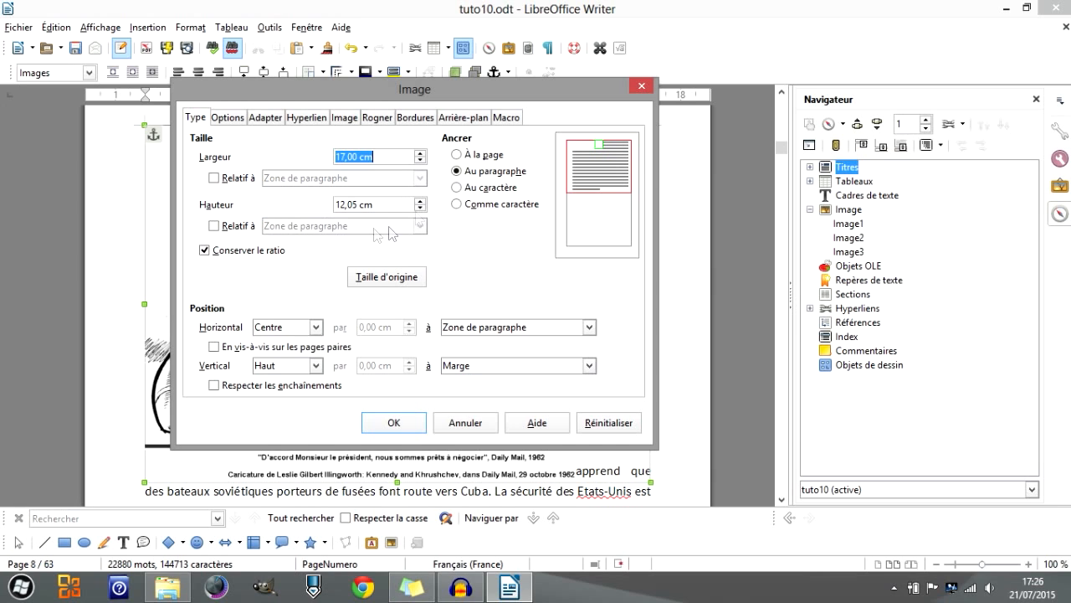
left_click(377, 122)
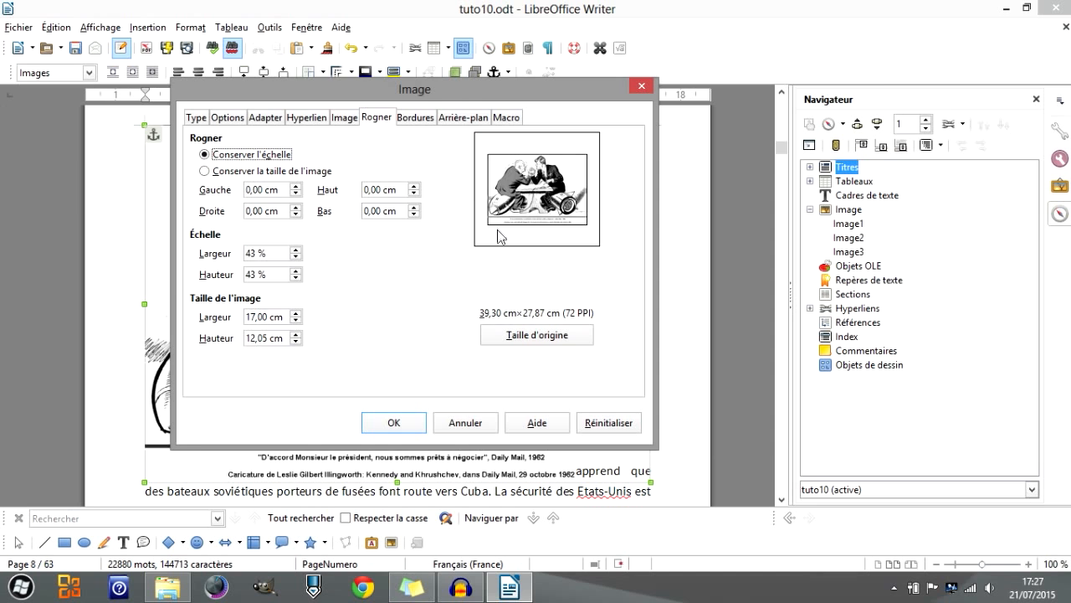
Crop the caricature by 0,10 cm at the top and 3,2 cm at the bottom while keeping the scale, and apply it
mouse_move(433, 97)
left_mouse_down()
mouse_move(860, 97)
mouse_move(885, 86)
left_mouse_up()
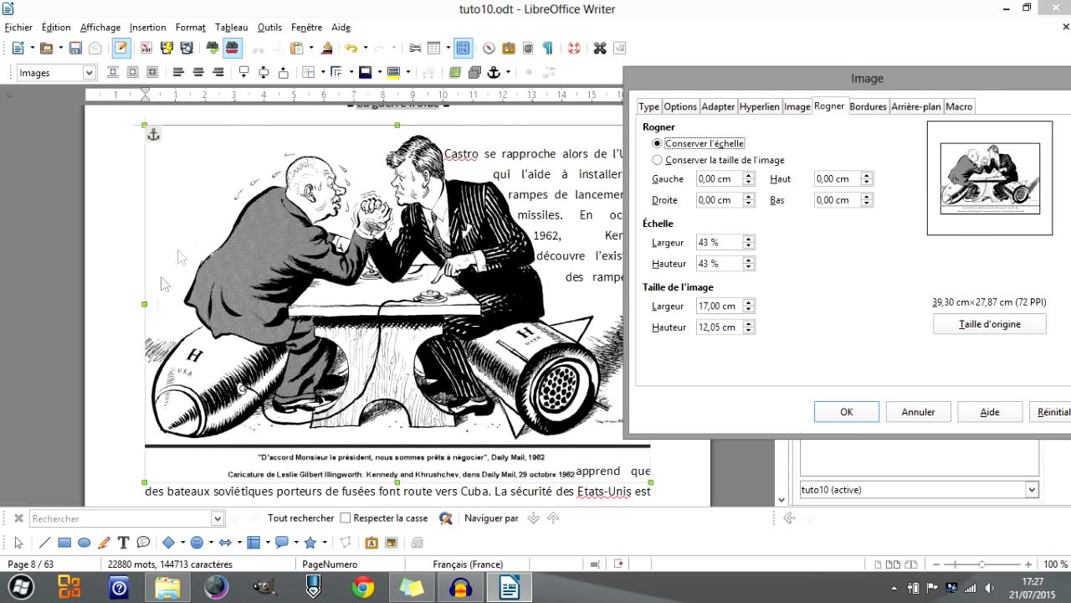
left_click_drag(846, 79, 639, 75)
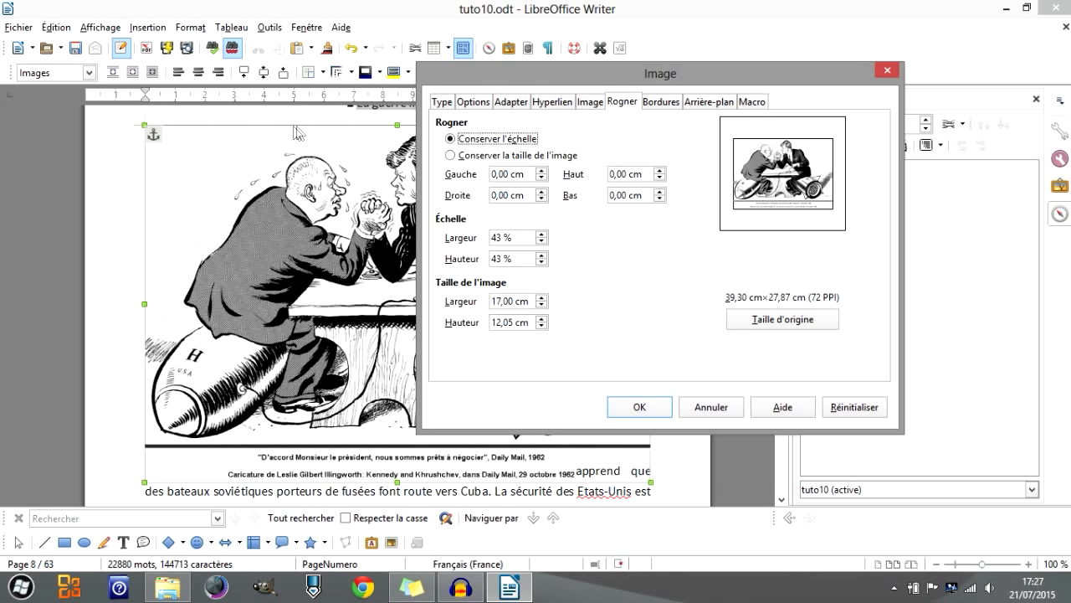
double_click(623, 173)
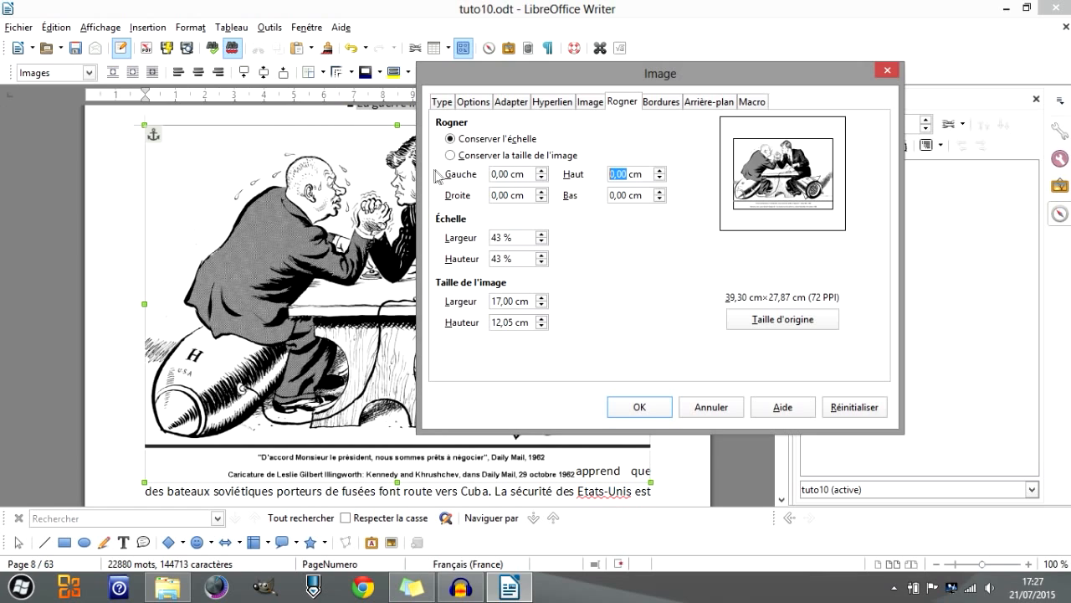
type("0,10")
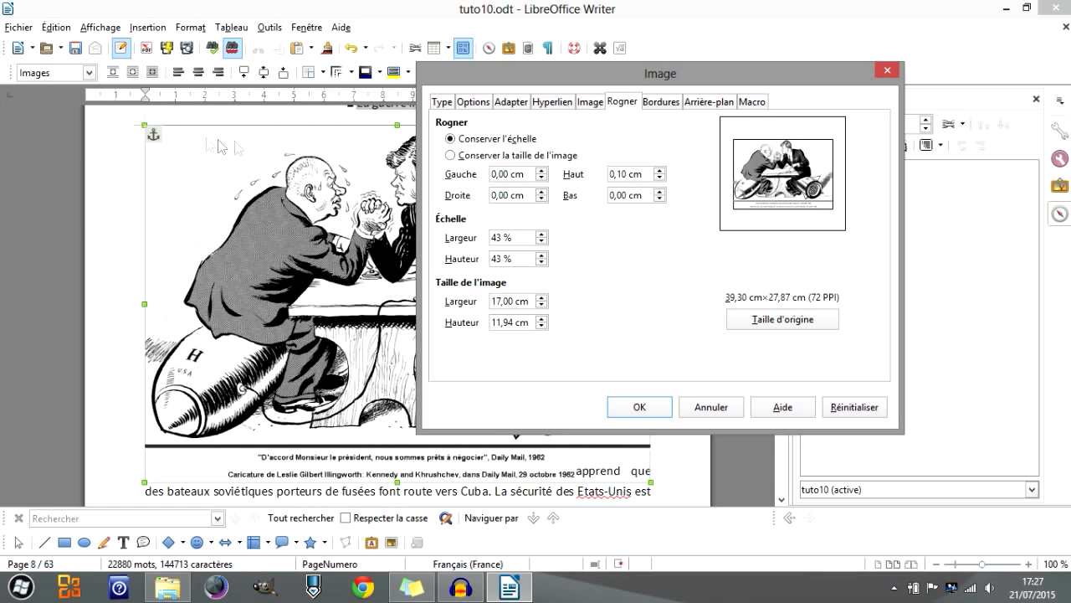
double_click(624, 196)
type("3,2")
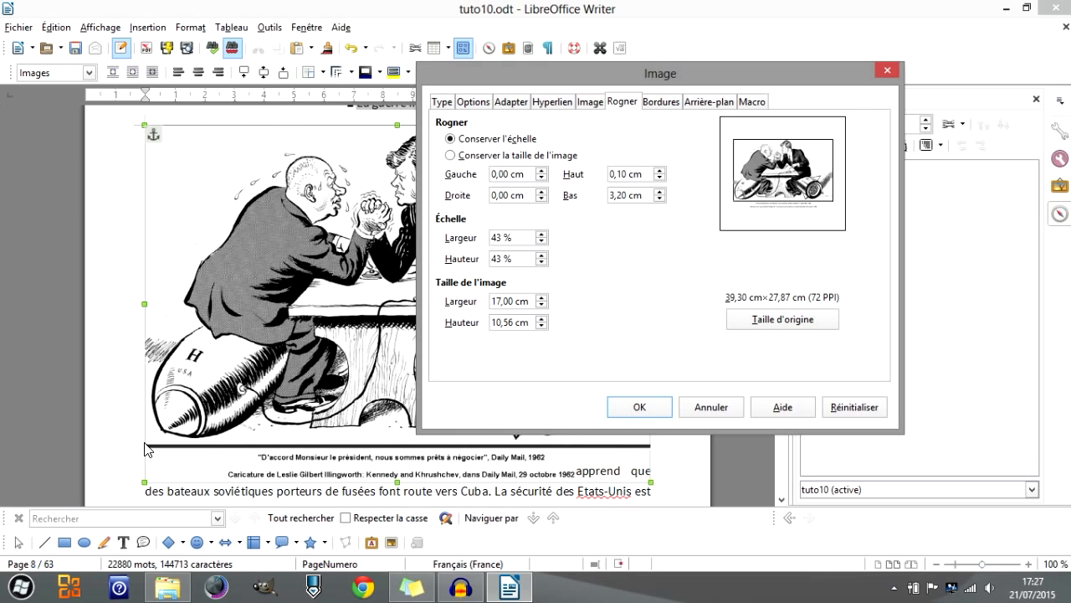
left_click(636, 407)
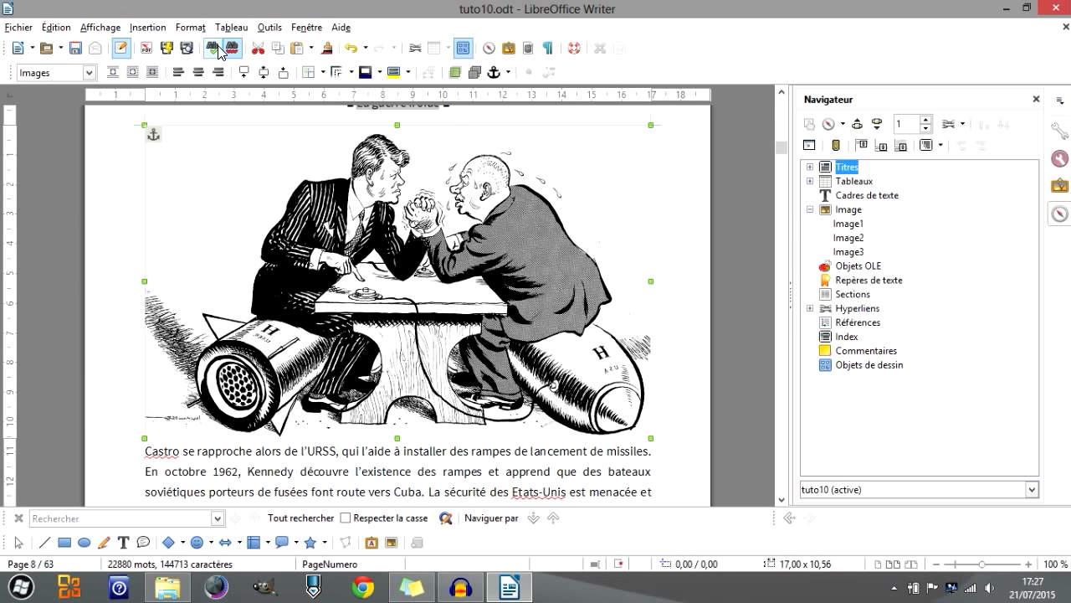
Check the caricature in the page preview, and disable its horizontal flip in the image properties
left_click(188, 48)
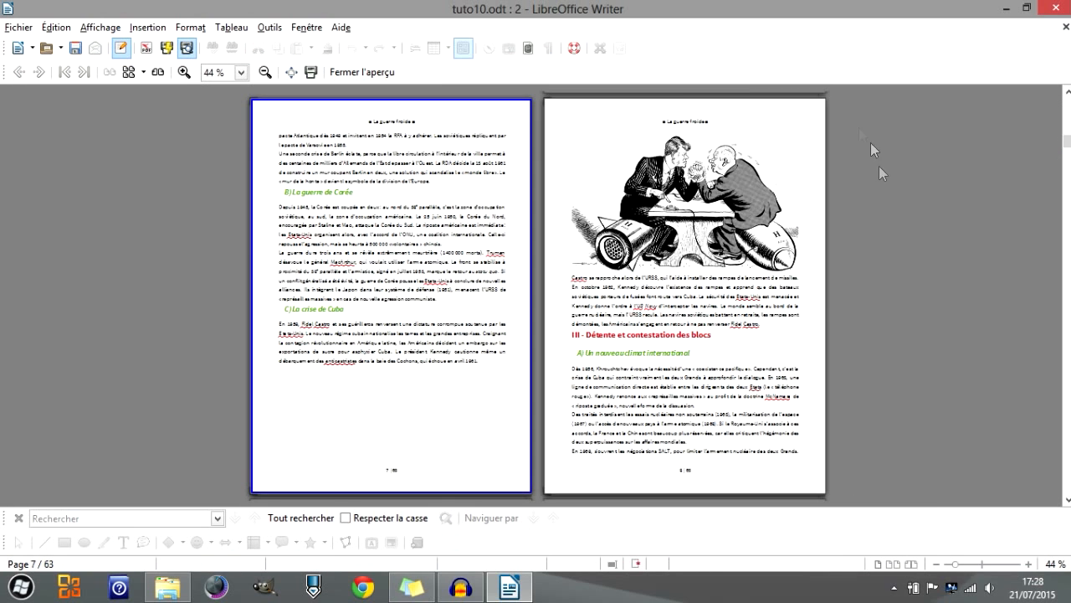
double_click(701, 227)
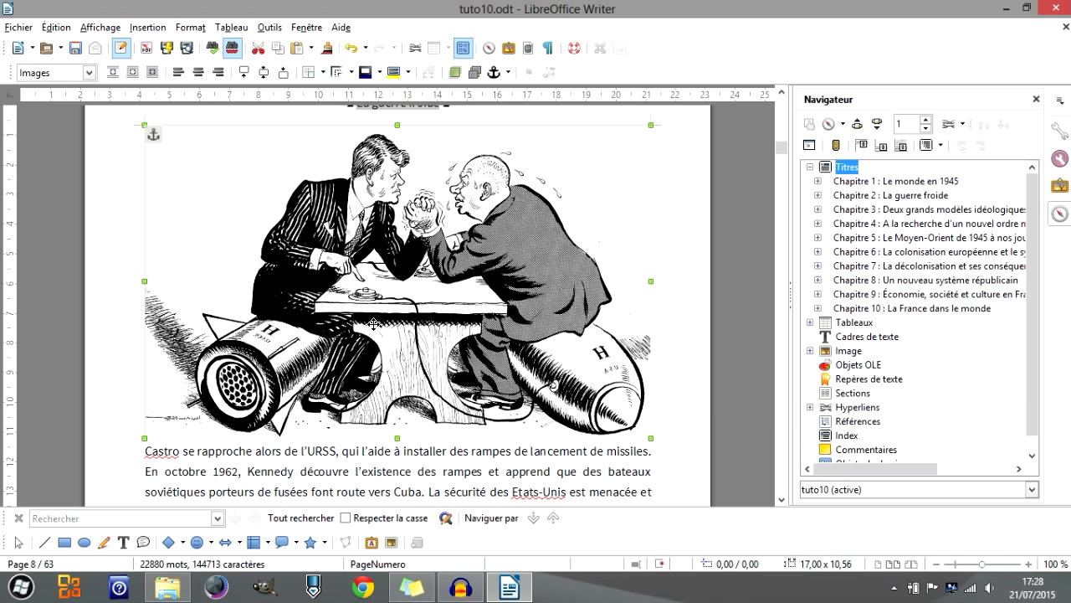
double_click(373, 323)
left_click(589, 101)
left_click(451, 165)
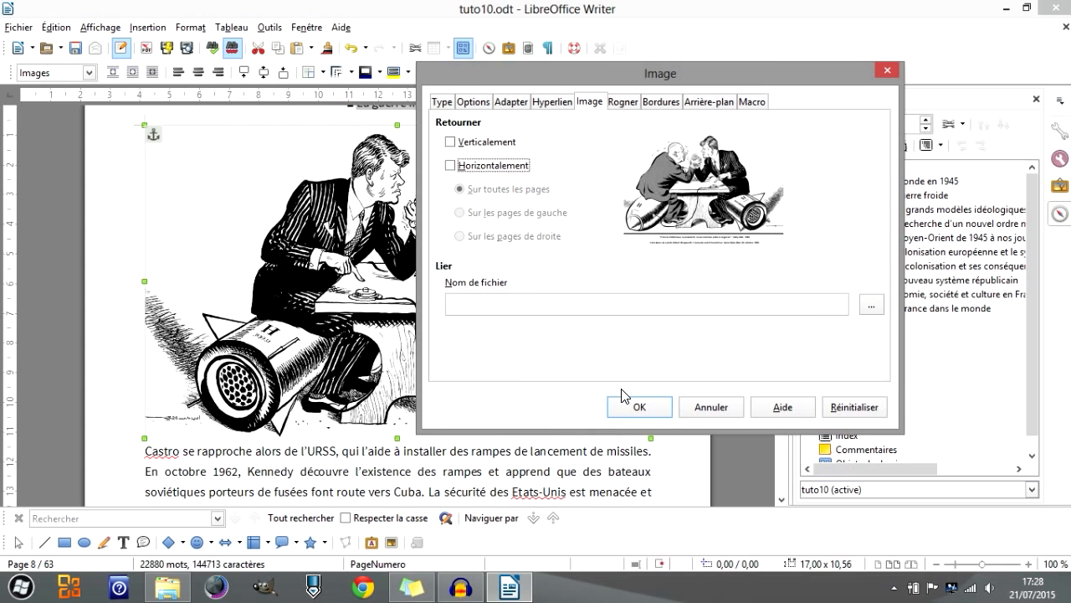
Examine the caricature's crop, border, background and macro settings, and confirm the image properties
left_click(623, 102)
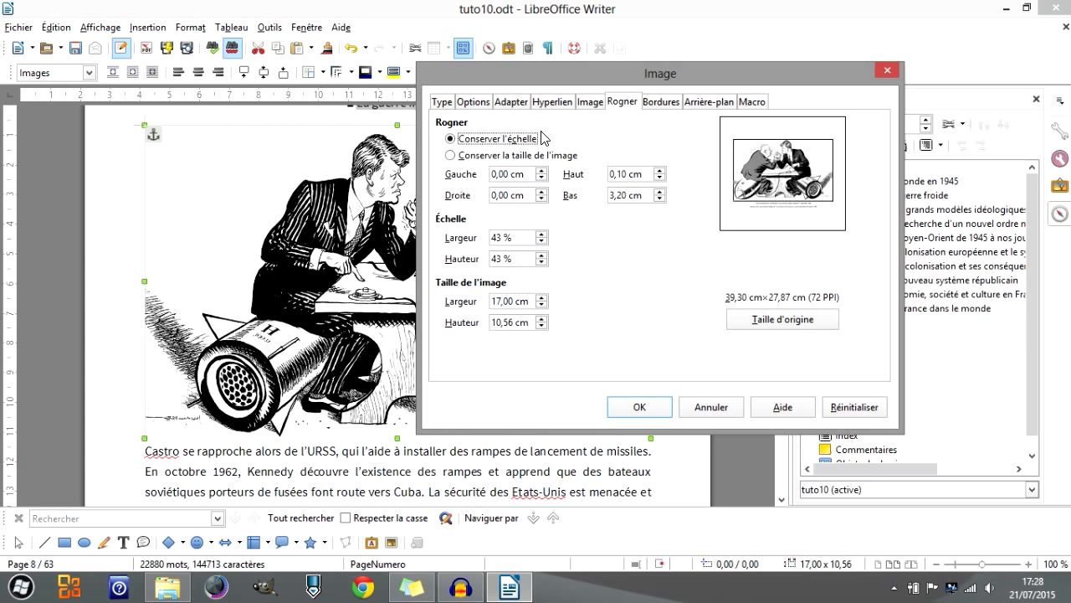
left_click(649, 108)
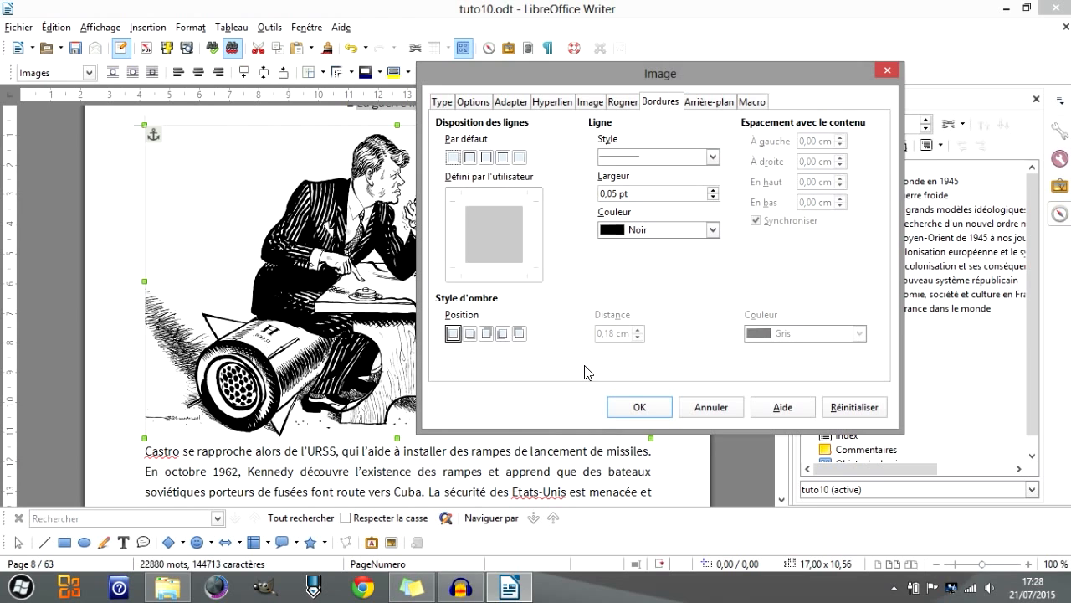
left_click(691, 101)
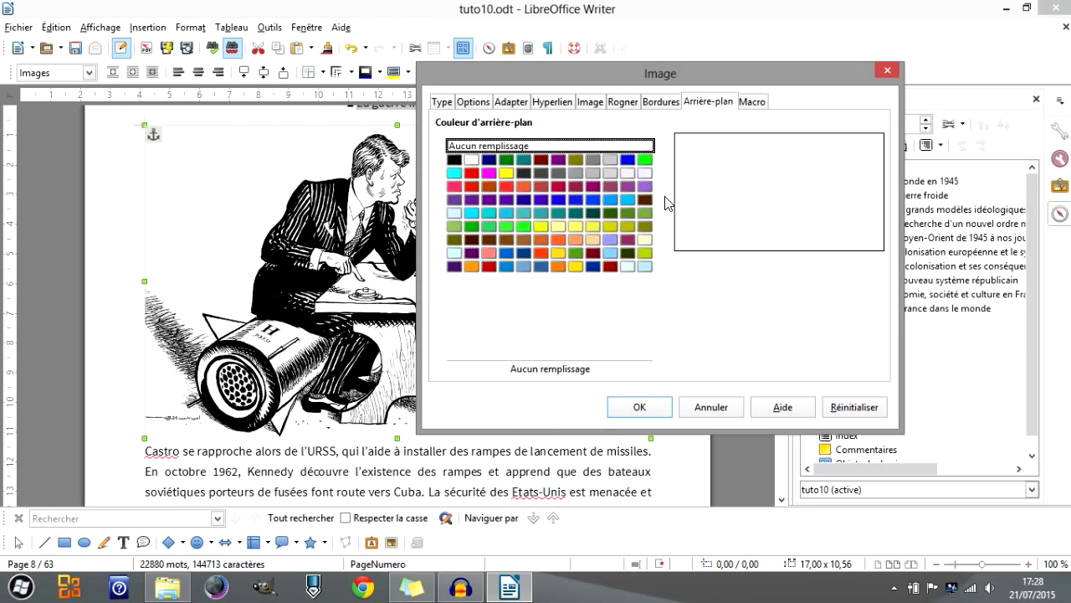
left_click(671, 102)
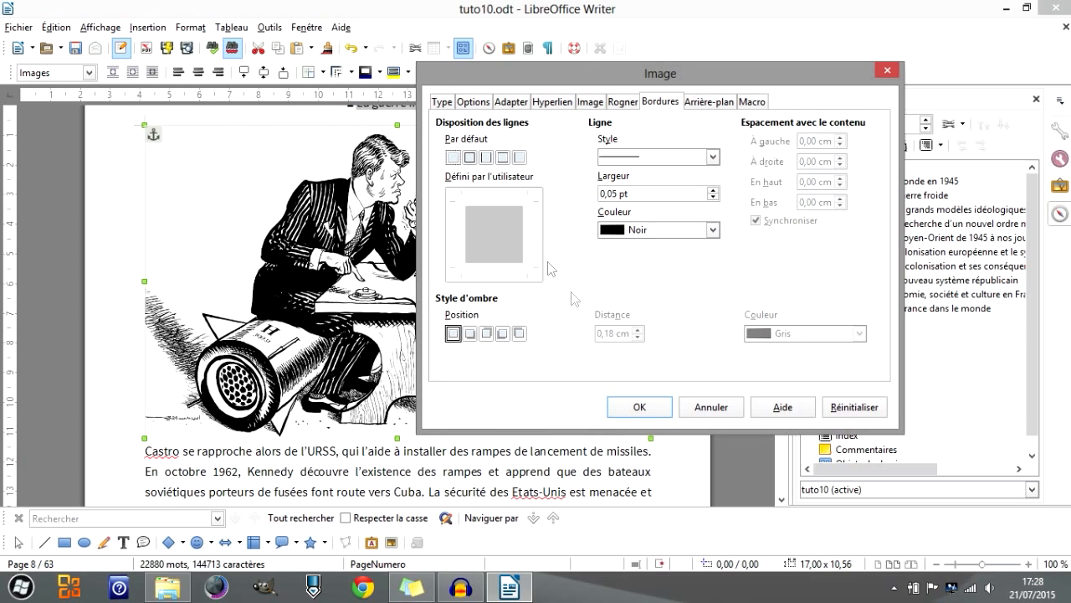
left_click(692, 104)
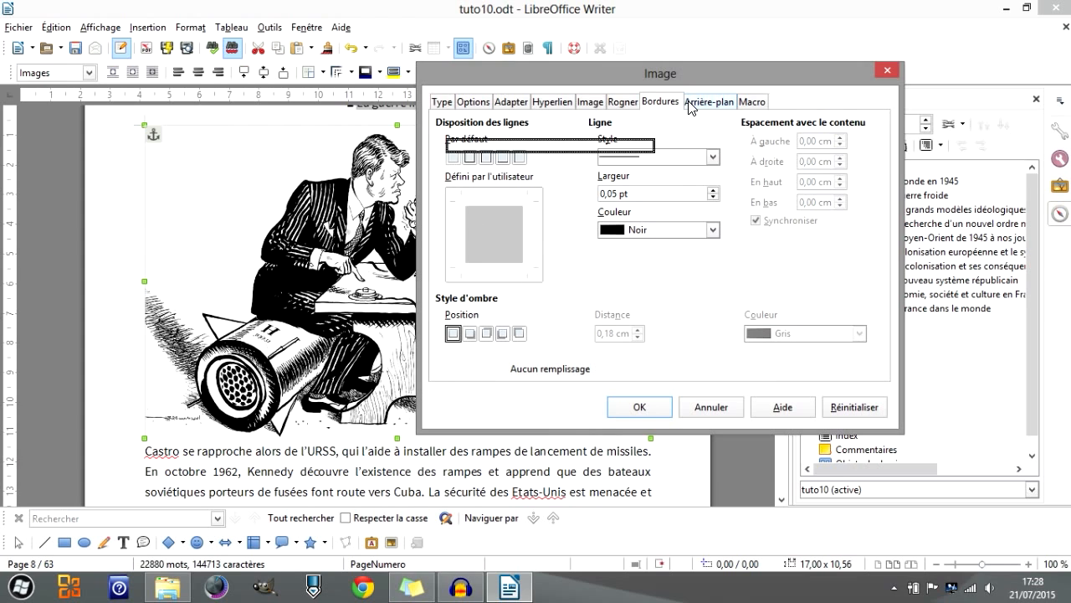
left_click(759, 106)
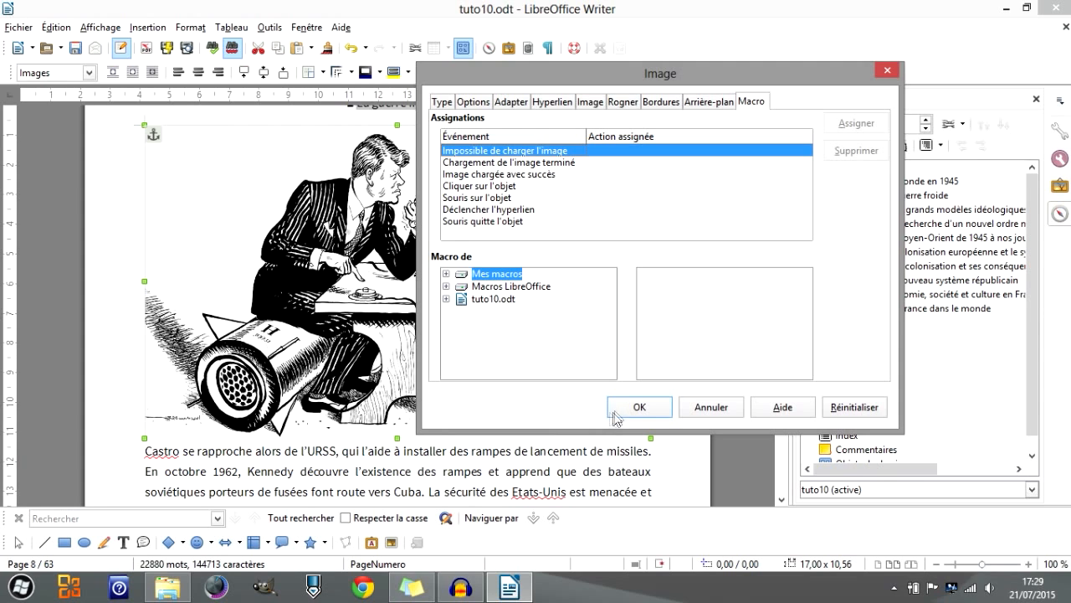
left_click(639, 407)
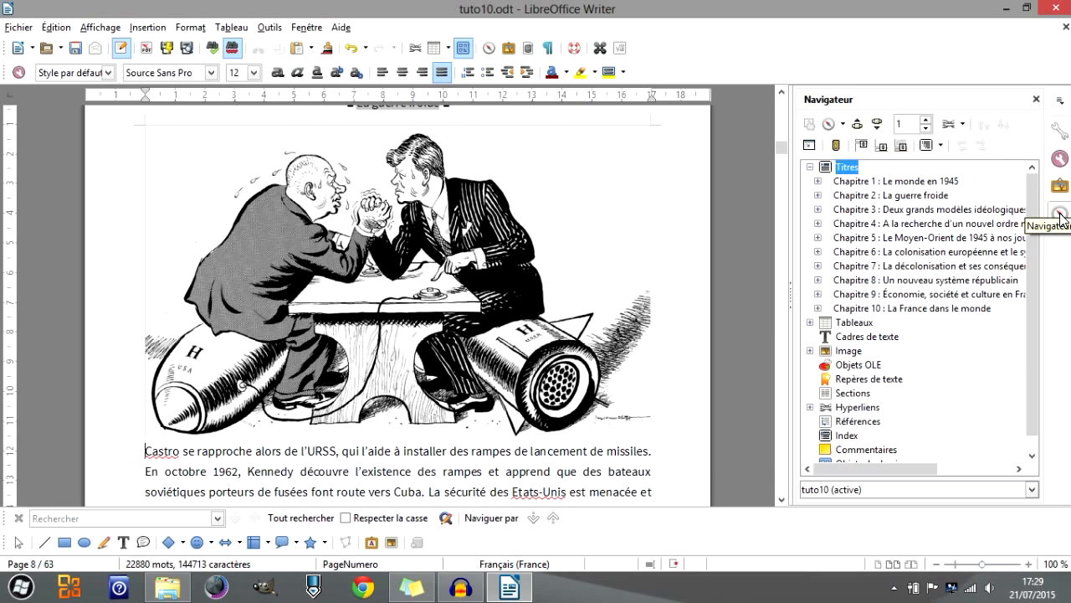
Display the frame styles and select the caricature above the Castro paragraph
left_click(1060, 158)
left_click(847, 122)
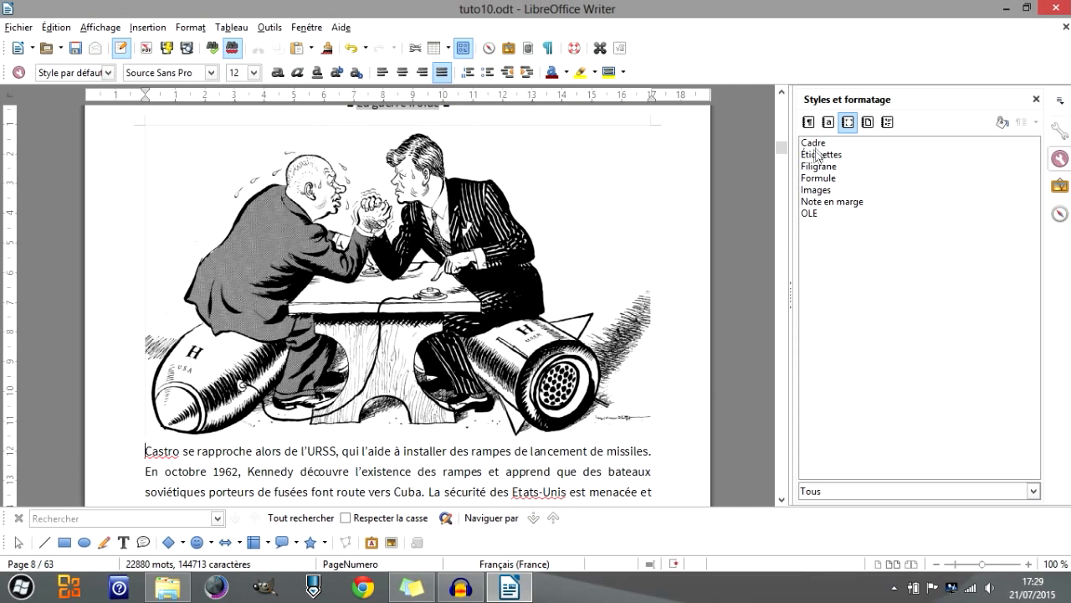
left_click(810, 190)
double_click(813, 191)
left_click(549, 298)
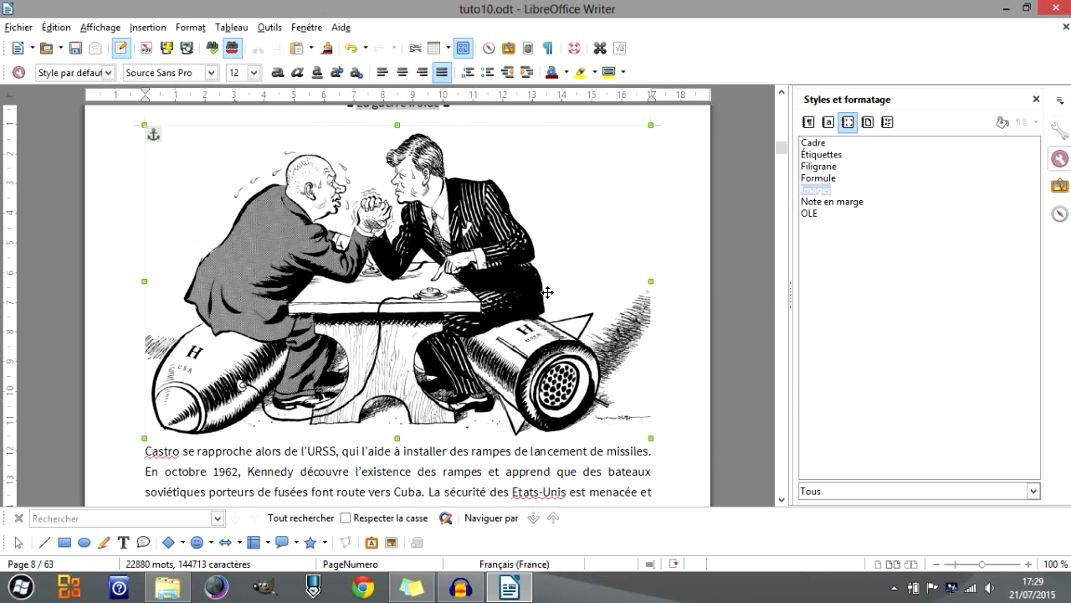
Open the Images frame style for modification and examine its name, inheritance, columns, size and protection settings
right_click(803, 192)
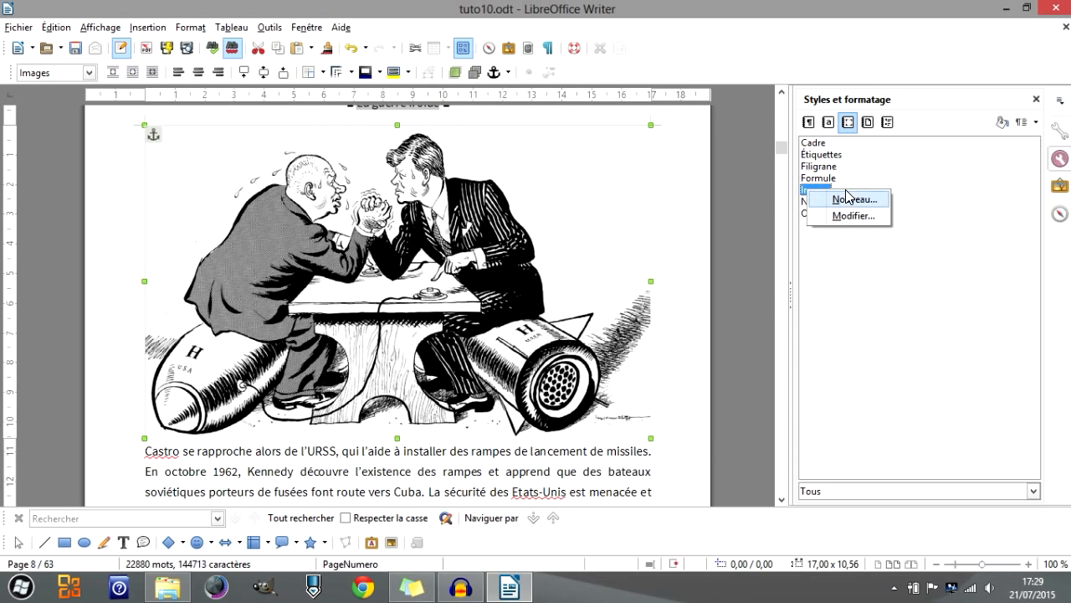
left_click(847, 219)
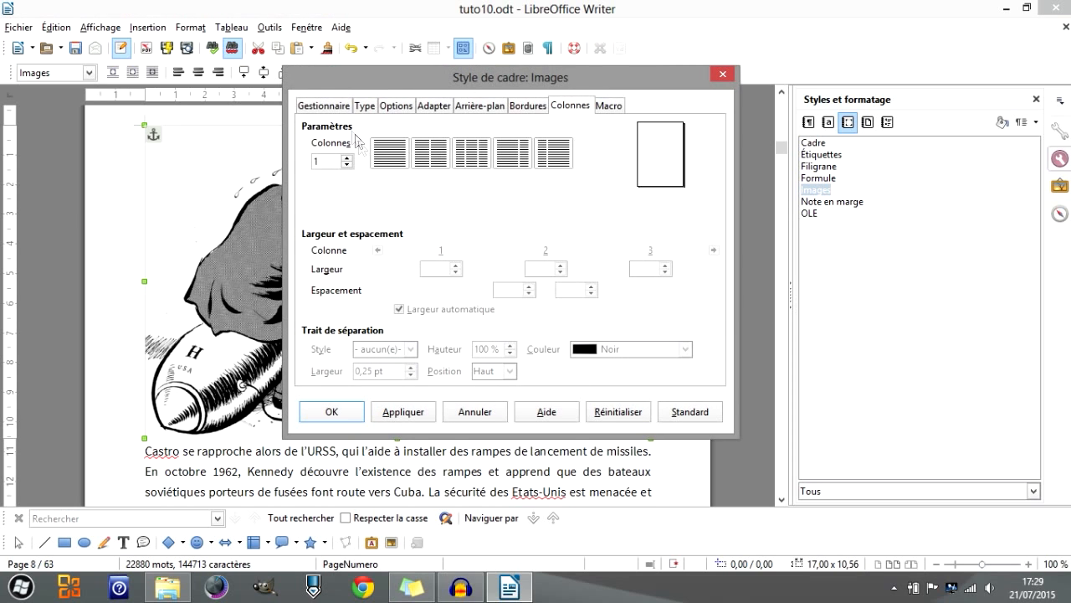
left_click(345, 109)
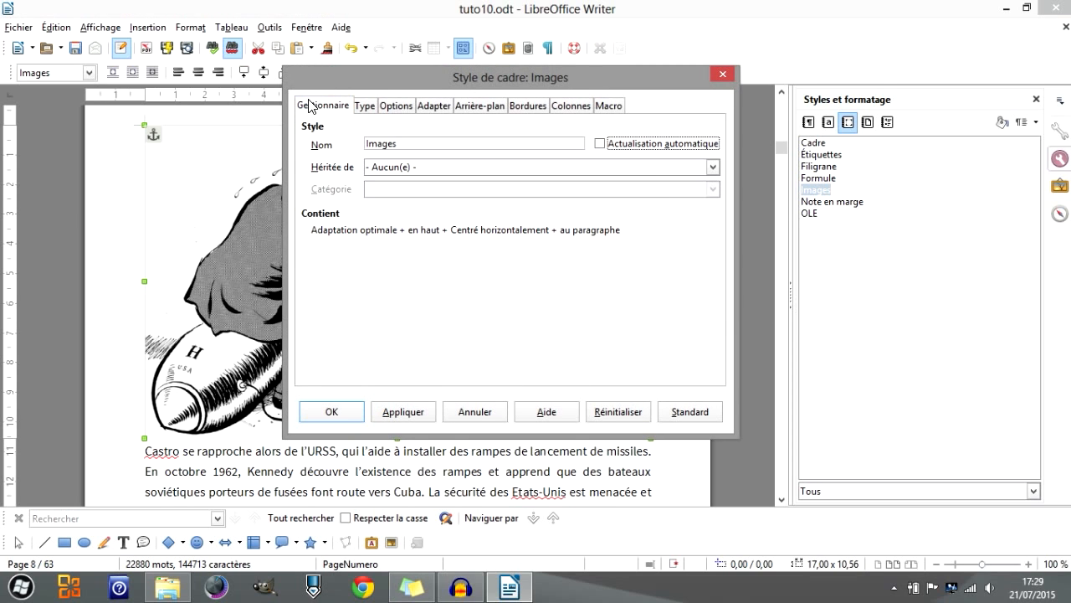
double_click(444, 142)
left_click(432, 164)
left_click(432, 165)
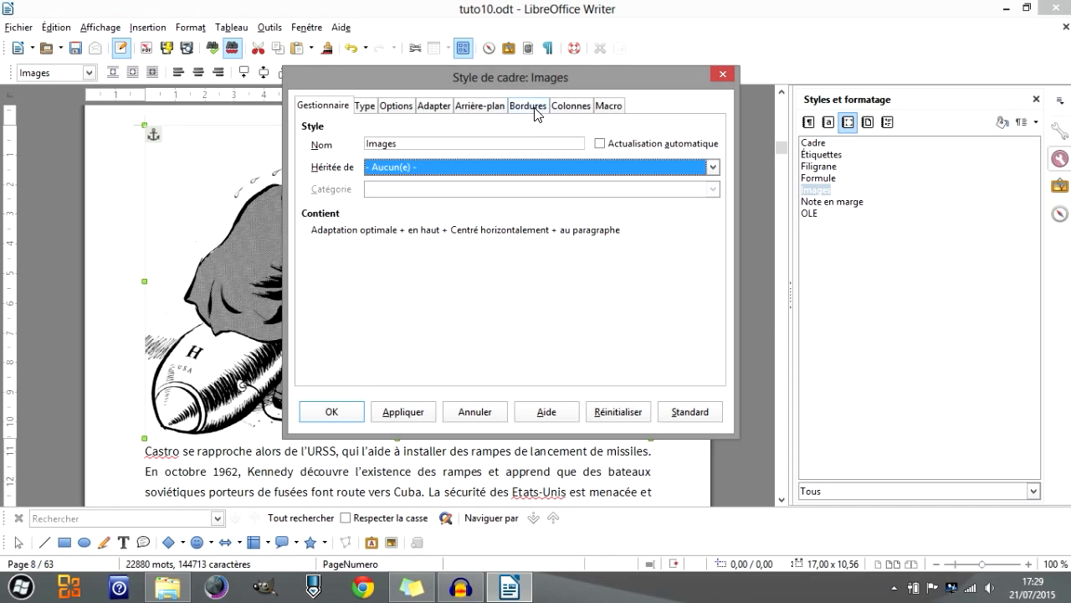
left_click(574, 106)
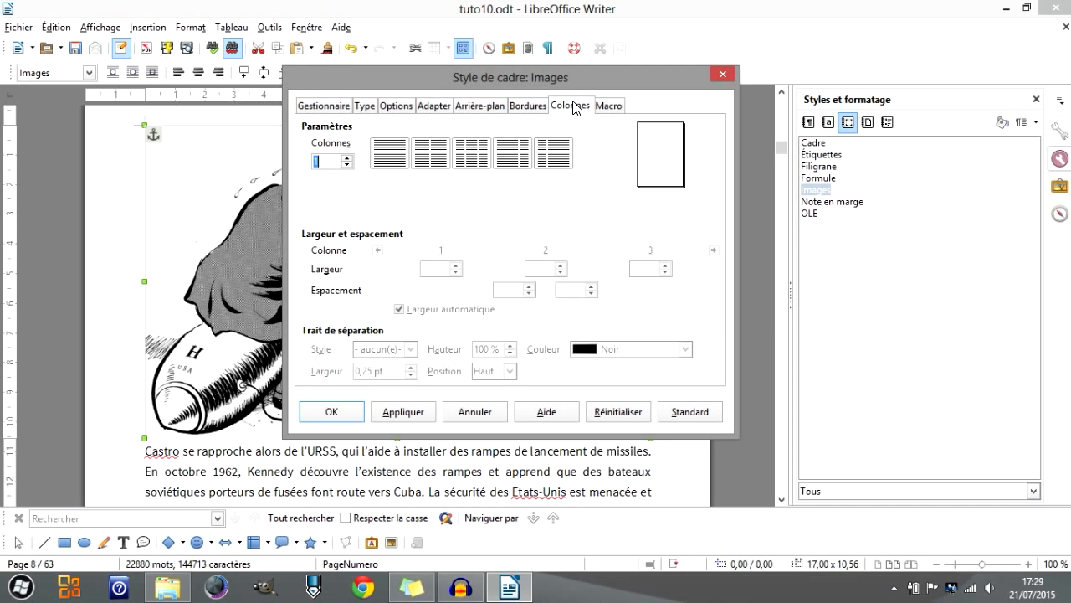
left_click(364, 107)
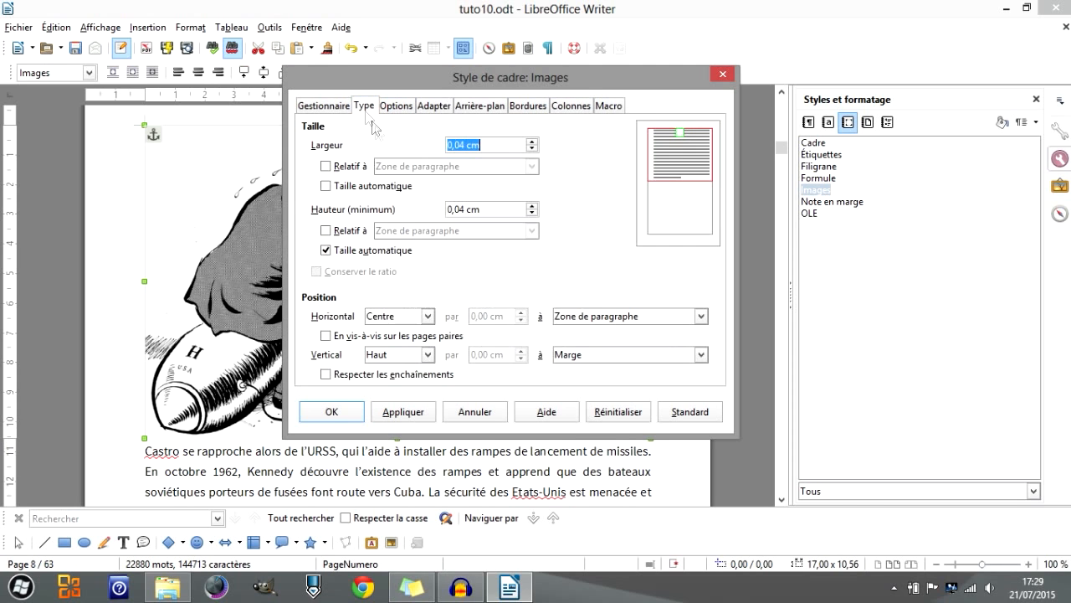
left_click(407, 111)
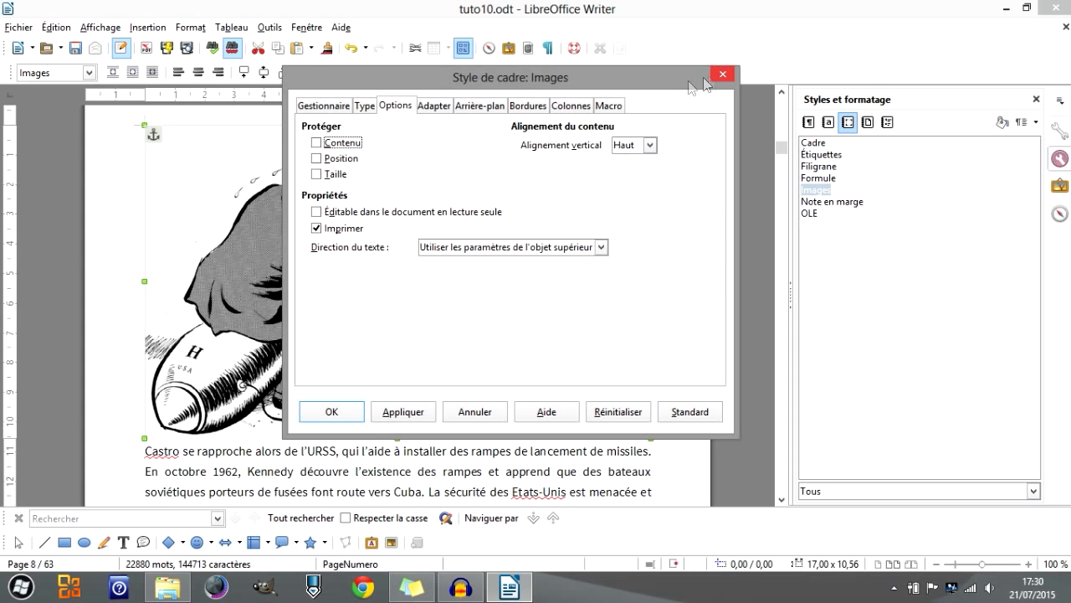
left_click(324, 107)
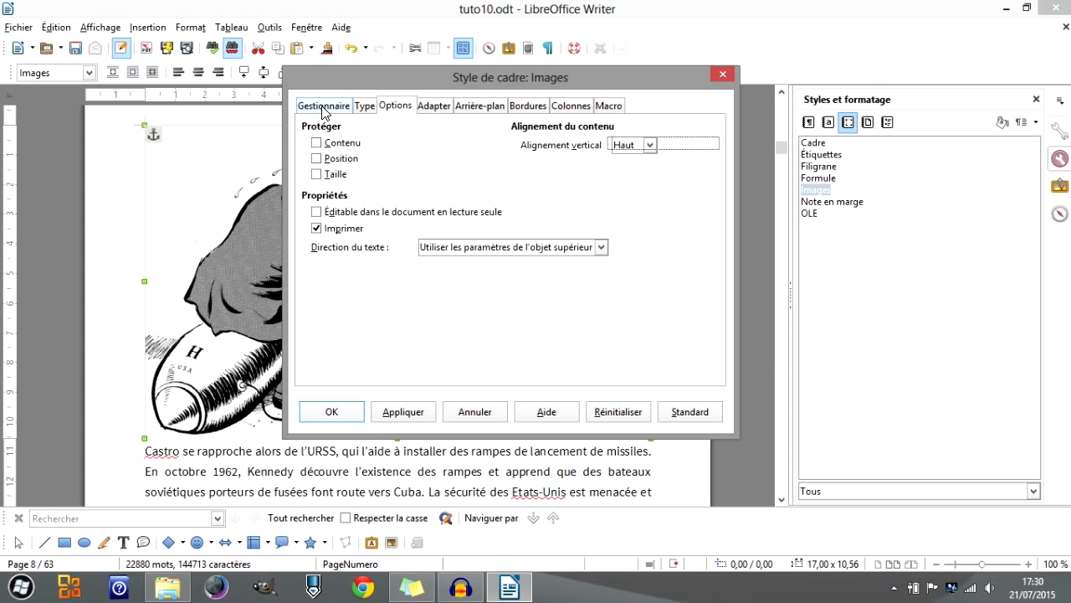
Try disabling the automatic height and setting the horizontal position to Droite in the Images frame style
left_click(367, 107)
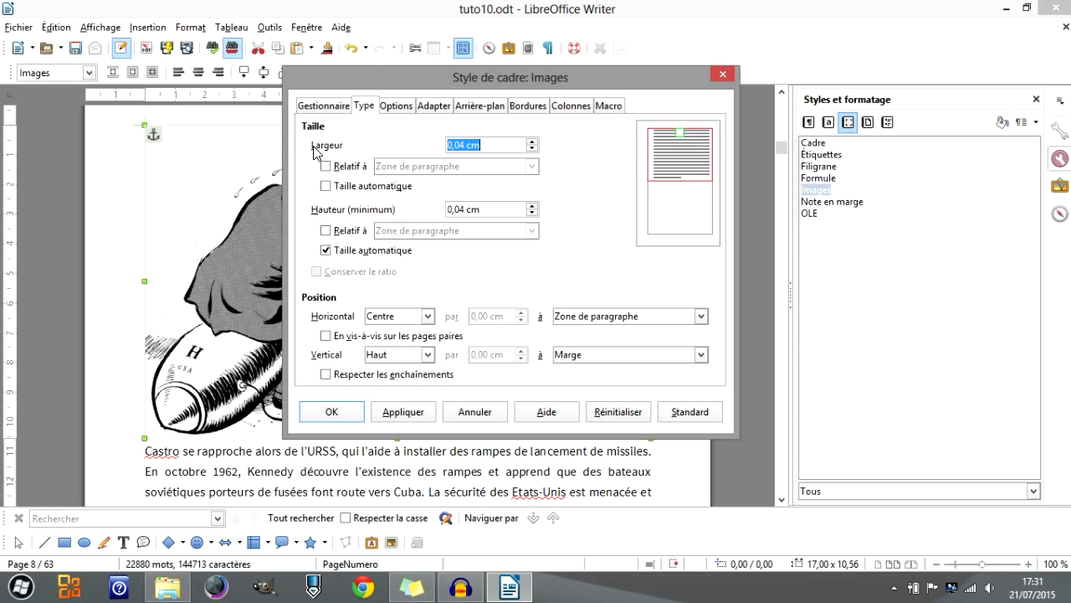
left_click_drag(492, 146, 270, 152)
left_click(484, 209)
left_click(327, 249)
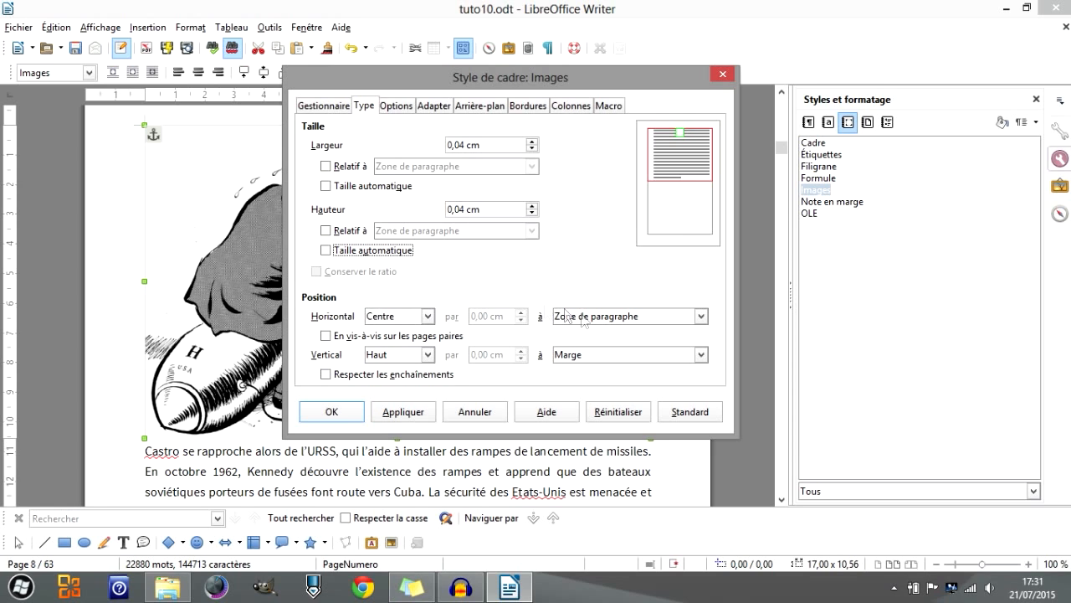
left_click(427, 315)
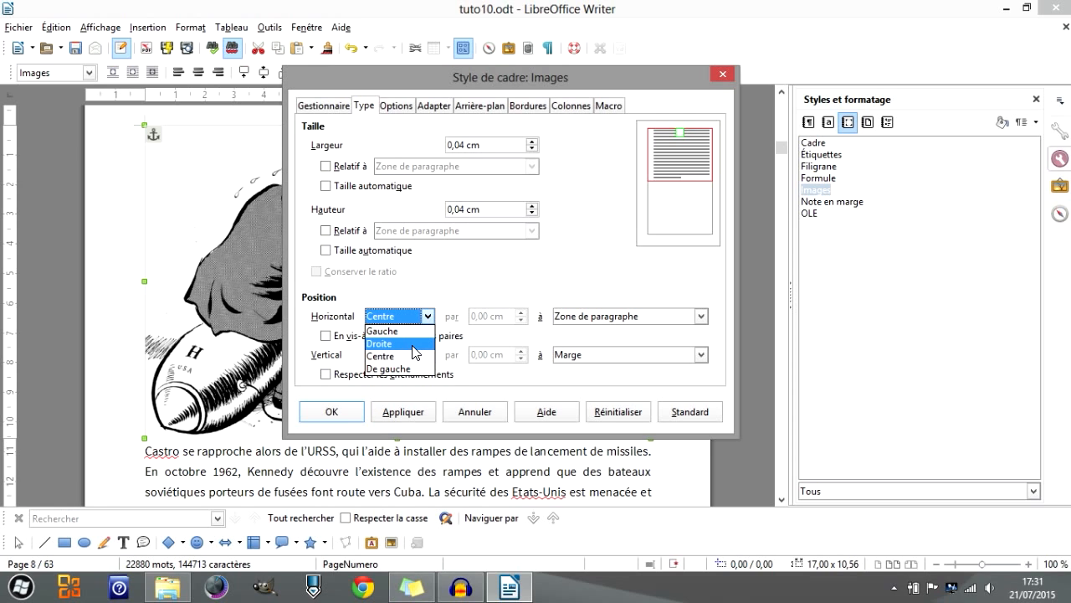
left_click(413, 345)
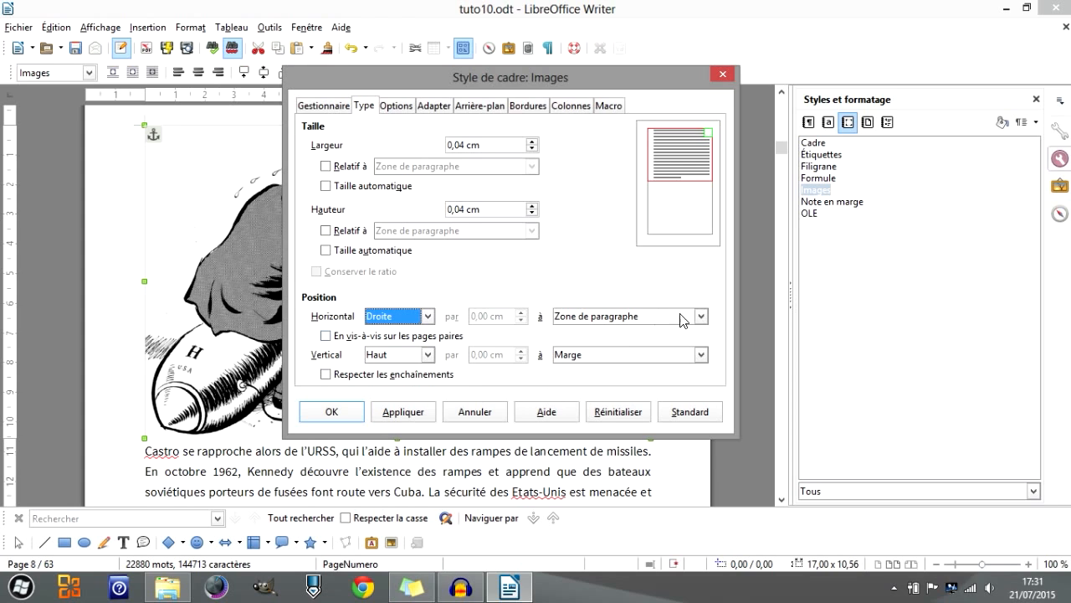
Examine the protection, vertical alignment and text direction options of the Images frame style
left_click(410, 103)
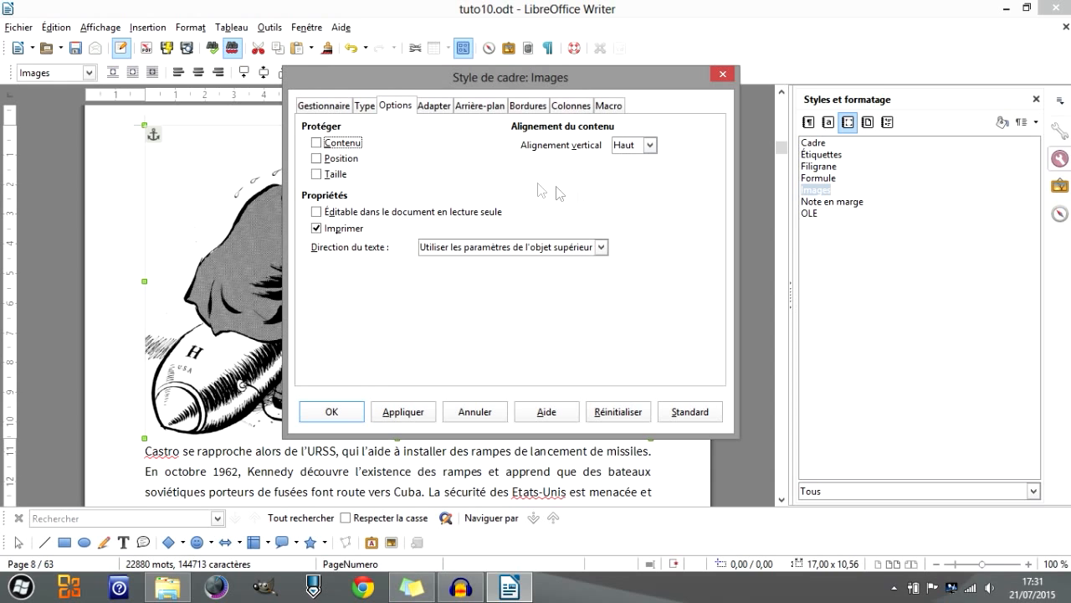
left_click(649, 147)
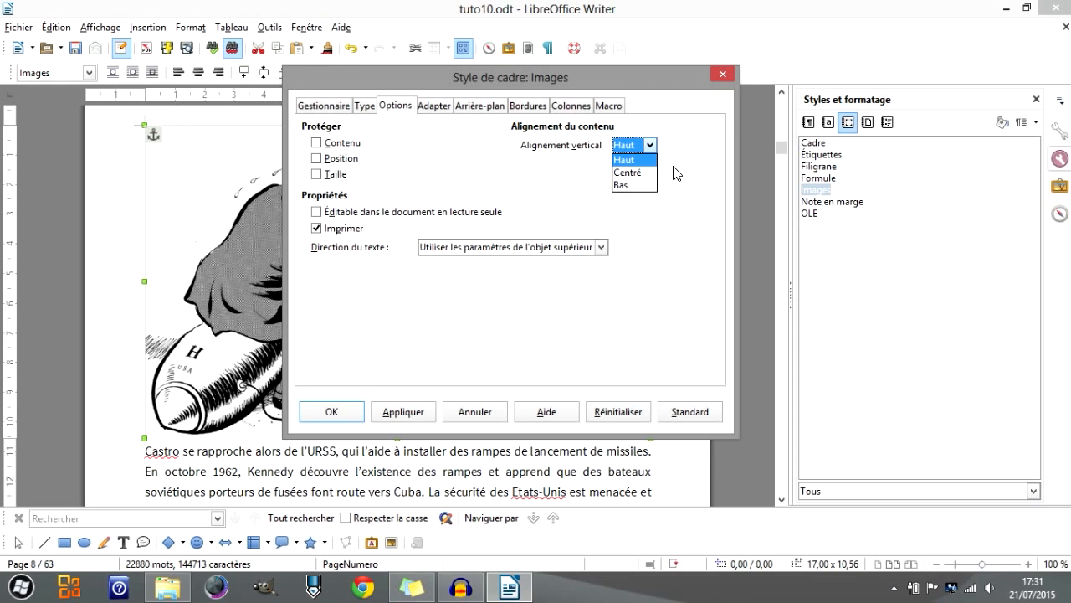
left_click(676, 173)
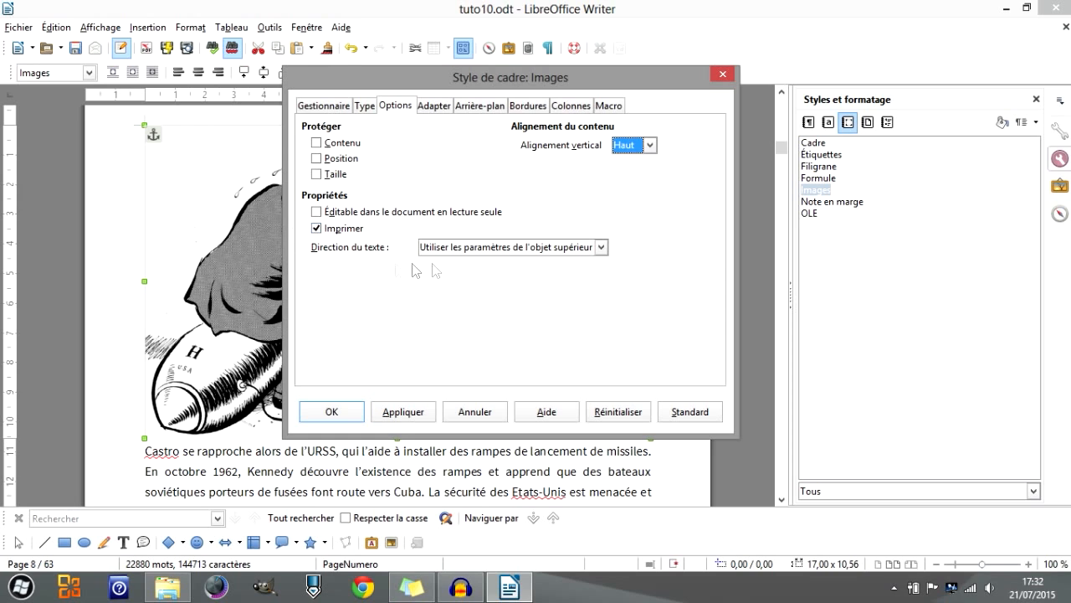
left_click(601, 247)
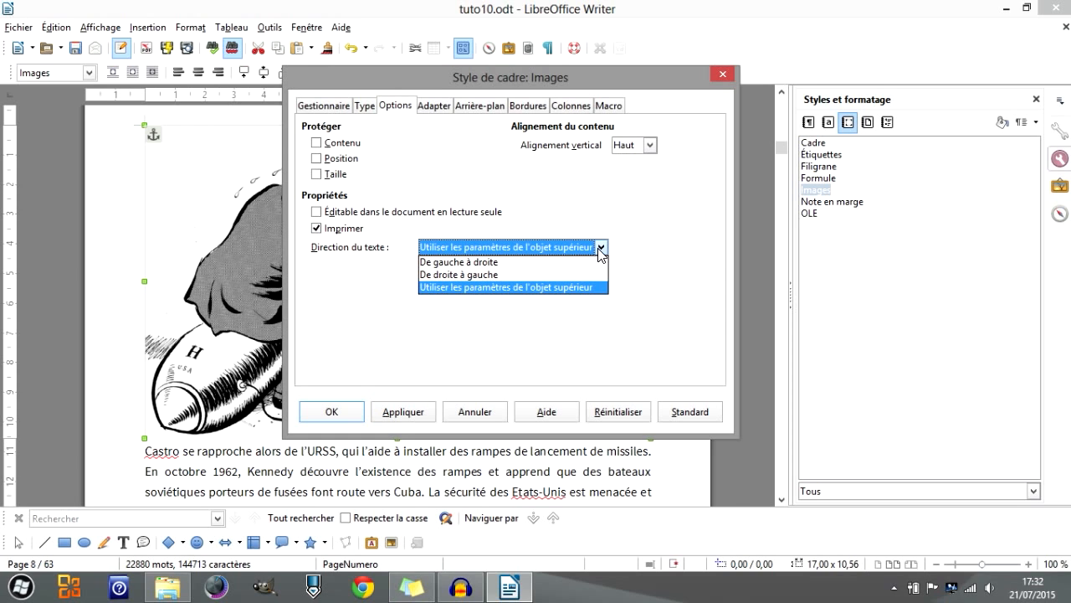
left_click(601, 248)
Examine the wrap, background, border and column settings of the Images frame style, and close it without saving
left_click(434, 105)
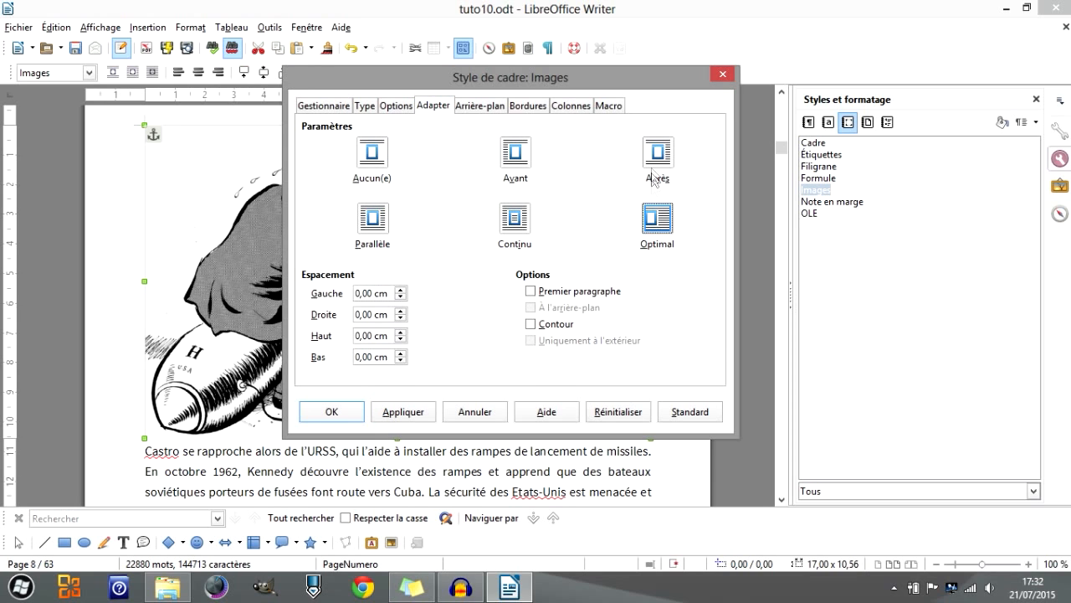
left_click(474, 106)
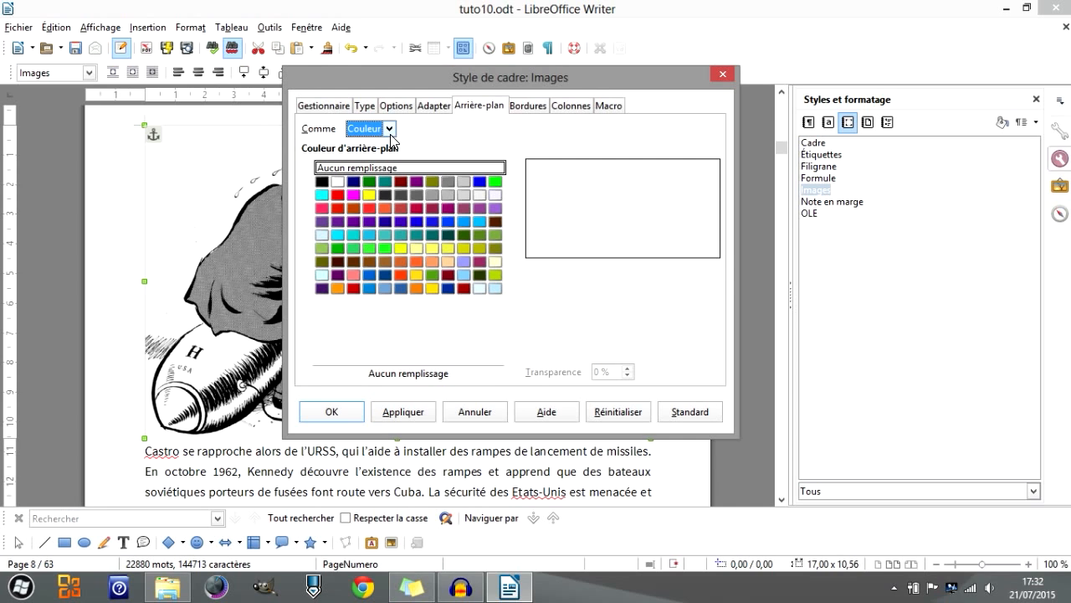
left_click(390, 129)
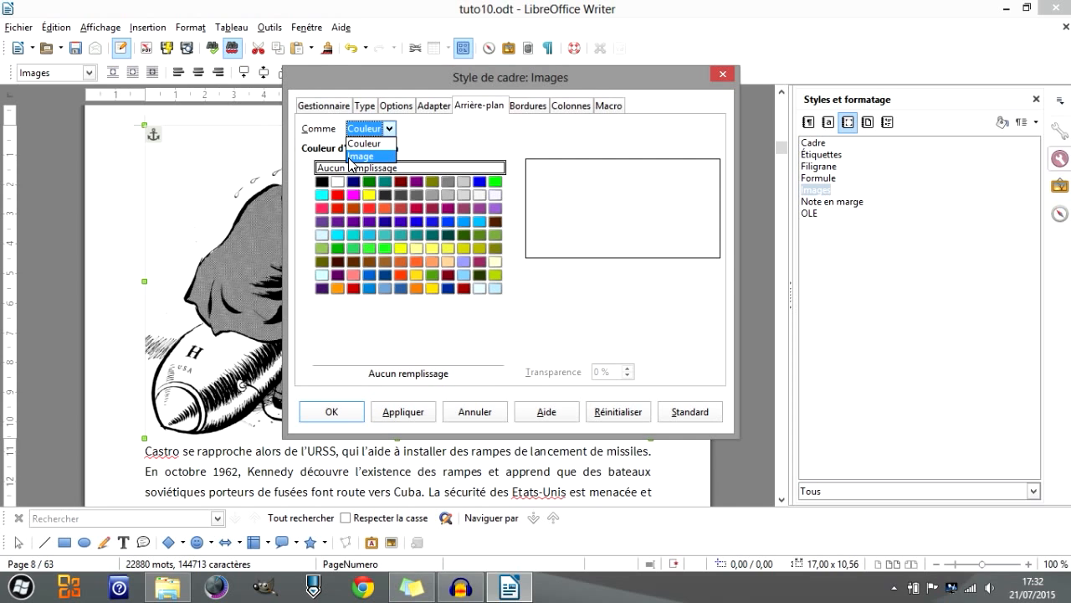
left_click(495, 156)
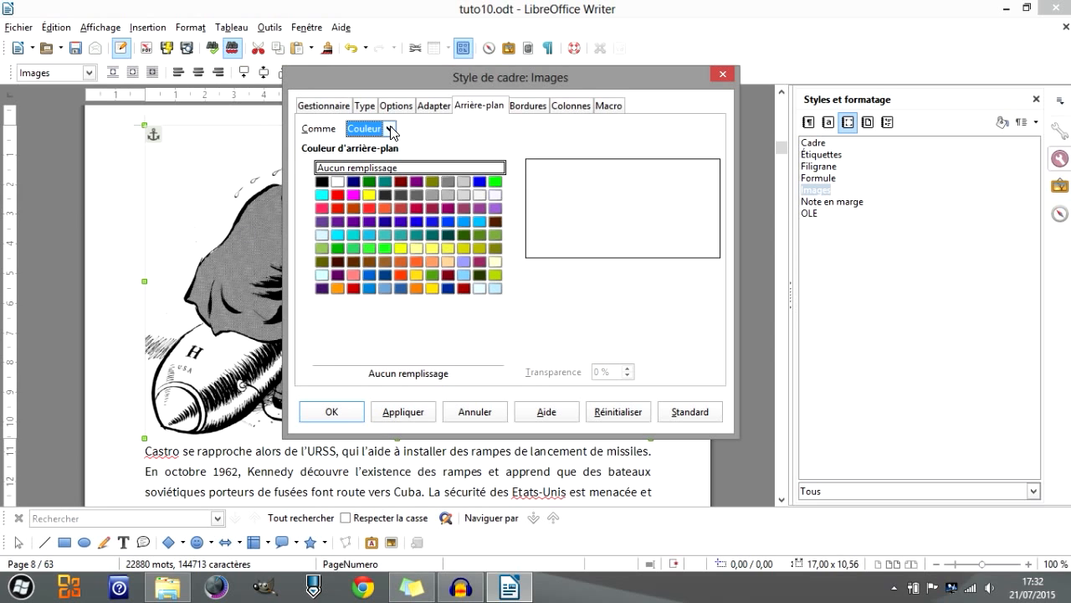
left_click(390, 131)
left_click(390, 129)
left_click(525, 107)
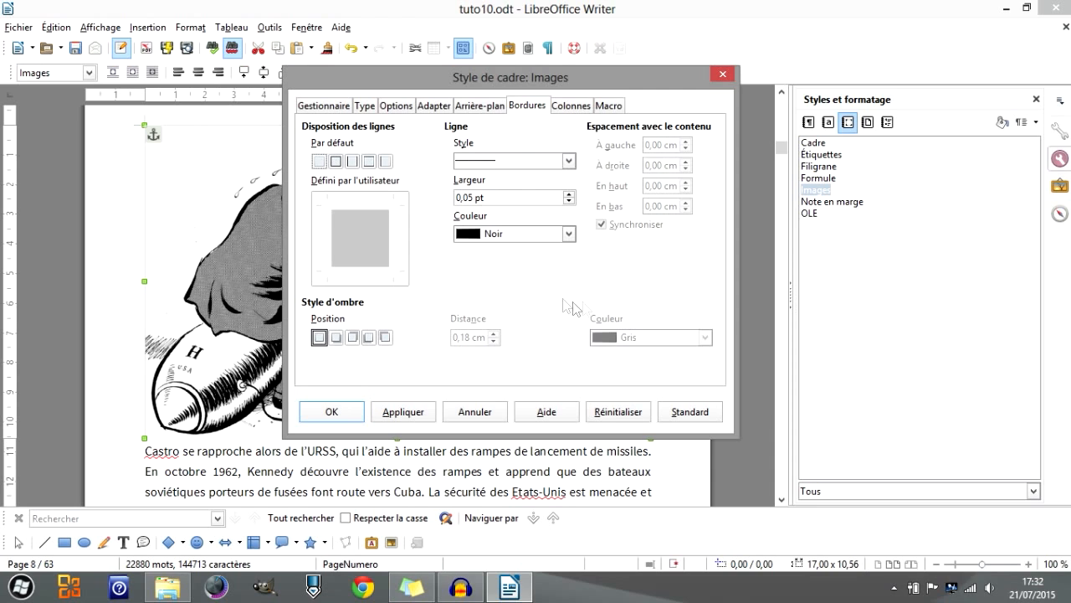
left_click(565, 110)
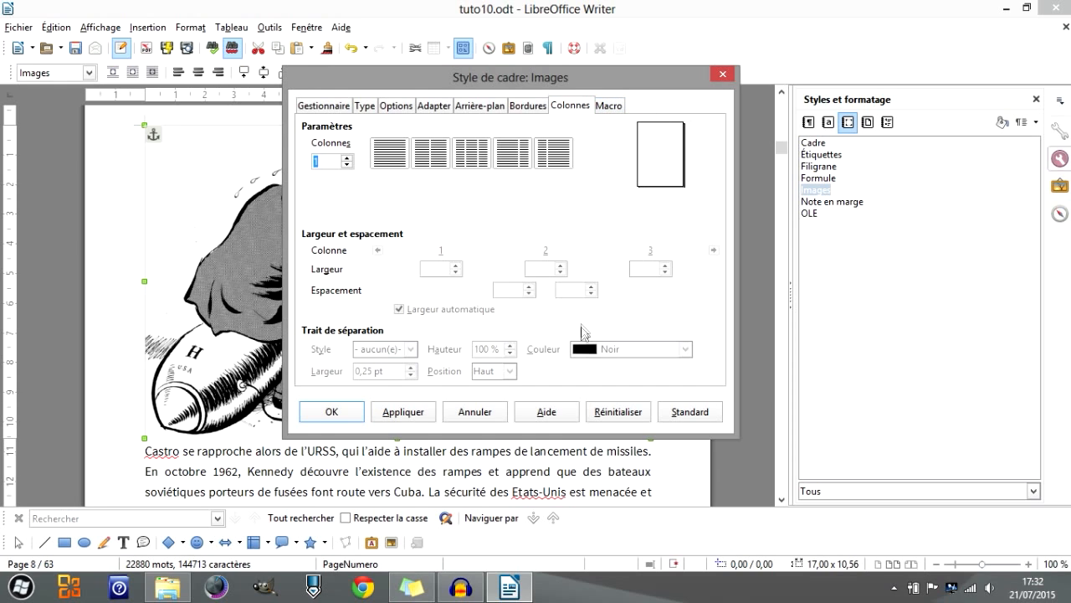
left_click(719, 77)
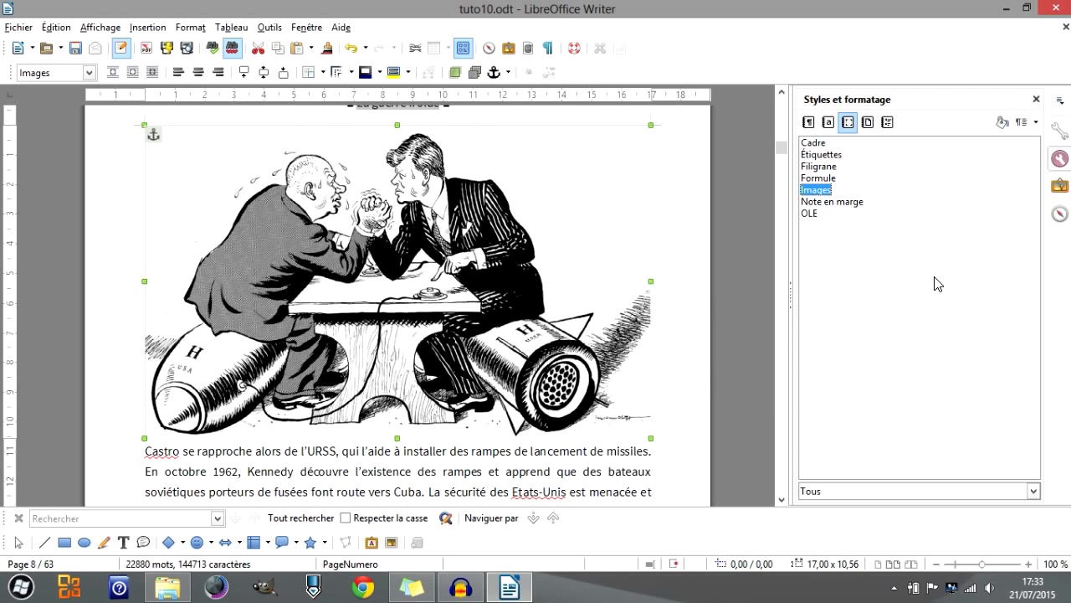
Create a new frame style named ImDessin that inherits from Images
right_click(821, 193)
left_click(847, 205)
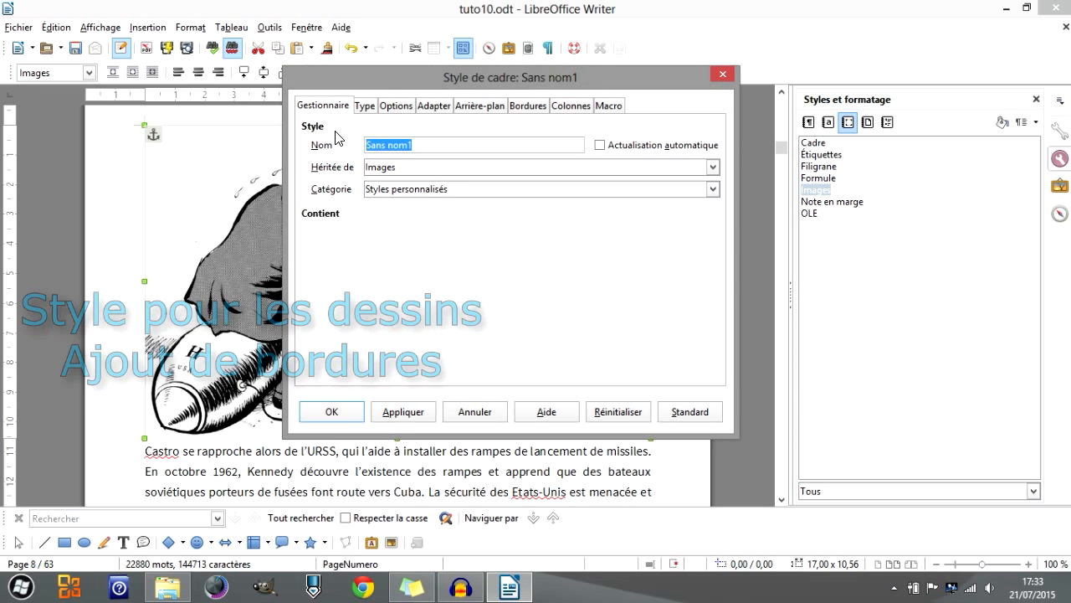
type("Dessin")
key("Home")
type("Im")
Add a border on all four sides to the ImDessin frame style and confirm it
left_click(364, 106)
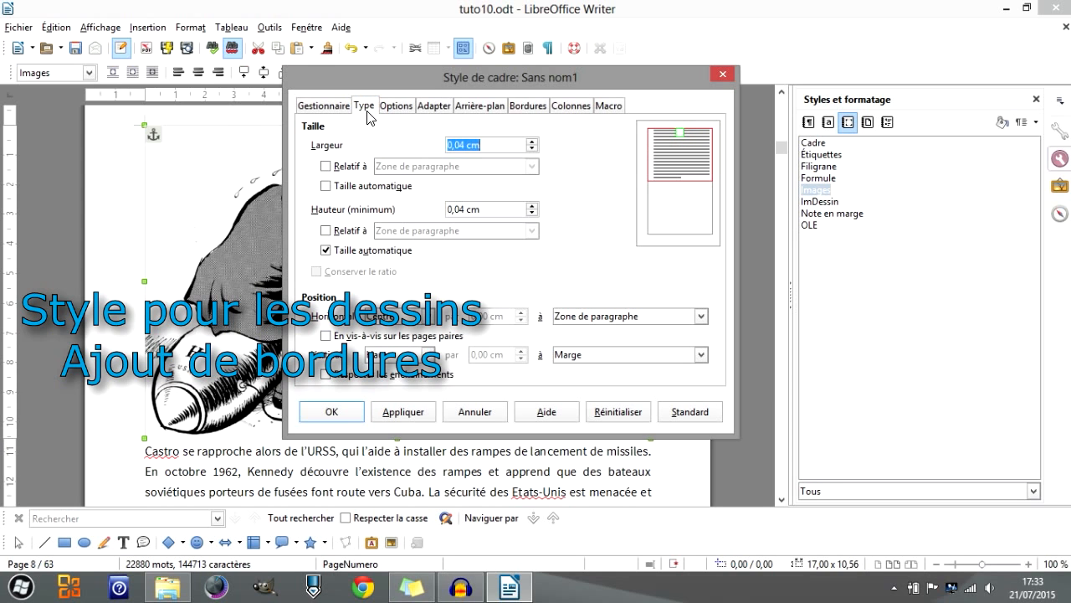
left_click(410, 317)
left_click(397, 107)
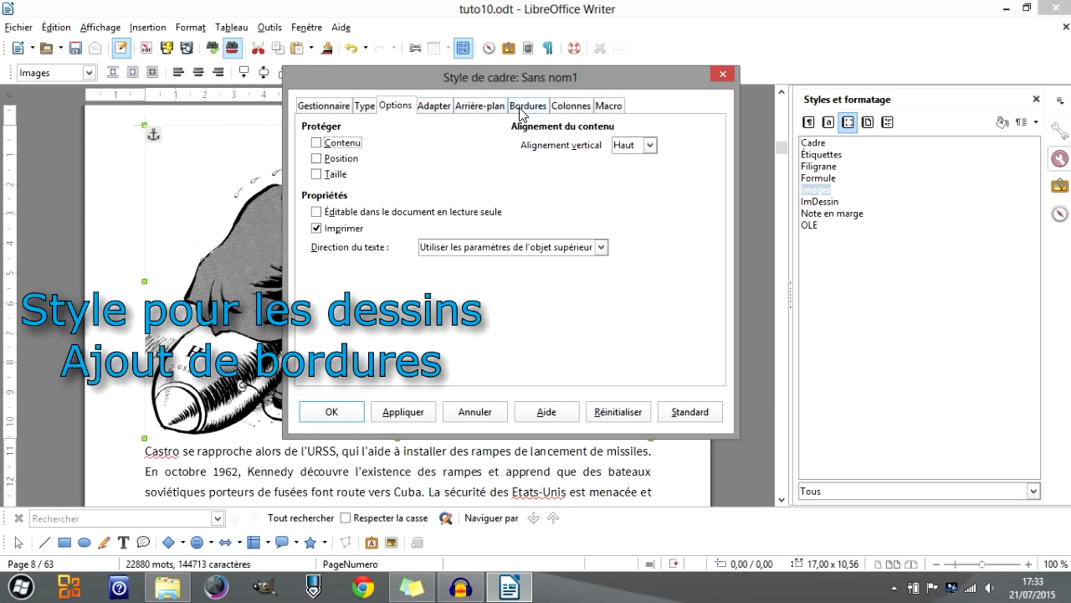
left_click(528, 106)
left_click(338, 159)
left_click(331, 411)
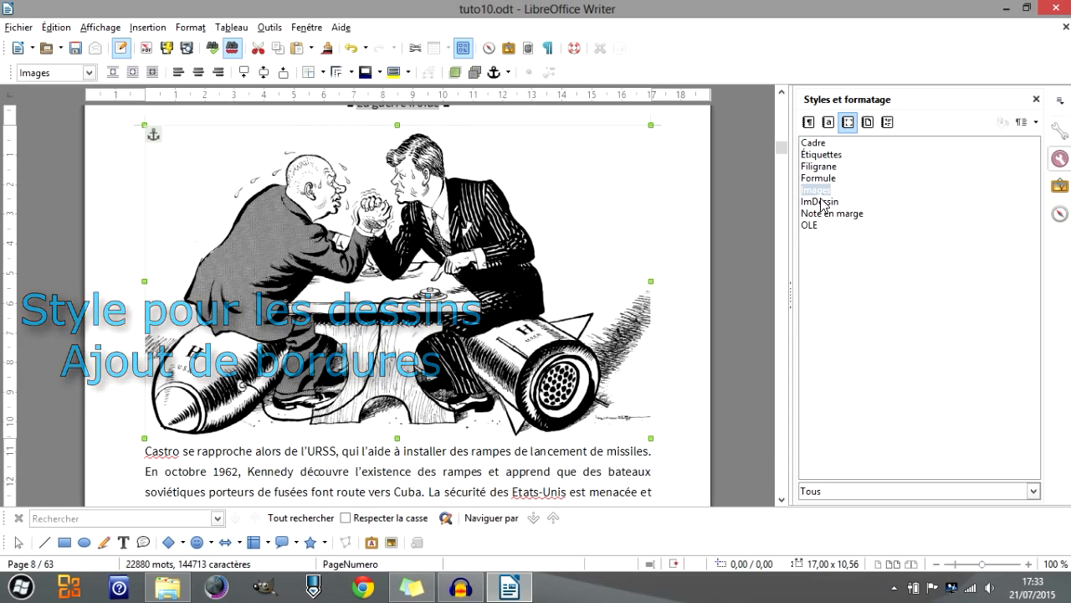
Apply ImDessin to the caricature and set the style's synchronised border-to-content spacing to 0 cm
right_click(824, 200)
left_click(899, 230)
double_click(671, 203)
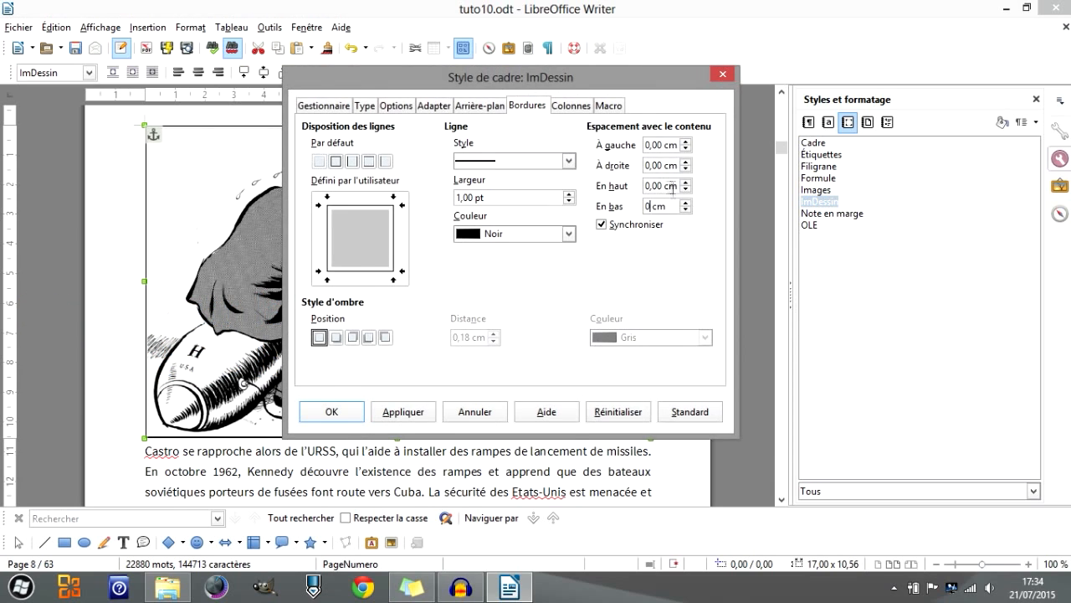
type("0")
left_click(331, 410)
Create a new frame style named ImPhoto that inherits from Images
right_click(818, 189)
left_click(859, 198)
left_click(324, 107)
type("ImPhoto")
left_click(333, 411)
Give the ImPhoto frame style a pale background colour and confirm it
right_click(821, 215)
left_click(862, 241)
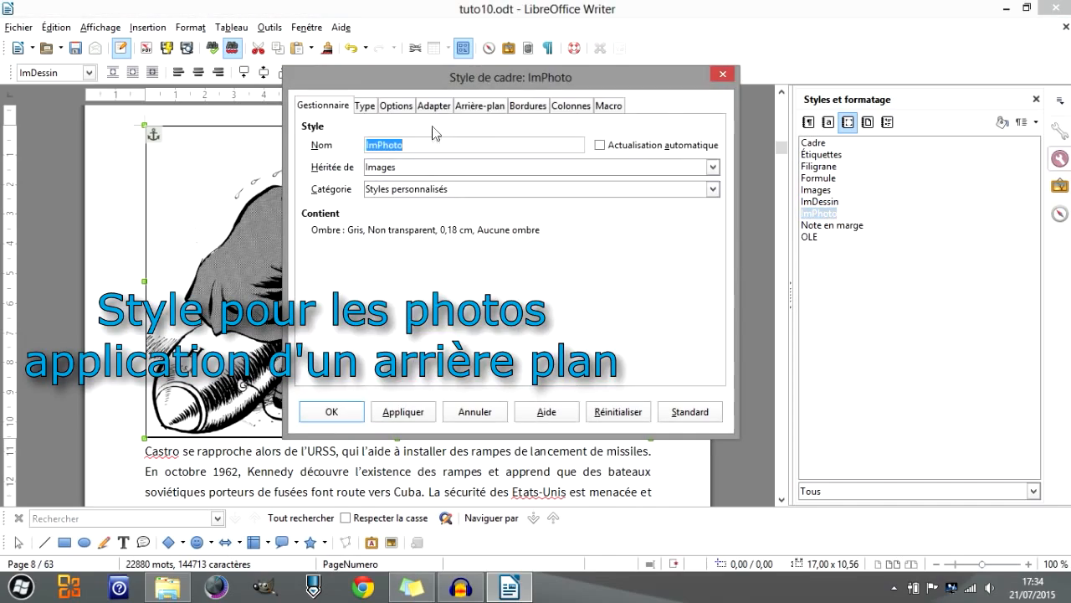
left_click(480, 106)
left_click(322, 235)
left_click(349, 416)
Apply the ImPhoto frame style to the photo under "Les crises de Berlin"
mouse_move(782, 147)
left_mouse_down()
mouse_move(783, 129)
mouse_move(784, 138)
left_mouse_up()
left_click(552, 276)
left_click(821, 205)
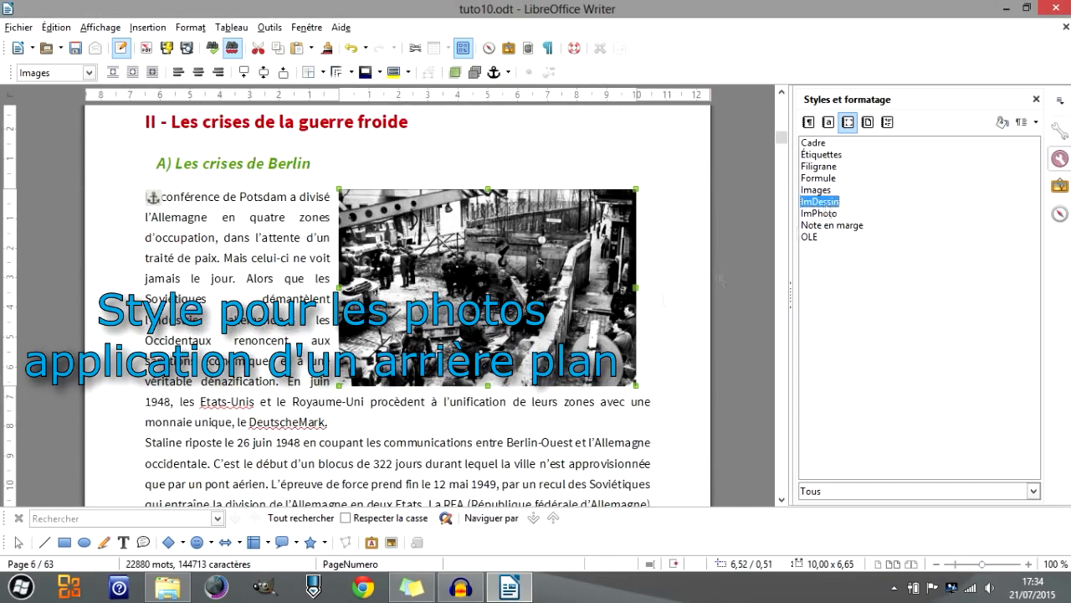
double_click(813, 214)
Set the horizontal position of the ImPhoto frame style to Droite and confirm it
right_click(812, 213)
left_click(850, 237)
left_click(364, 107)
left_click(426, 315)
left_click(390, 343)
left_click(335, 411)
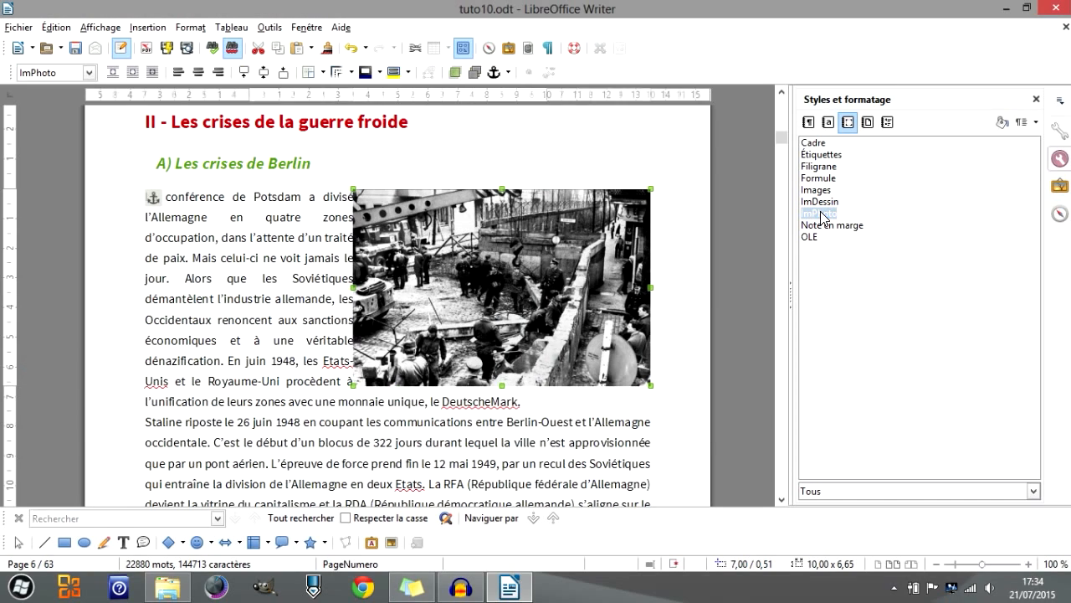
Set the wrap spacing of the Images frame style to 0,4 cm left and right and 0,2 cm above, and confirm it
right_click(814, 190)
left_click(856, 215)
left_click(433, 106)
double_click(365, 294)
type("0,4")
double_click(365, 314)
type("0,4")
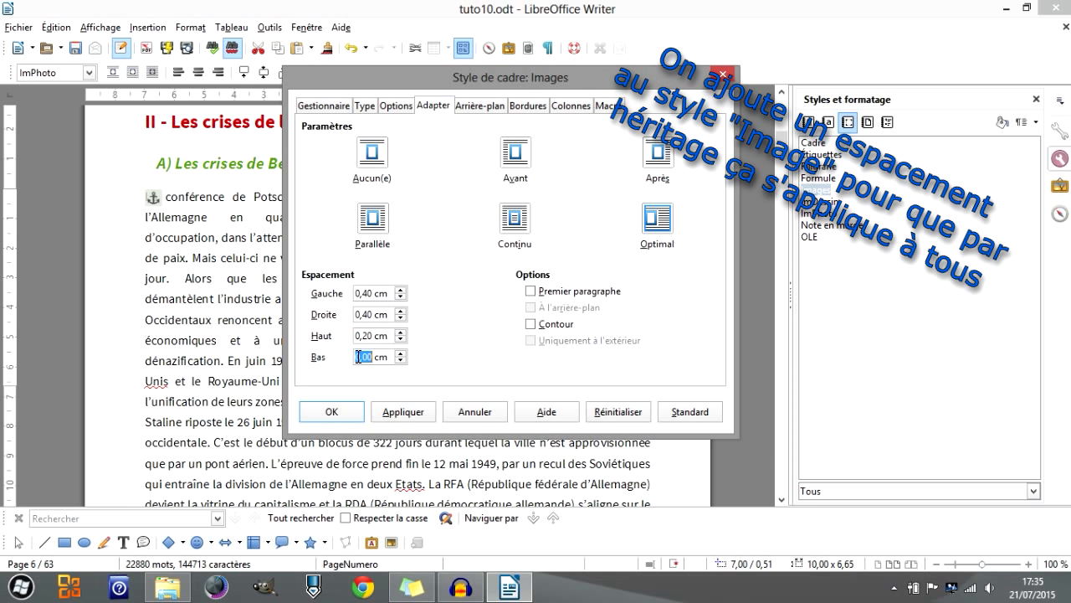
left_click(333, 411)
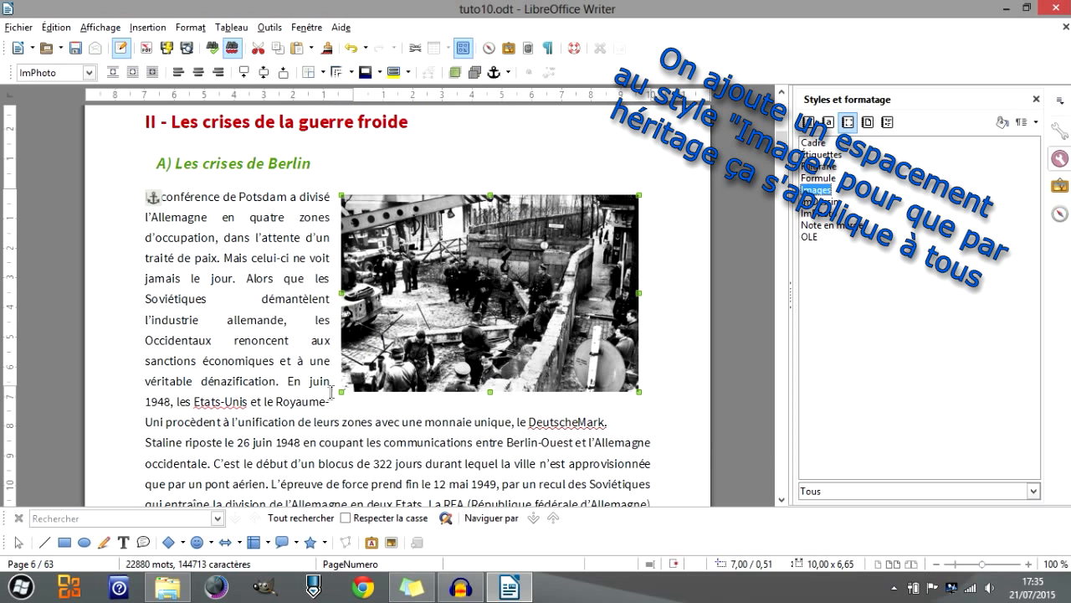
Create a frame style named ImObjGr that inherits from Images
right_click(823, 191)
left_click(845, 201)
type("ImObjet")
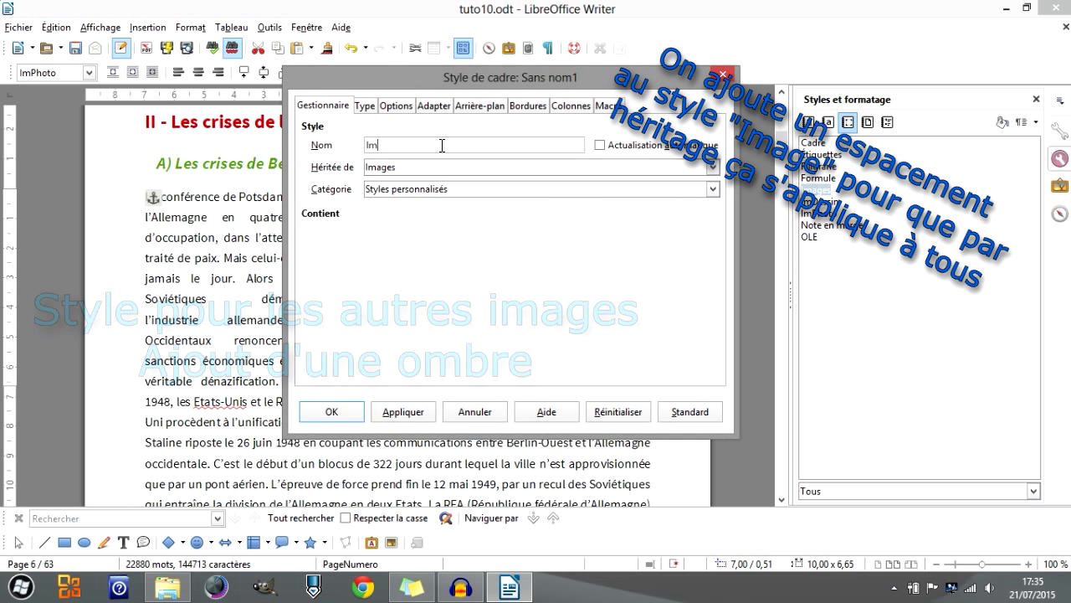
key("BackSpace")
key("BackSpace")
type("Gr")
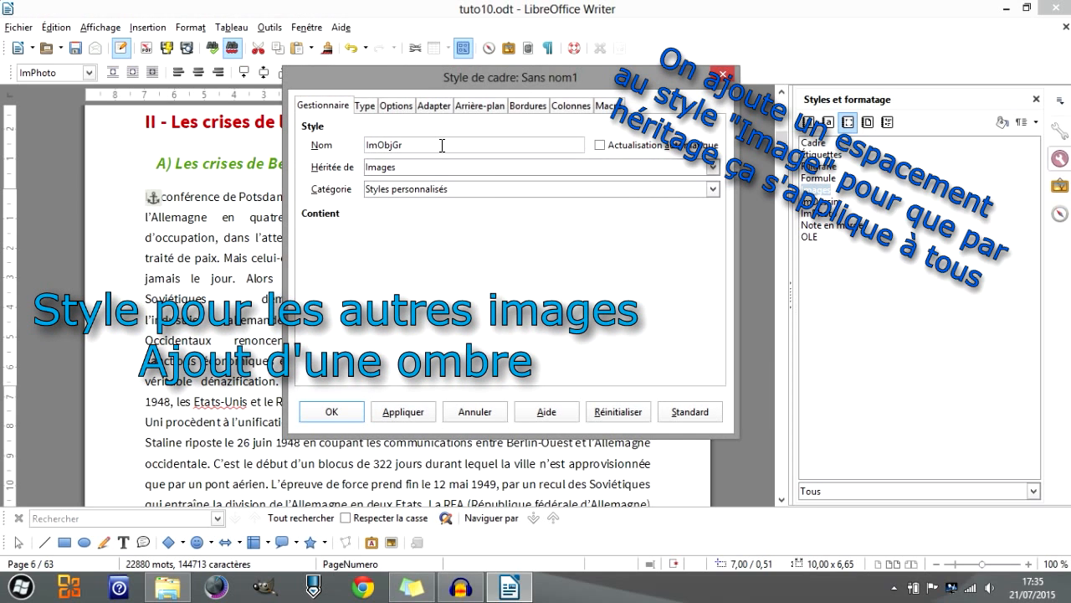
Add a shadow cast to the lower right to the ImObjGr frame style, choose its colour, and confirm the style
left_click(528, 106)
left_click(335, 336)
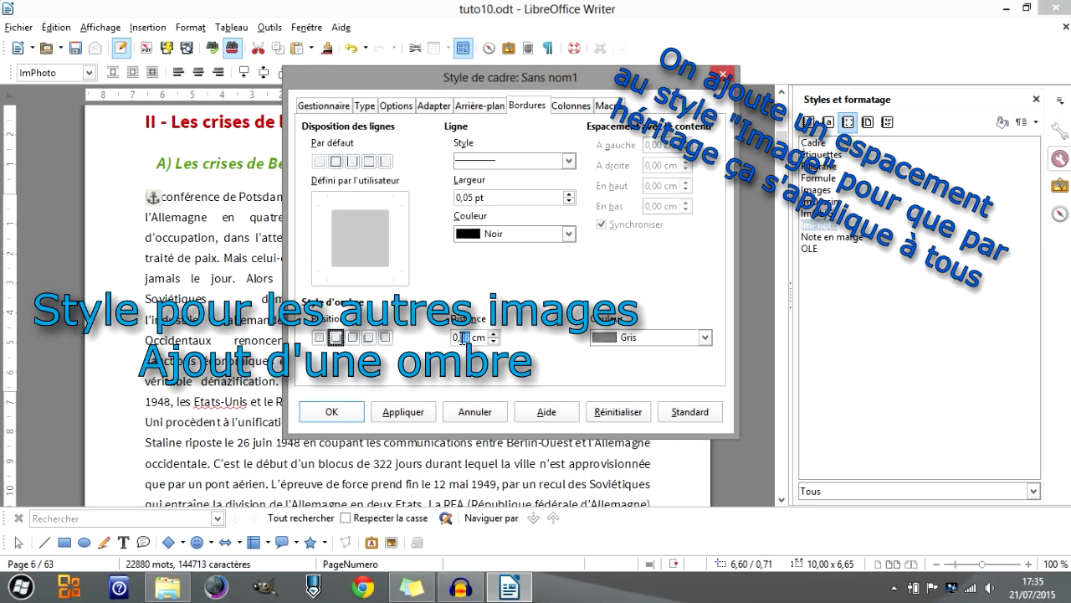
left_click(651, 336)
left_click(653, 145)
left_click(331, 412)
Apply the ImObjGr frame style to the United Nations flag image on page 3 and confirm the style's settings
left_click_drag(781, 139, 781, 119)
left_click(585, 242)
right_click(827, 224)
left_click(816, 213)
right_click(816, 213)
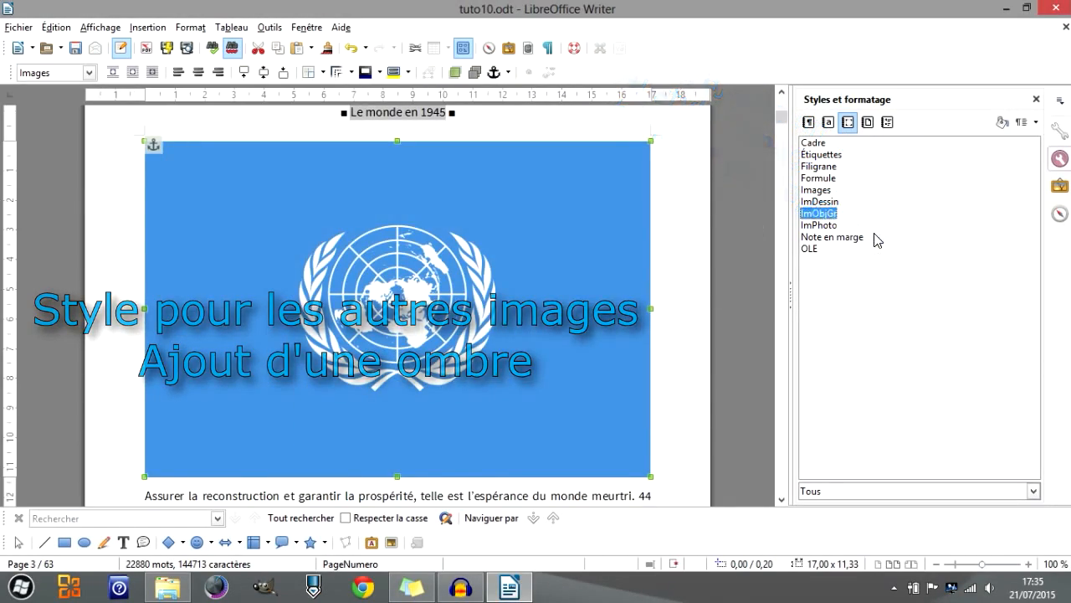
left_click(877, 236)
left_click(335, 411)
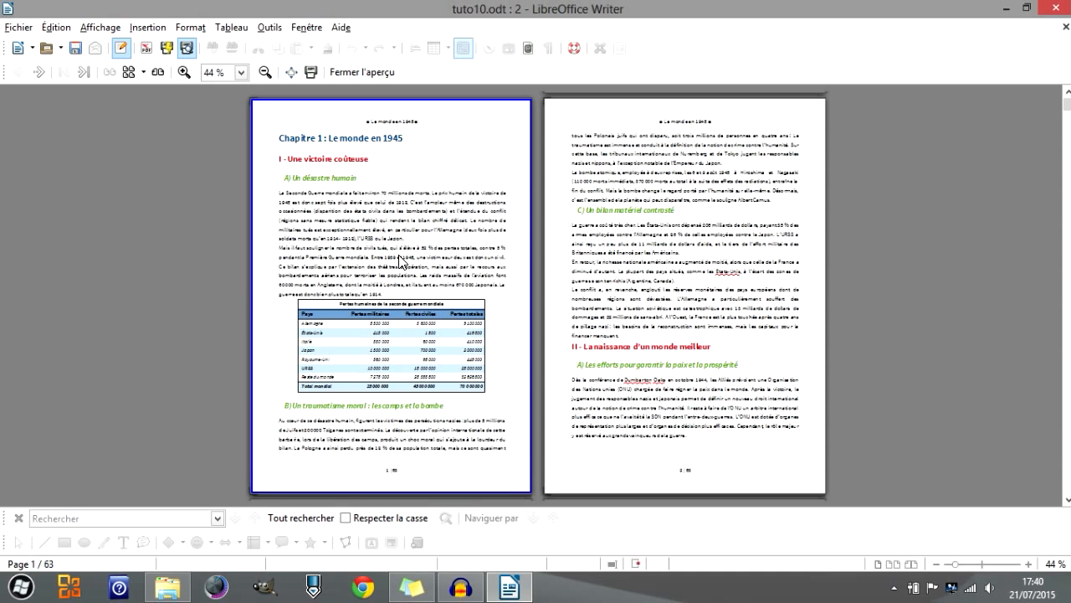
Examine the layout of the styled images in the print preview, from chapter 1 through to the end of the document
scroll(471, 264, "down", 1)
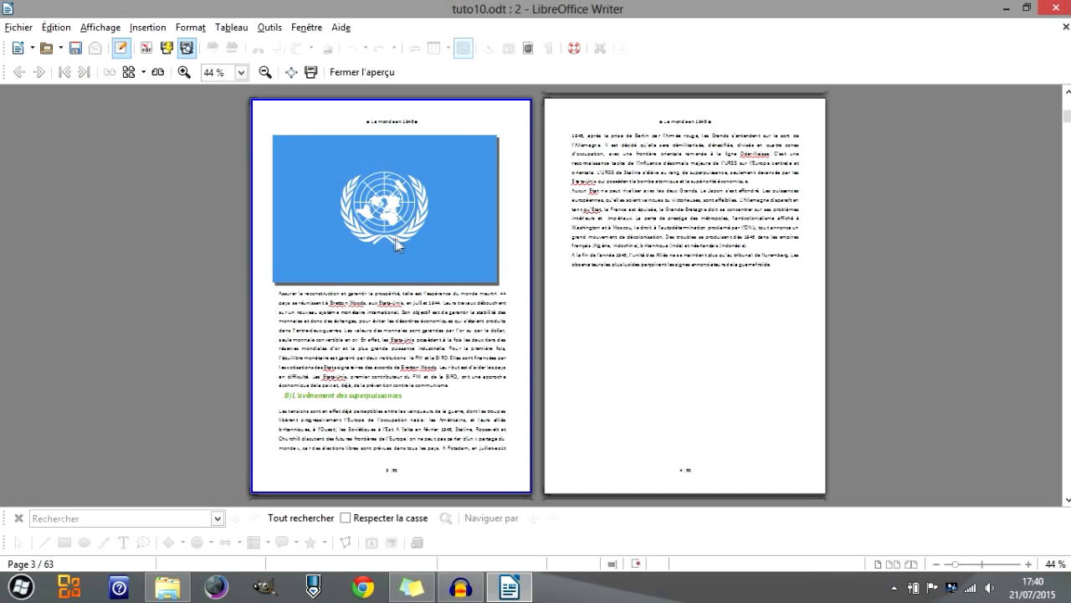
scroll(397, 244, "down", 1)
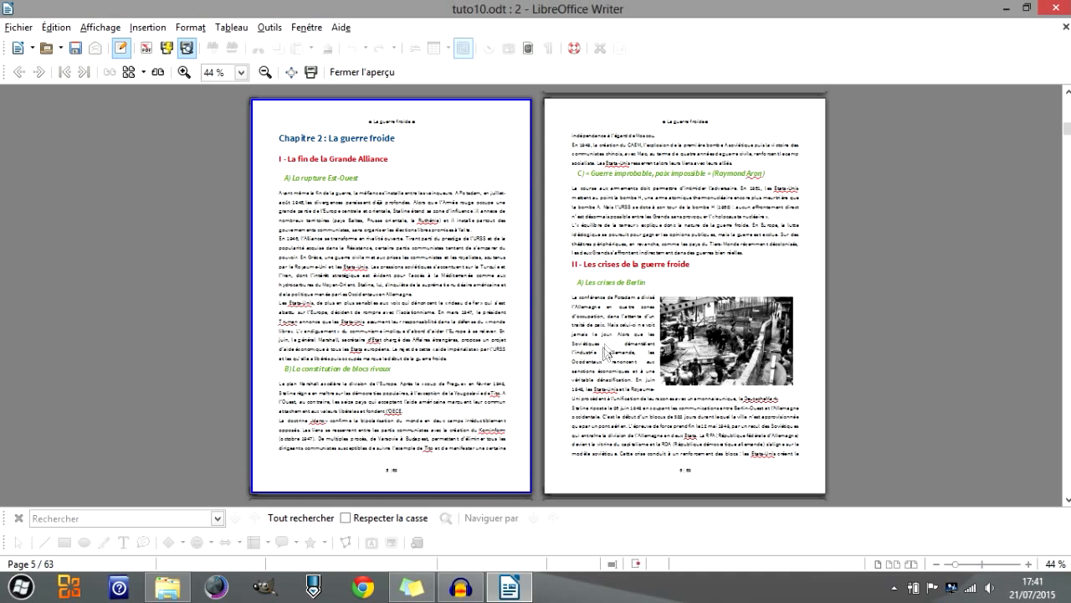
scroll(722, 374, "down", 1)
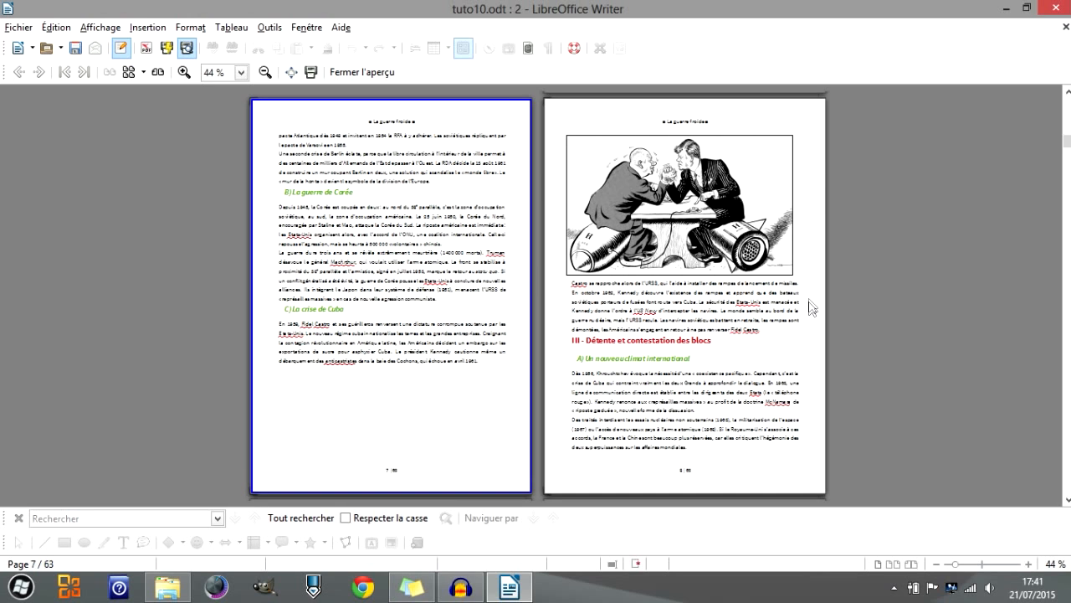
scroll(589, 289, "down", 1)
scroll(589, 290, "down", 1)
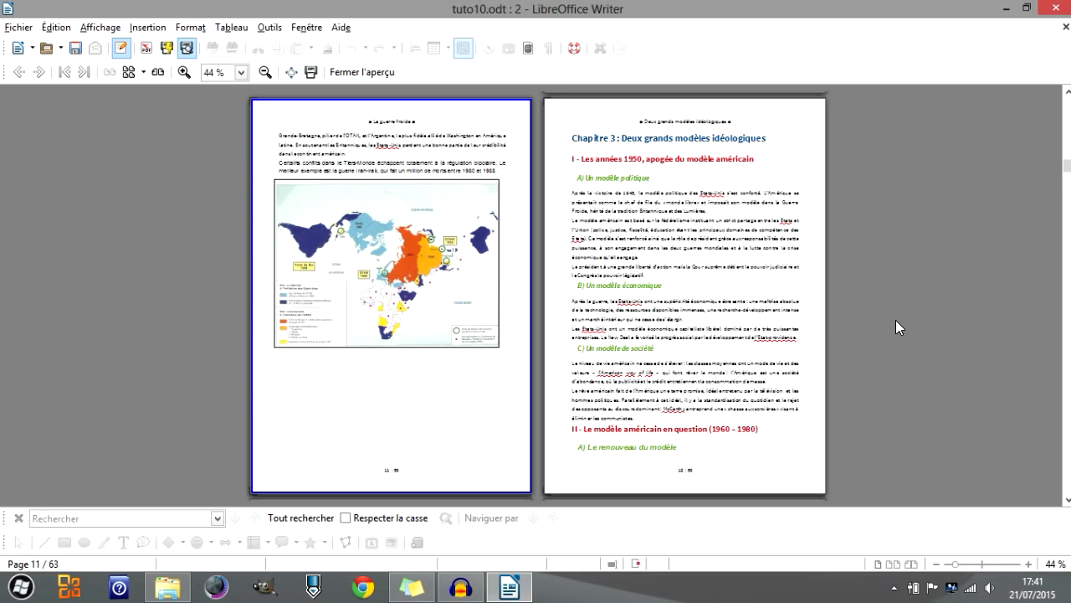
scroll(748, 326, "down", 1)
scroll(725, 306, "down", 1)
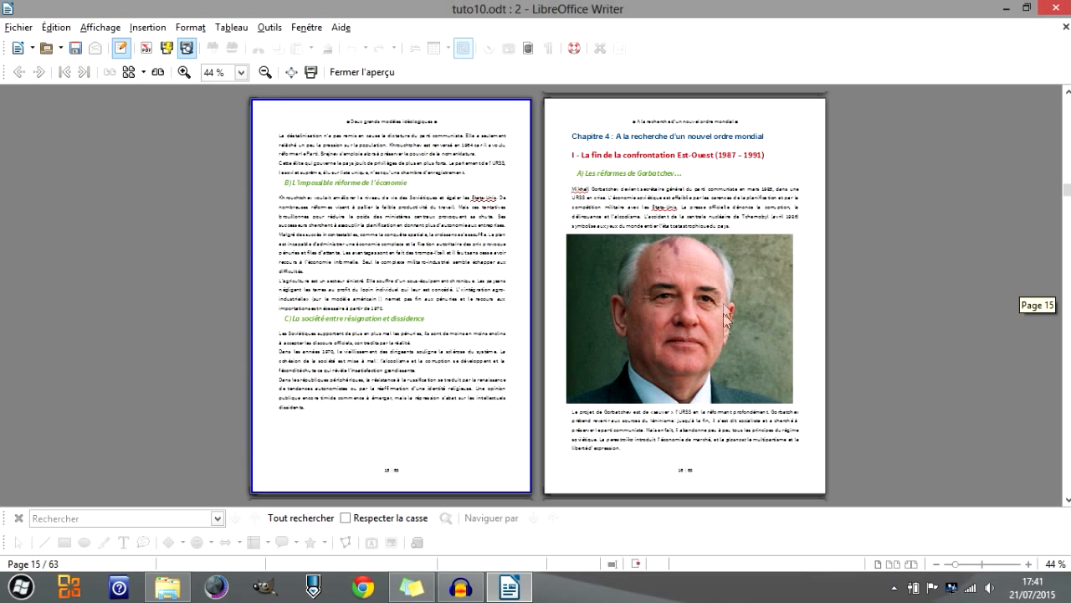
scroll(712, 352, "down", 1)
scroll(714, 358, "down", 1)
scroll(713, 358, "down", 1)
scroll(713, 358, "down", 1)
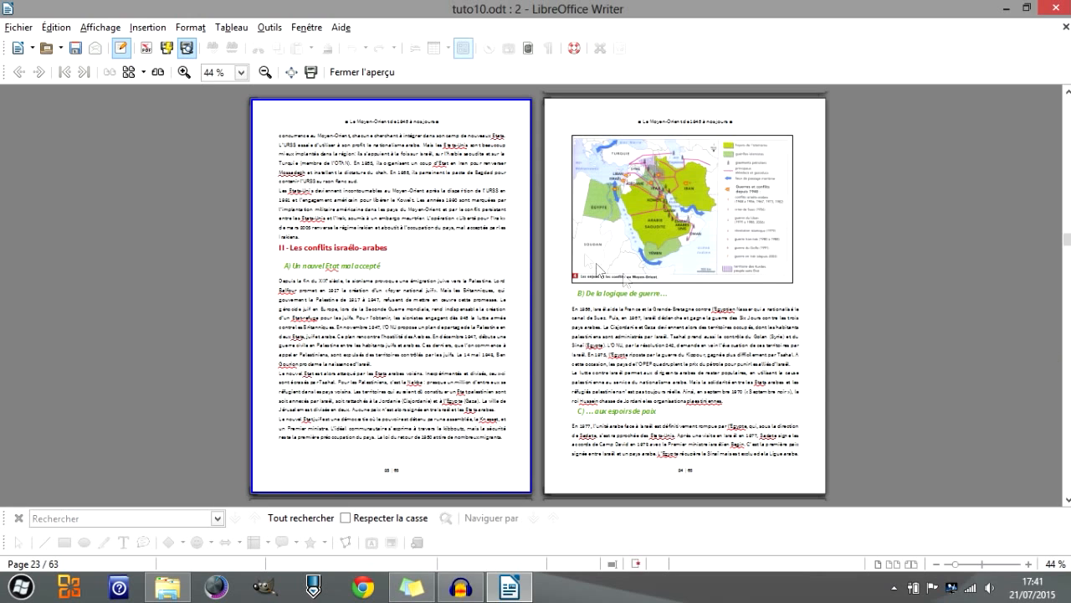
scroll(737, 251, "down", 1)
scroll(737, 251, "down", 1)
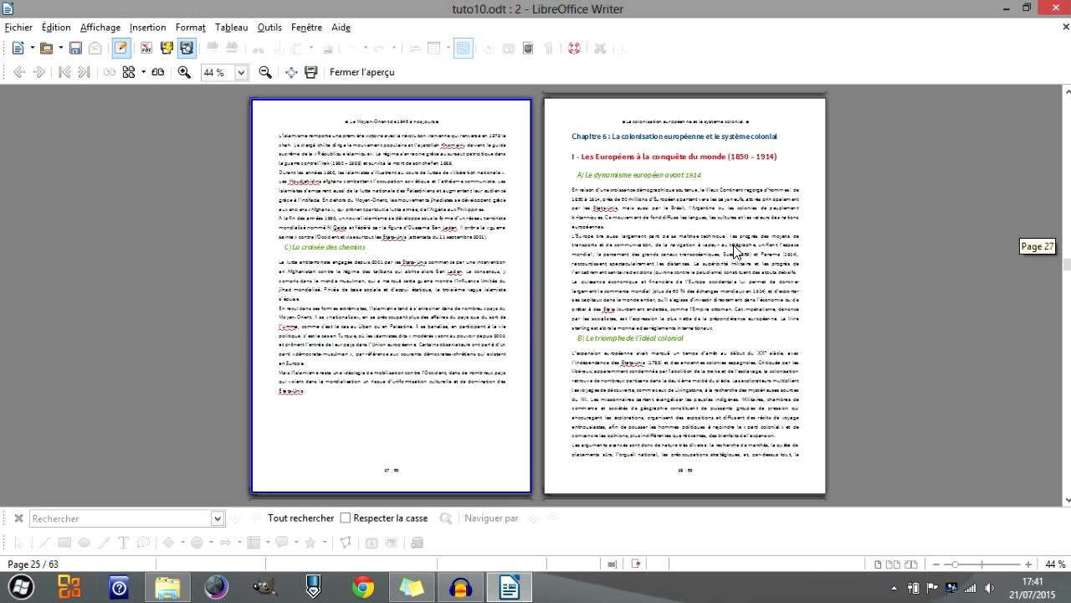
scroll(734, 250, "down", 2)
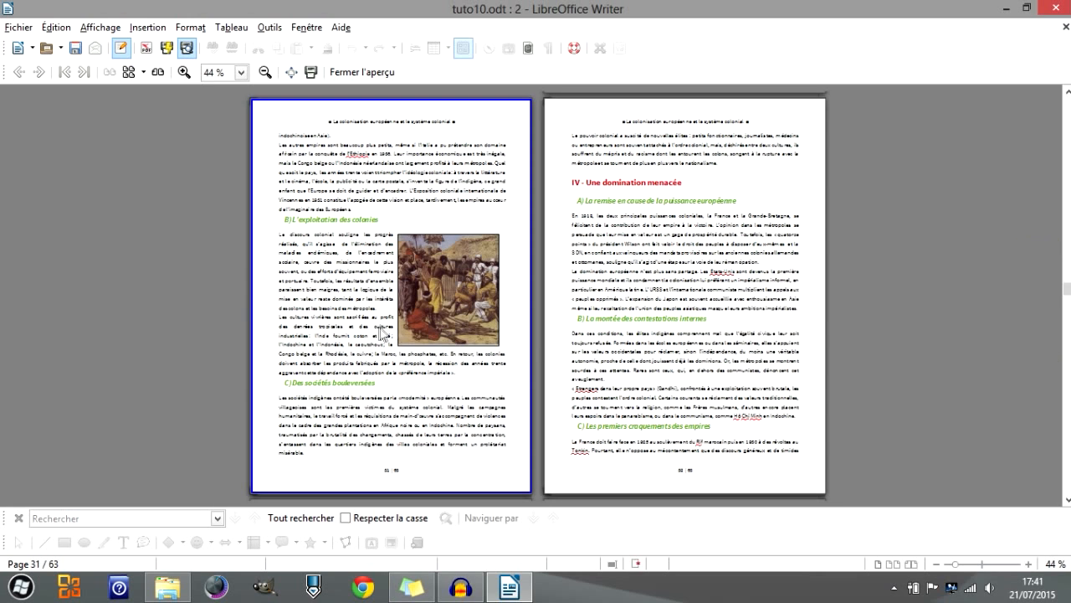
scroll(735, 328, "down", 2)
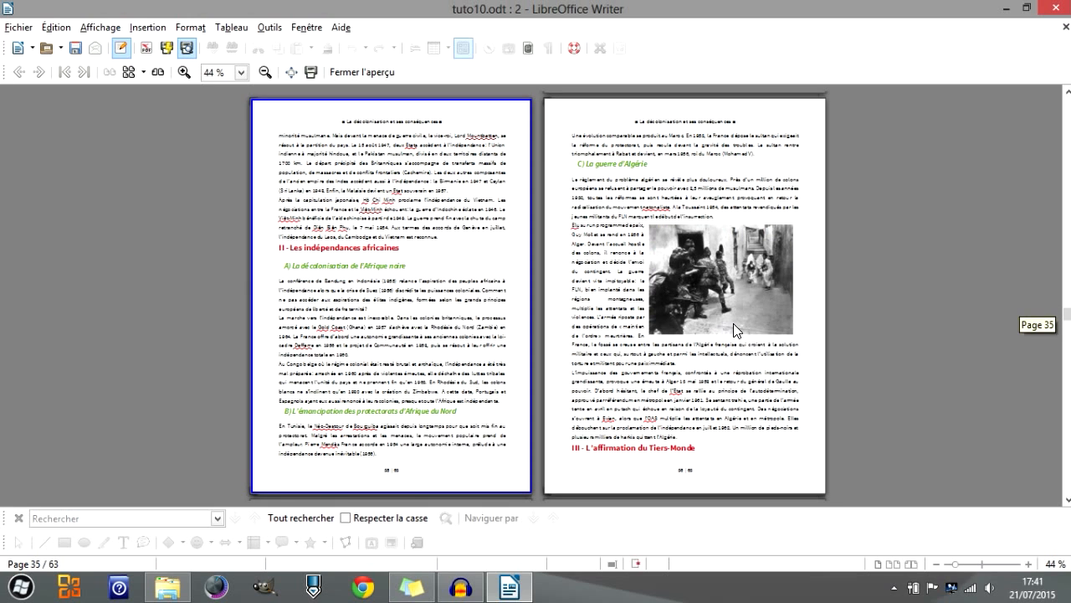
scroll(695, 310, "down", 2)
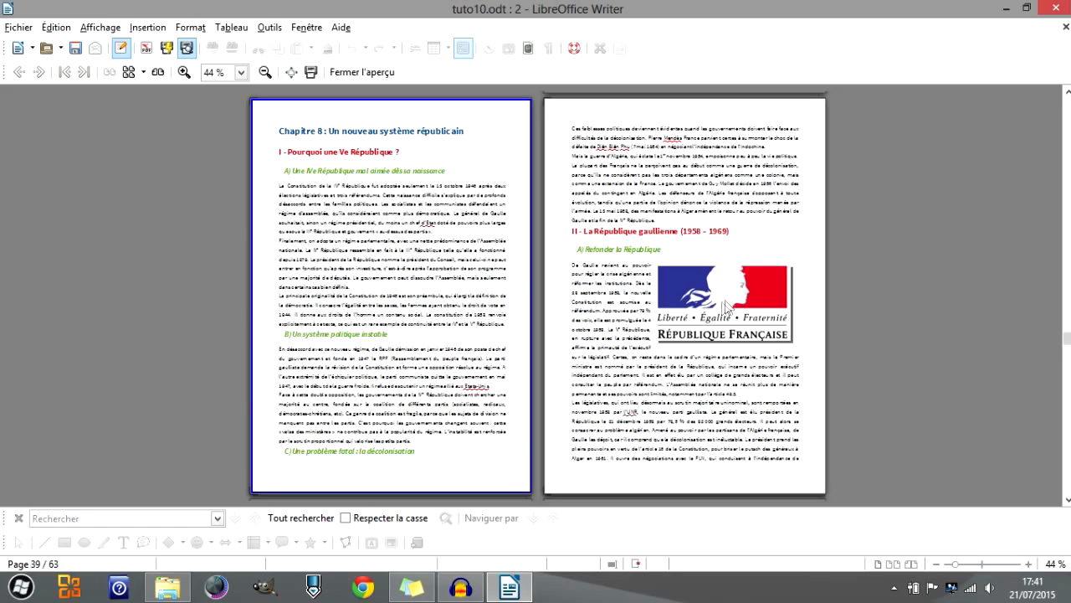
scroll(721, 321, "down", 1)
scroll(722, 321, "down", 4)
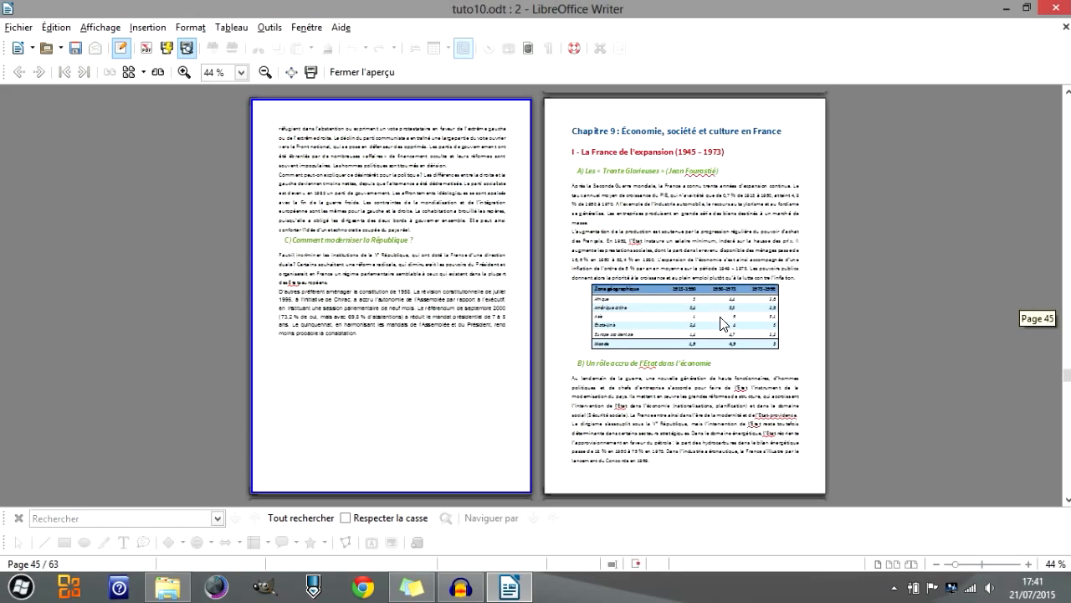
scroll(722, 322, "down", 5)
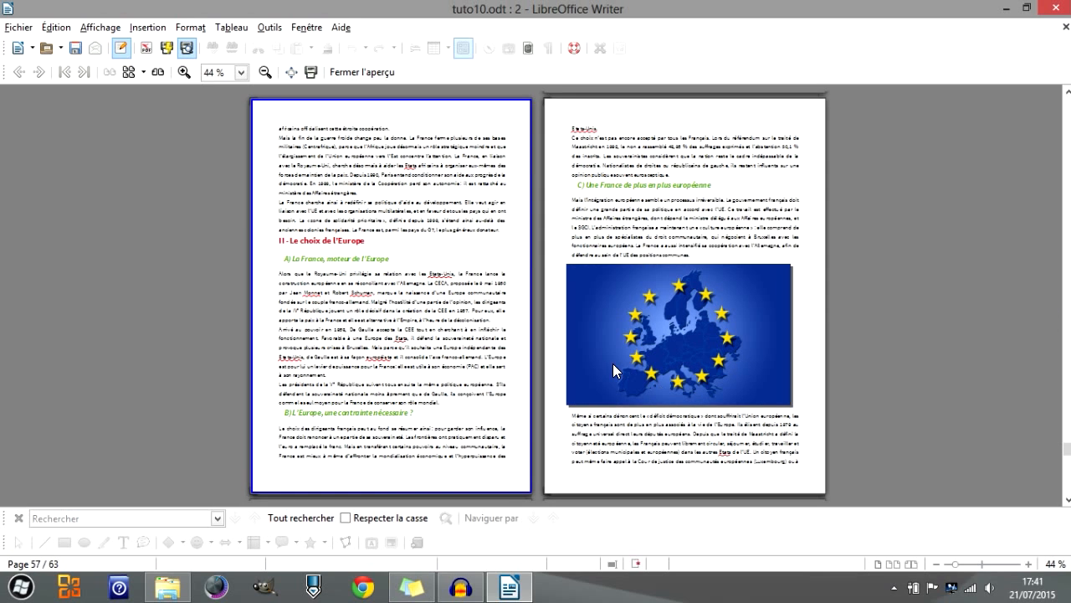
scroll(613, 366, "down", 2)
Go back to the Gorbatchev portrait in chapter 4, return from the preview to editing there, and check how the portrait sits in the text
scroll(616, 370, "up", 1)
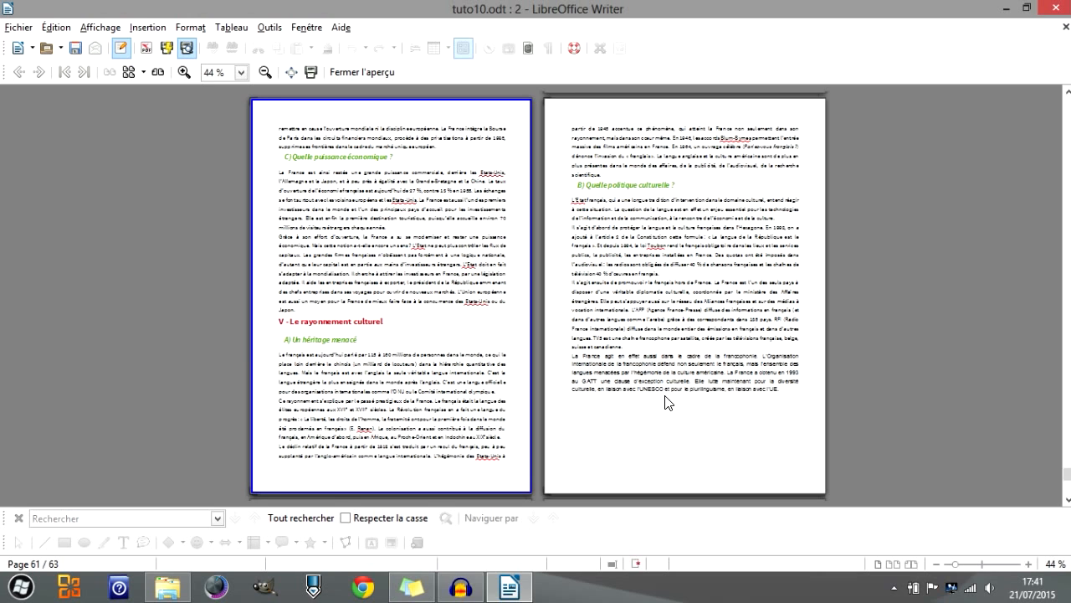
scroll(666, 402, "up", 2)
scroll(666, 402, "up", 6)
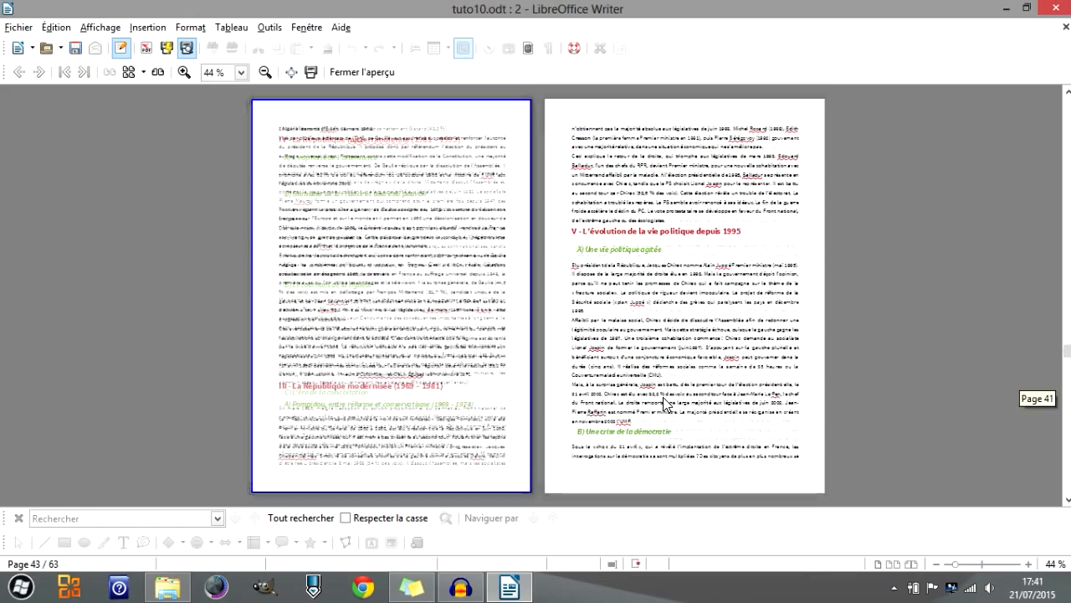
scroll(665, 402, "up", 6)
scroll(665, 402, "up", 5)
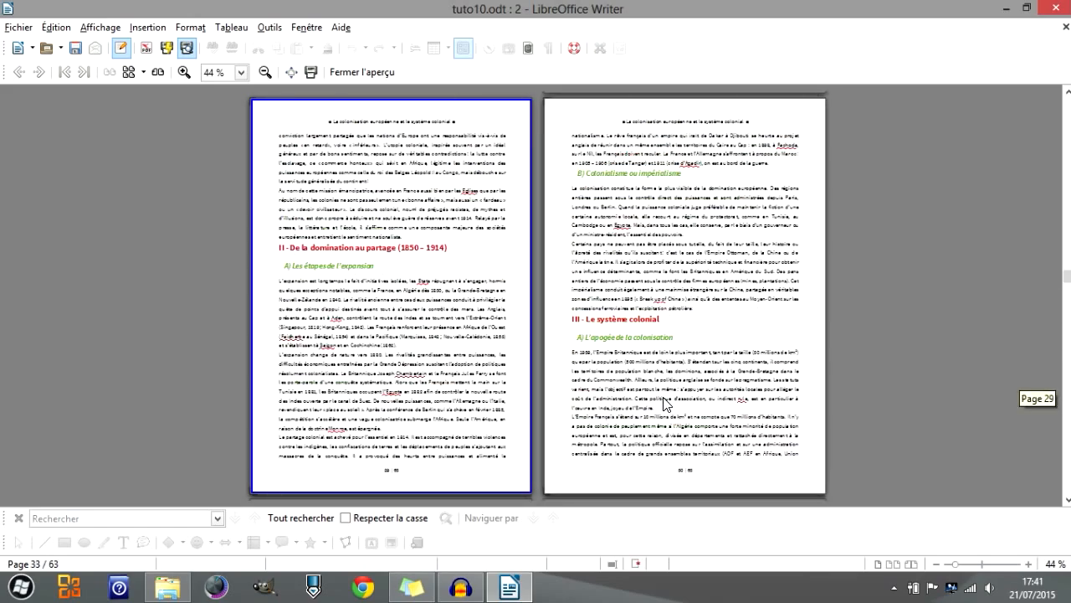
scroll(665, 401, "up", 4)
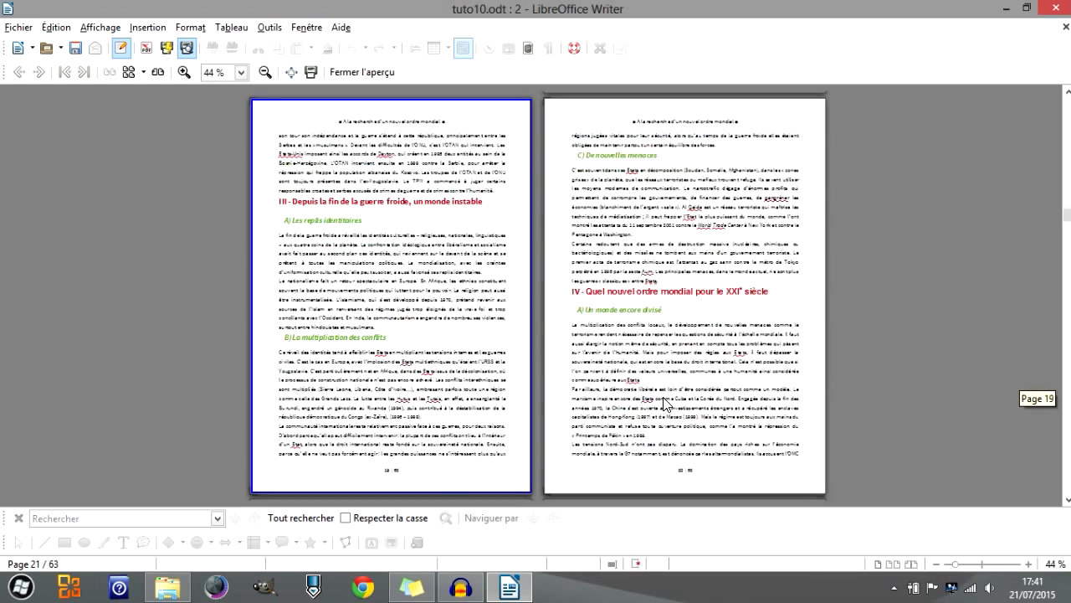
left_click(661, 316)
double_click(661, 316)
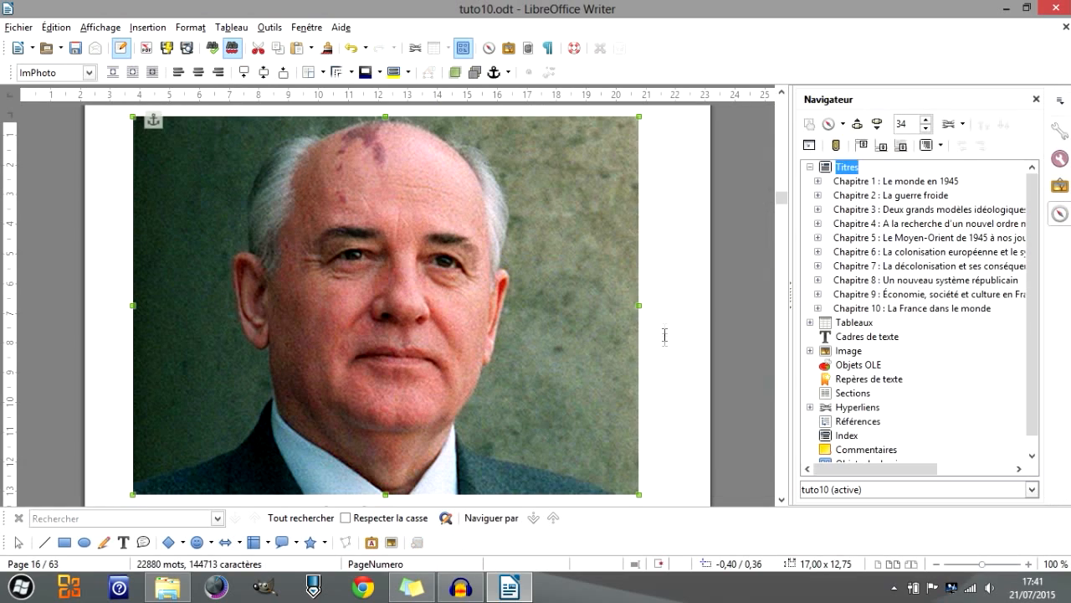
scroll(472, 332, "down", 1)
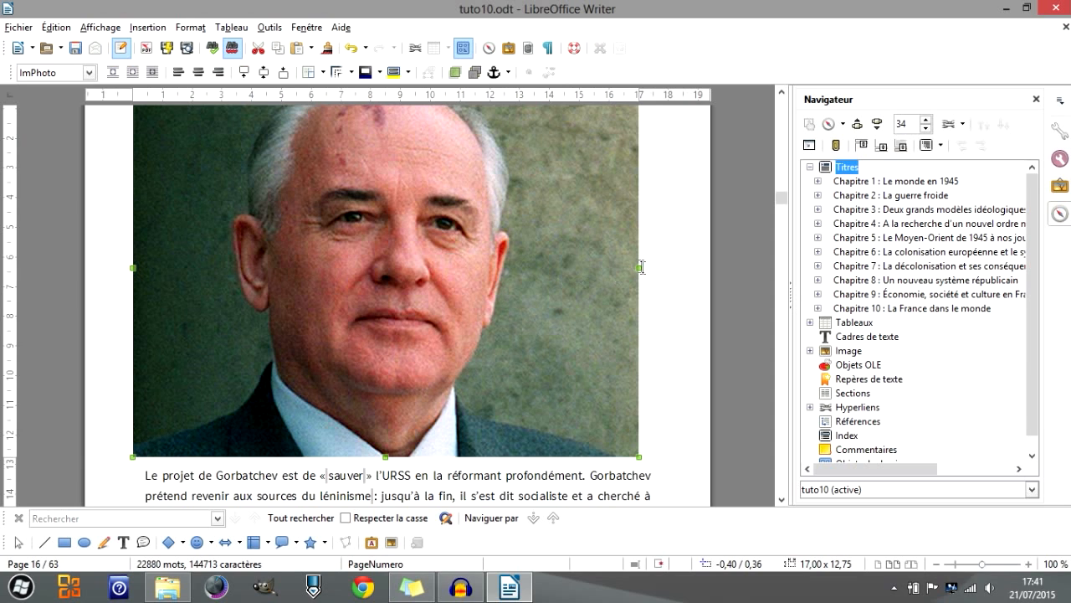
scroll(186, 331, "up", 2)
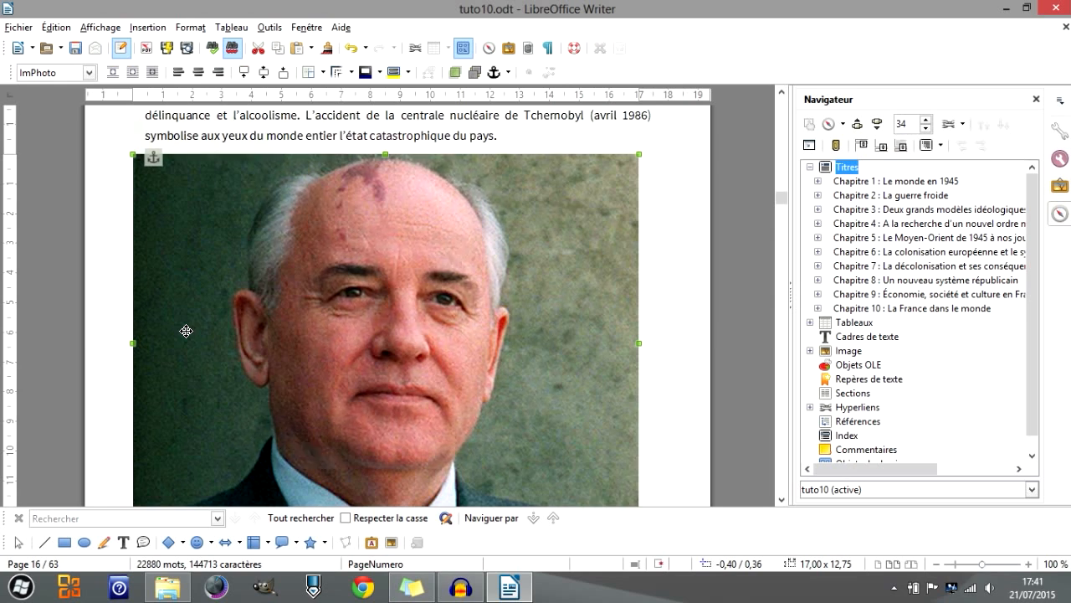
scroll(186, 331, "down", 1)
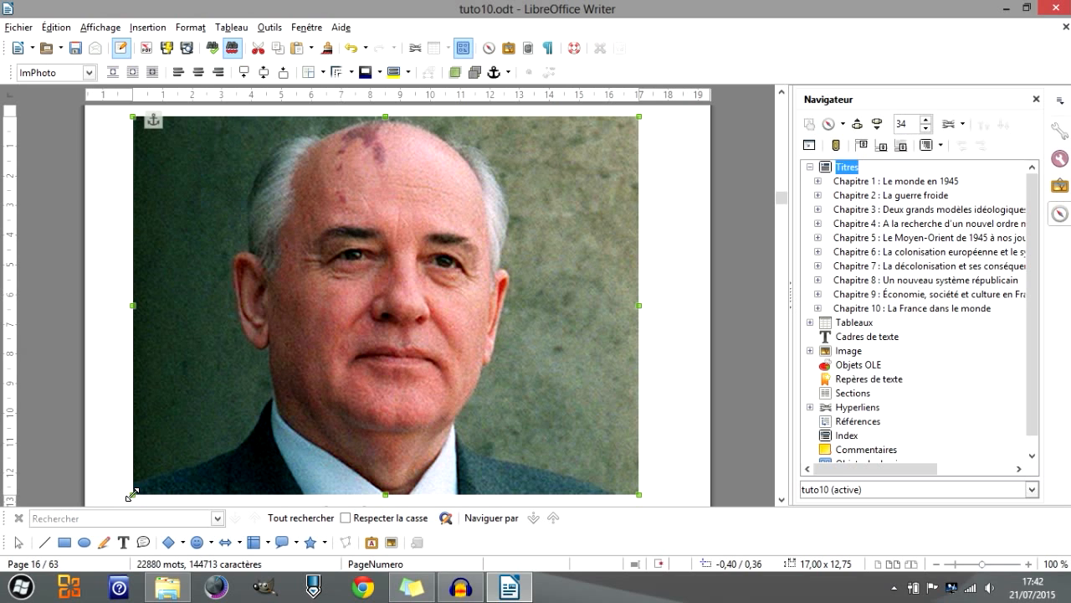
Shrink the Gorbatchev portrait proportionally to about 10,7 × 8 cm so the text wraps beside it, and deselect it
left_click_drag(132, 494, 200, 446)
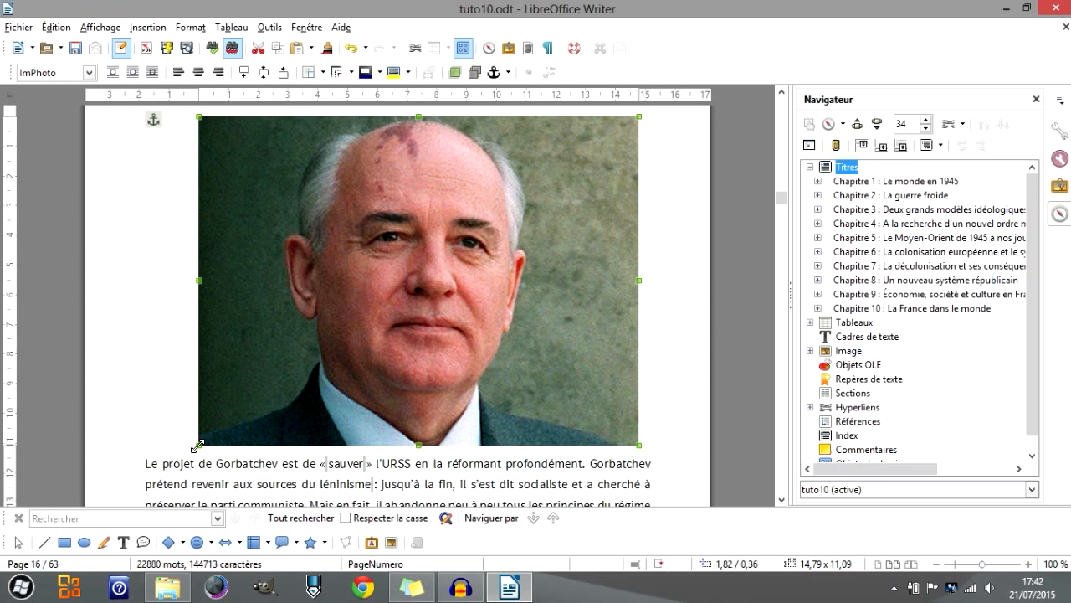
left_click_drag(199, 445, 282, 275)
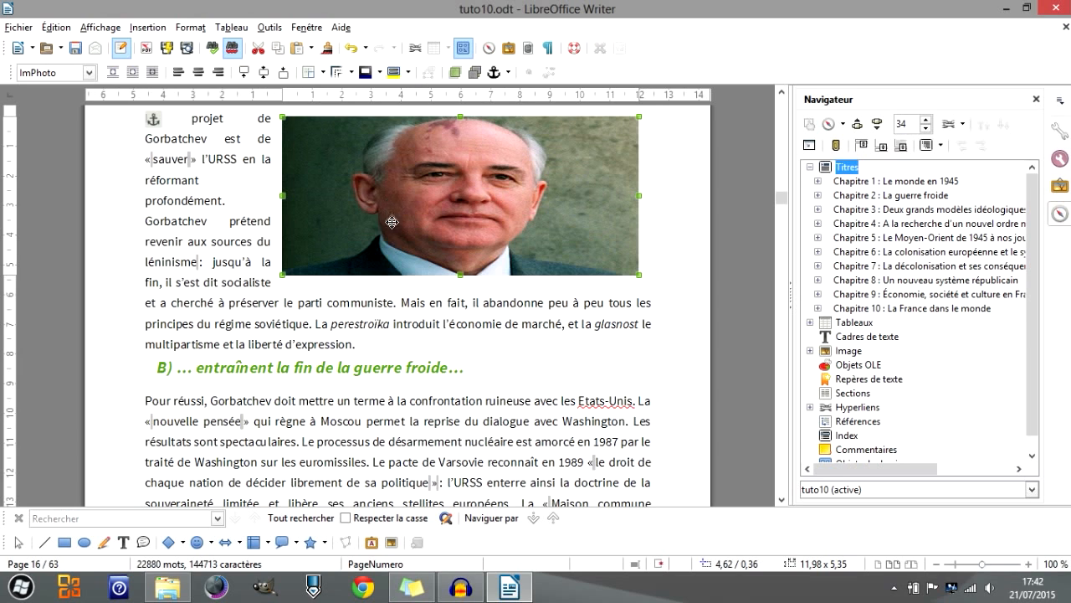
key("ctrl+z")
left_click_drag(198, 445, 334, 356)
scroll(452, 480, "up", 3)
scroll(452, 479, "down", 1)
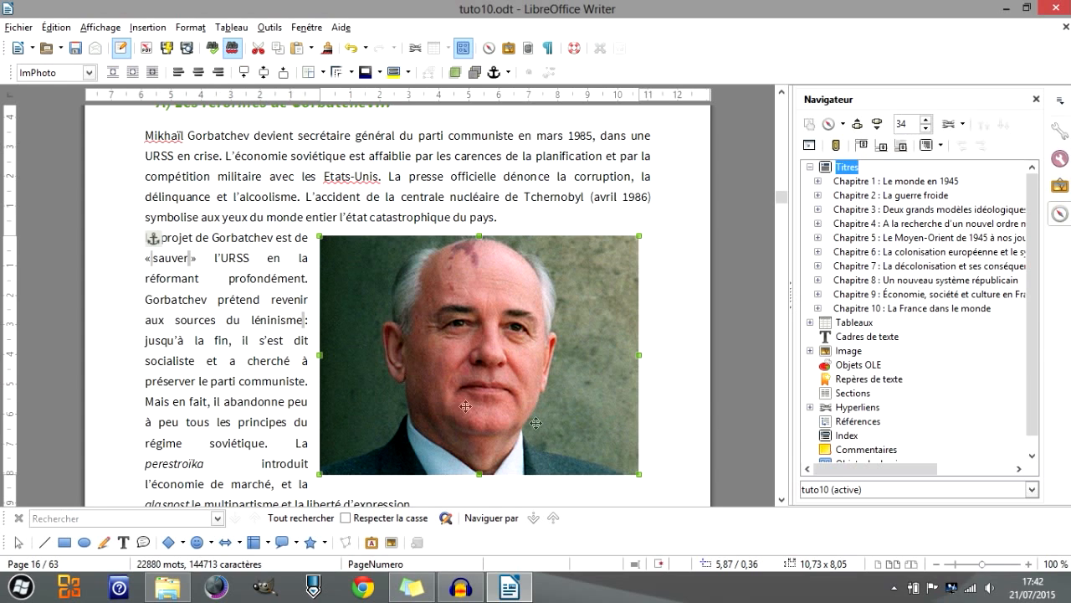
left_click(709, 370)
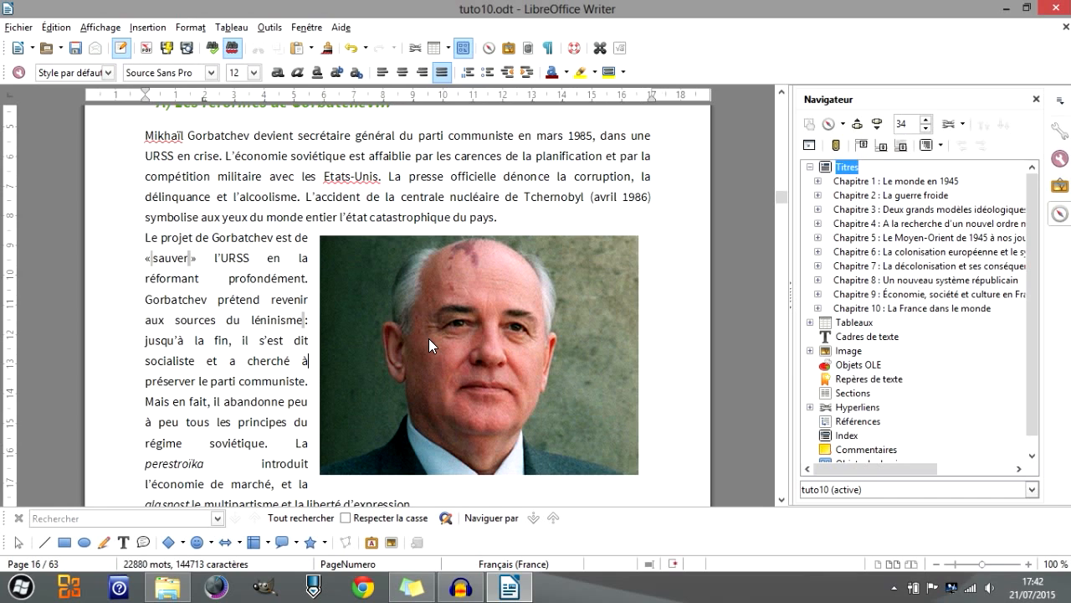